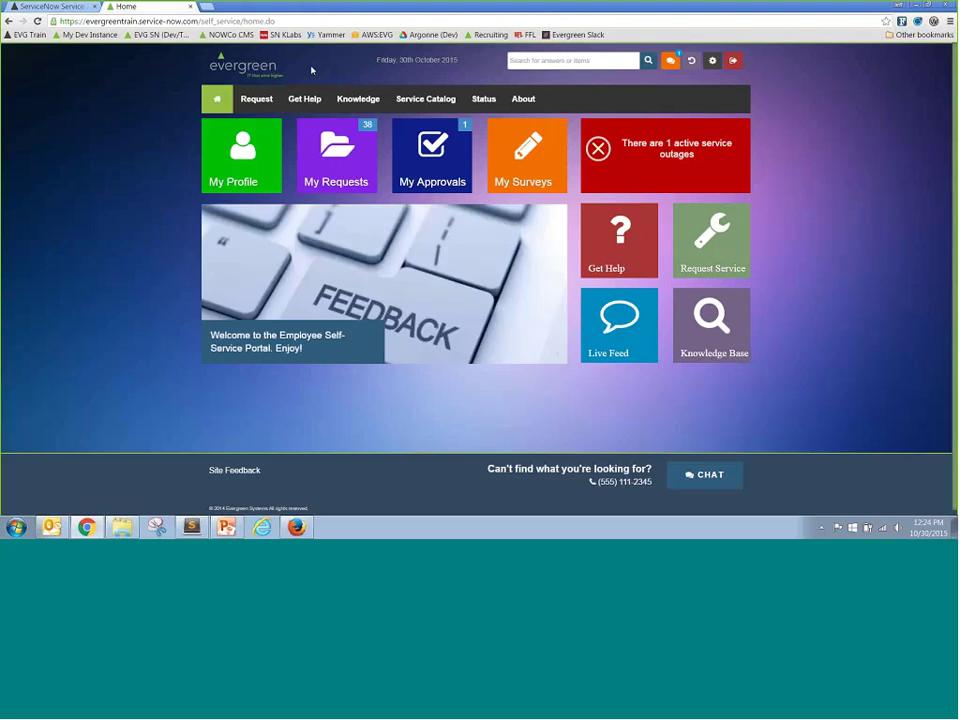
- Open the Service Catalog and browse the Services A to Z list to page 4
click(422, 108)
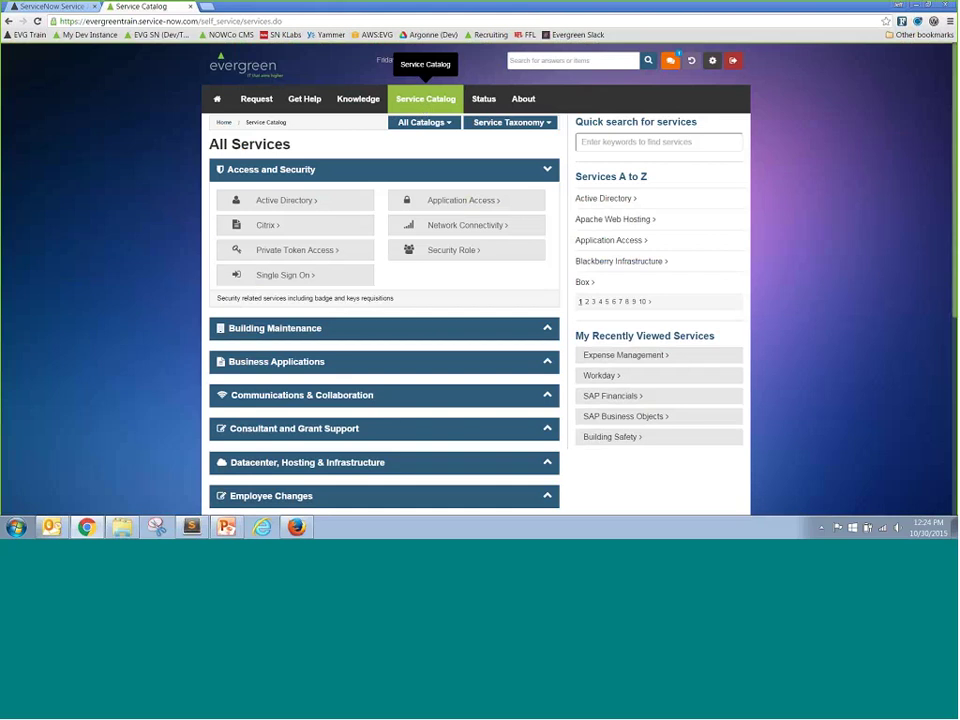
click(386, 360)
click(351, 366)
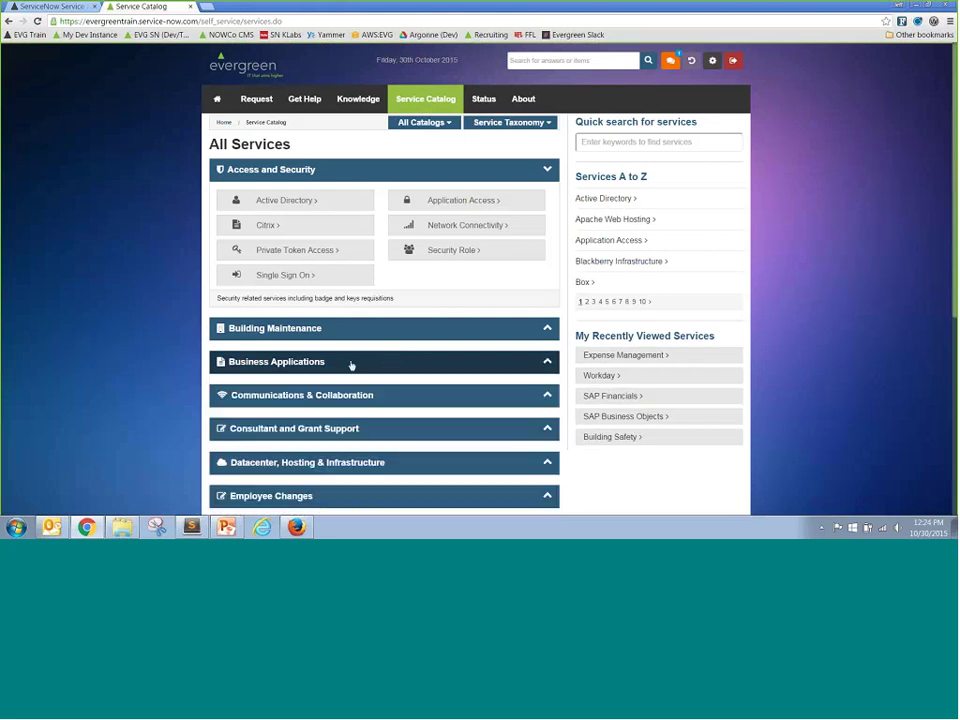
click(595, 304)
click(604, 304)
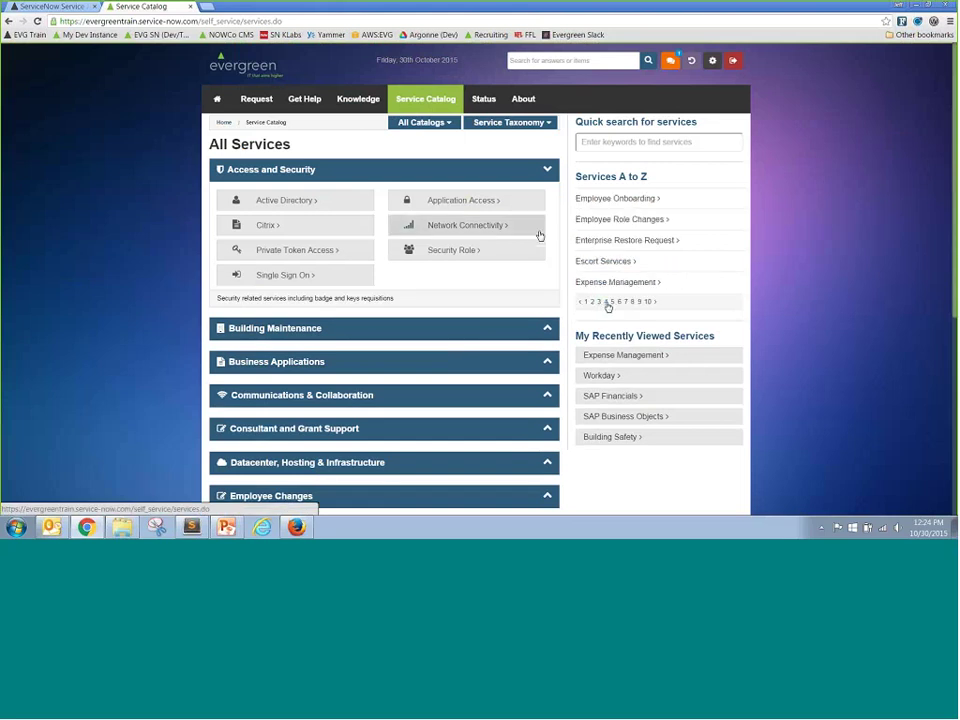
- Check the available catalog and view filters, and limit the service list to the Information Services catalog
click(434, 123)
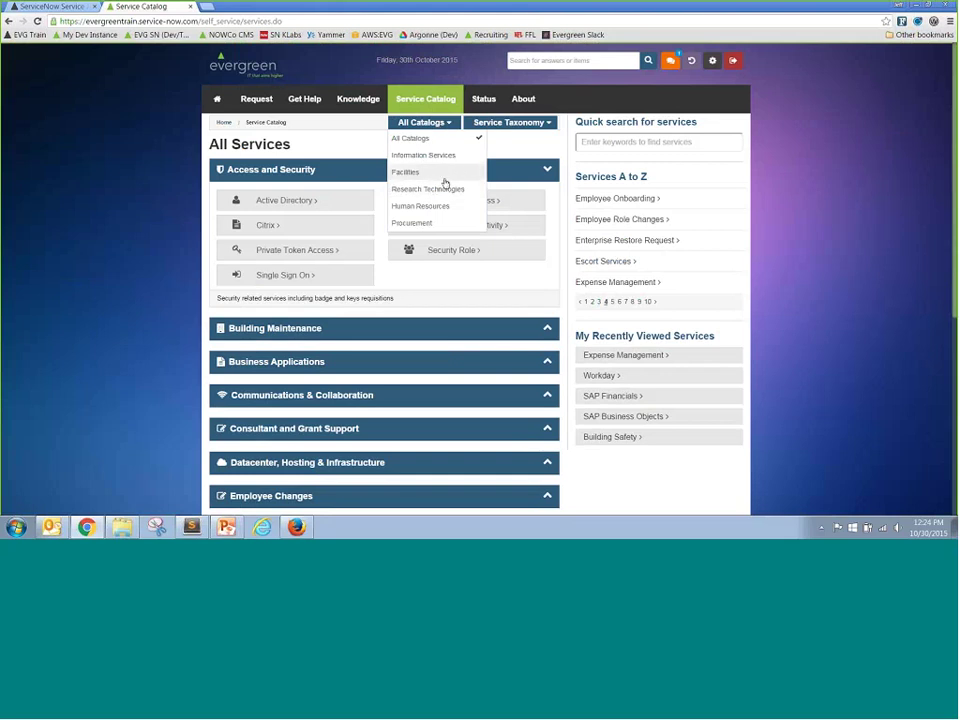
click(507, 157)
click(493, 124)
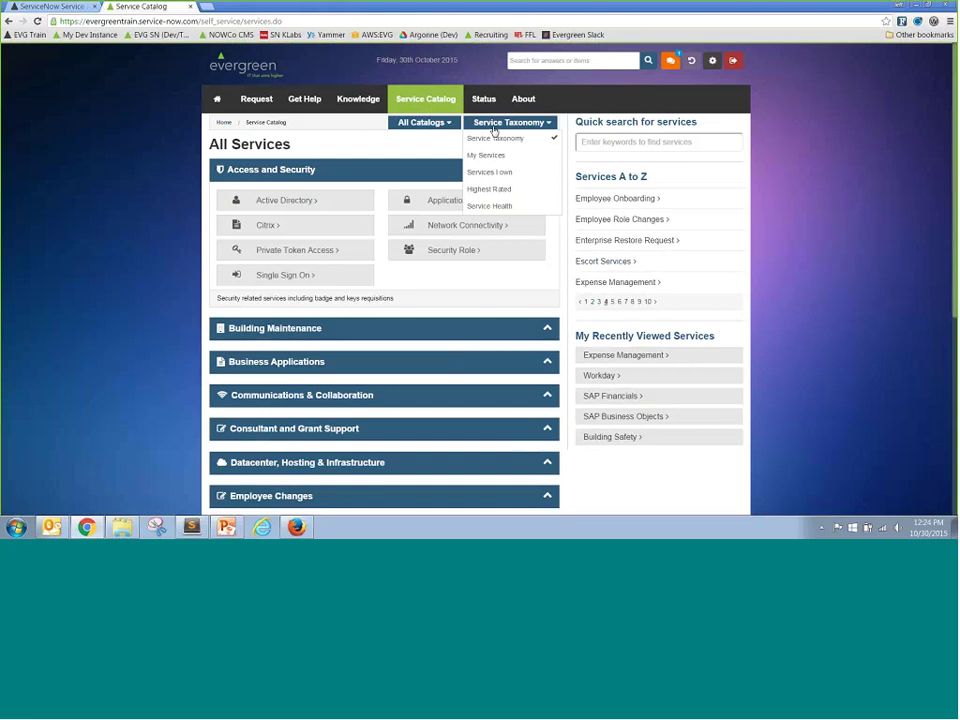
click(424, 124)
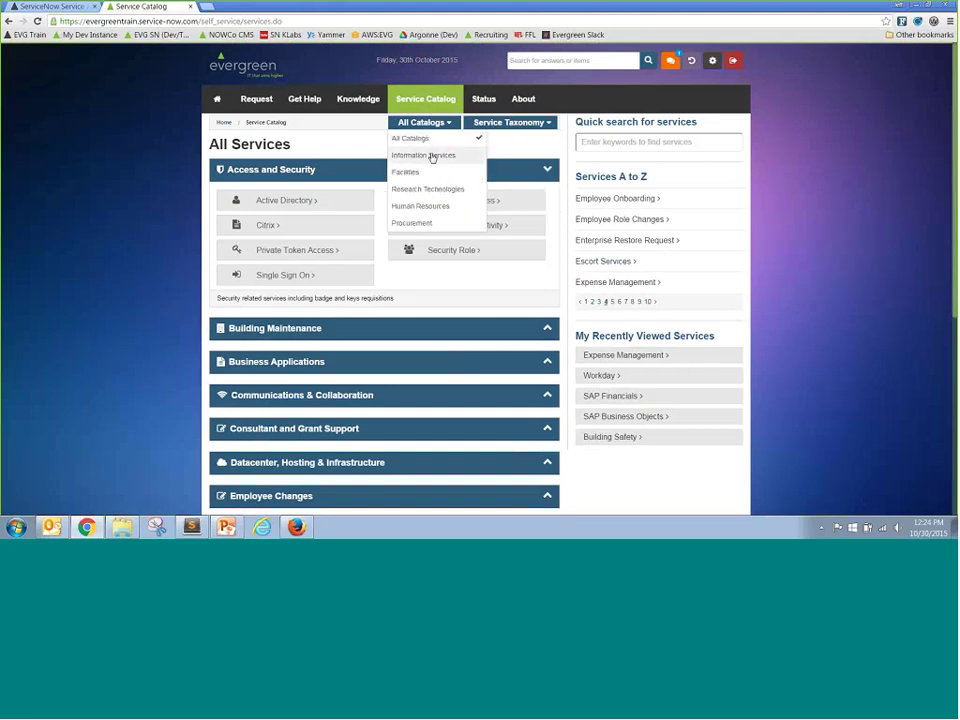
click(432, 157)
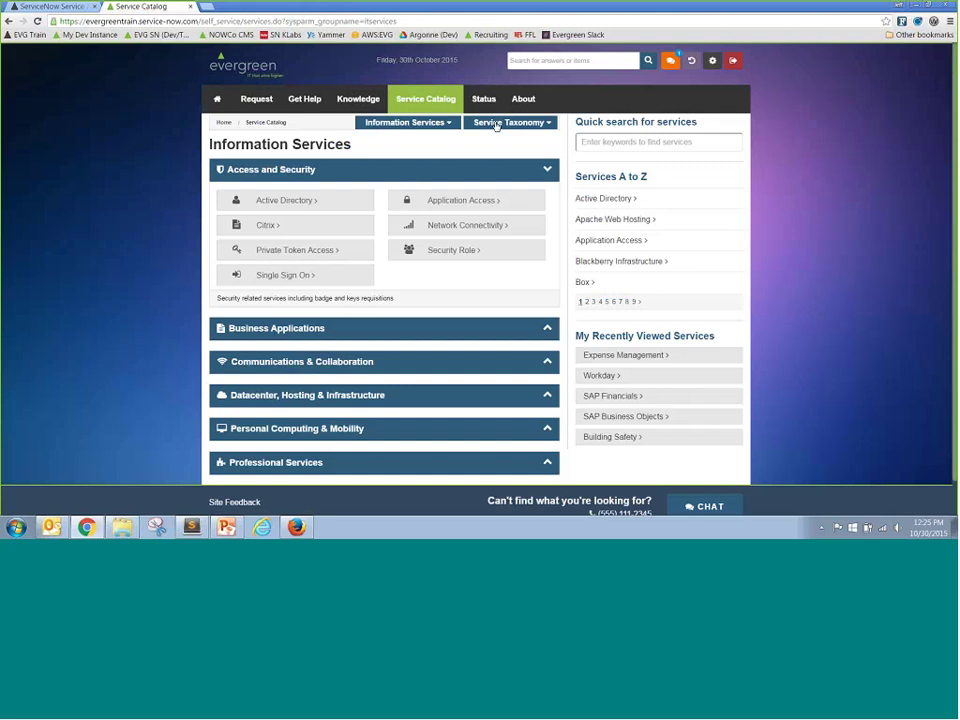
- Preview the My Services view of the Information Services catalog and return to the Service Taxonomy view
click(496, 123)
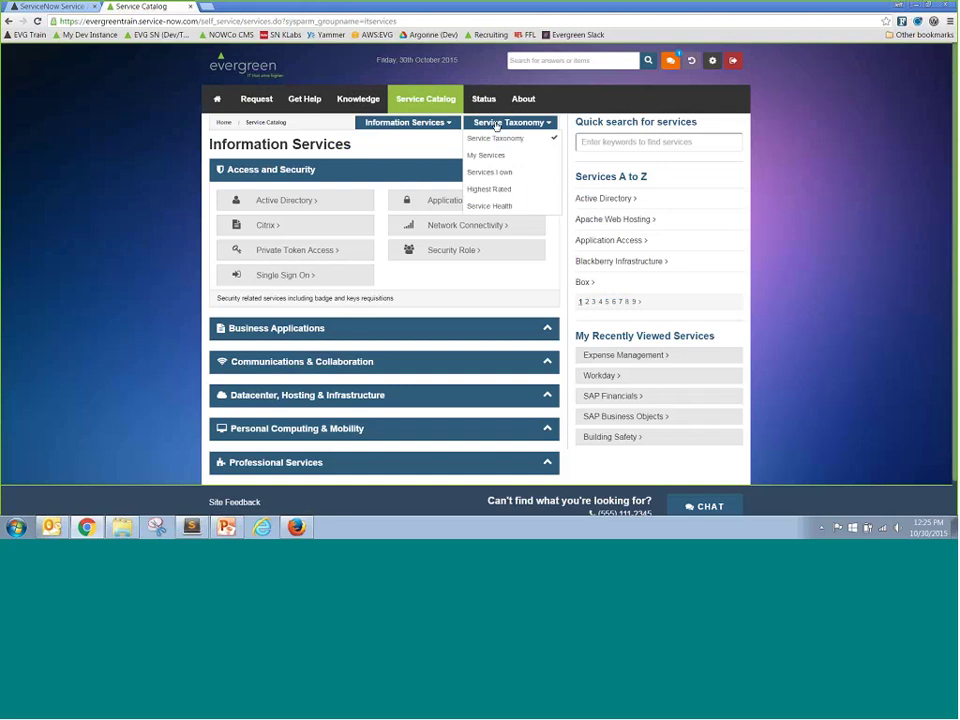
click(495, 157)
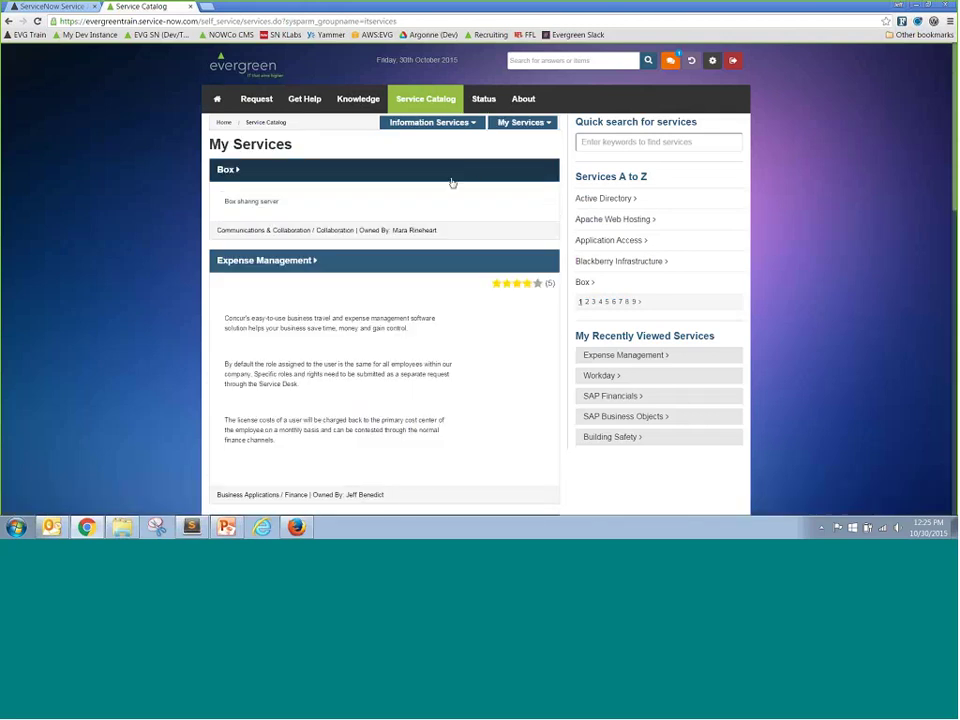
click(522, 122)
click(512, 140)
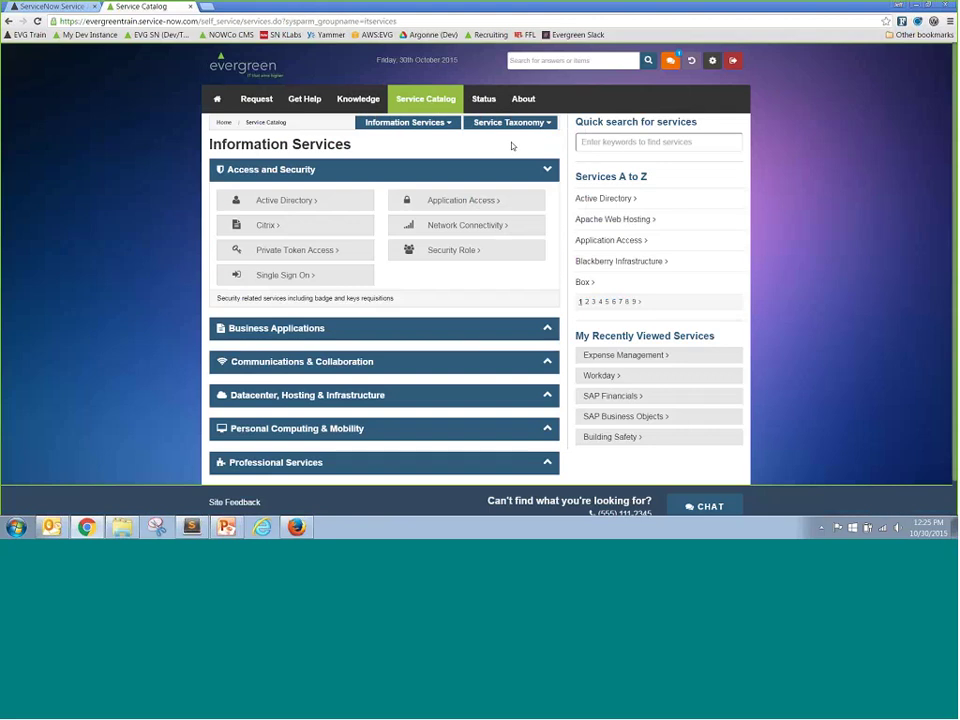
- Open the recently viewed Expense Management service and review its description, request items, scope, offerings and status
click(633, 356)
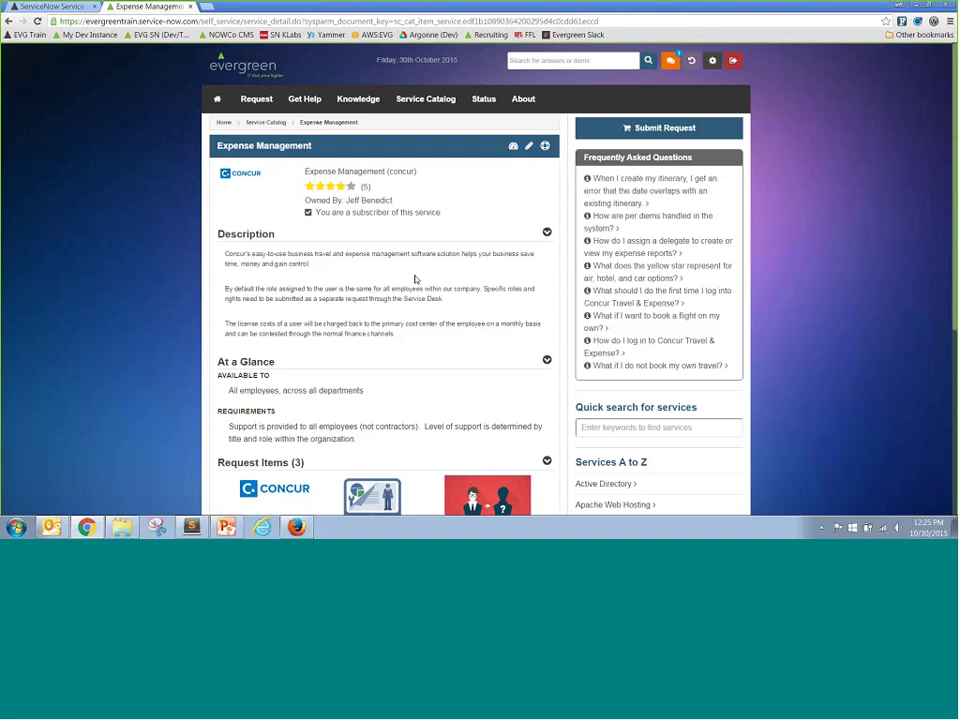
scroll(415, 279, down, 3)
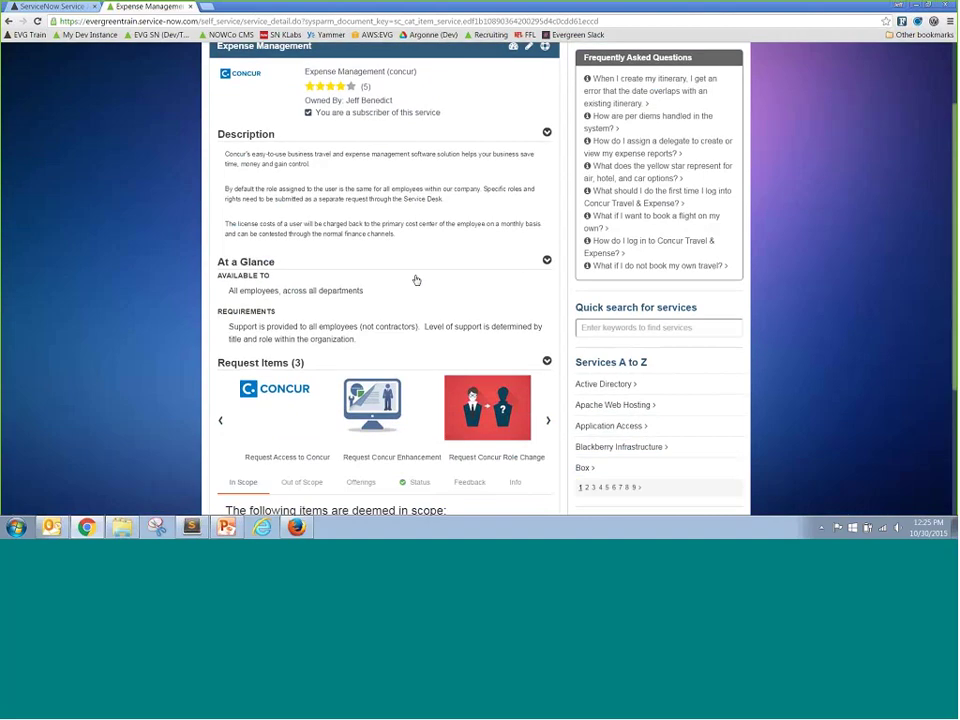
scroll(415, 279, down, 3)
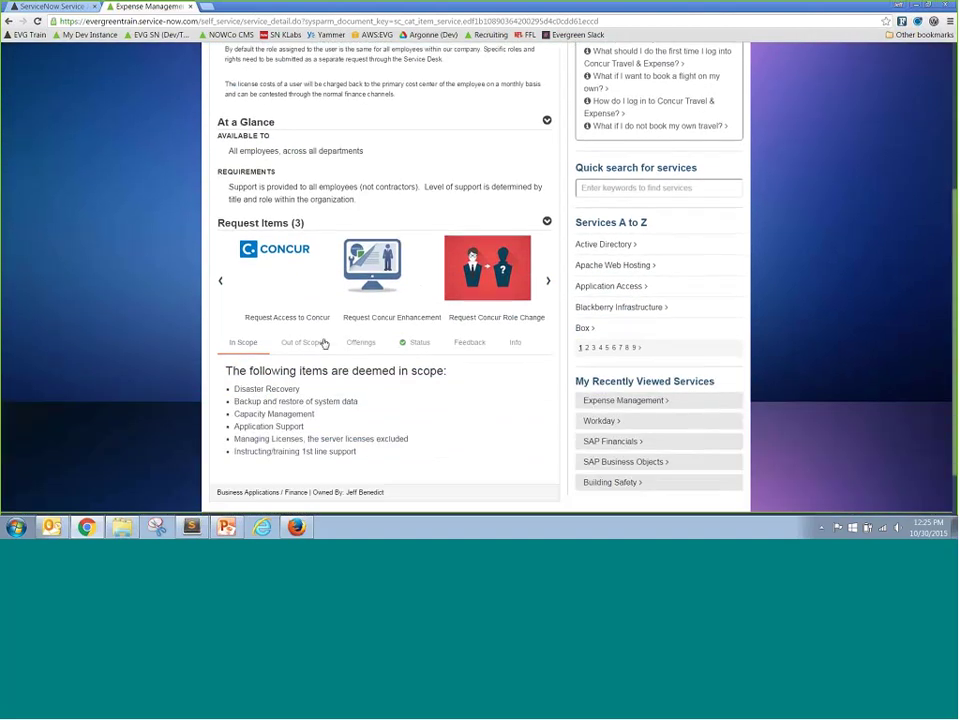
click(309, 343)
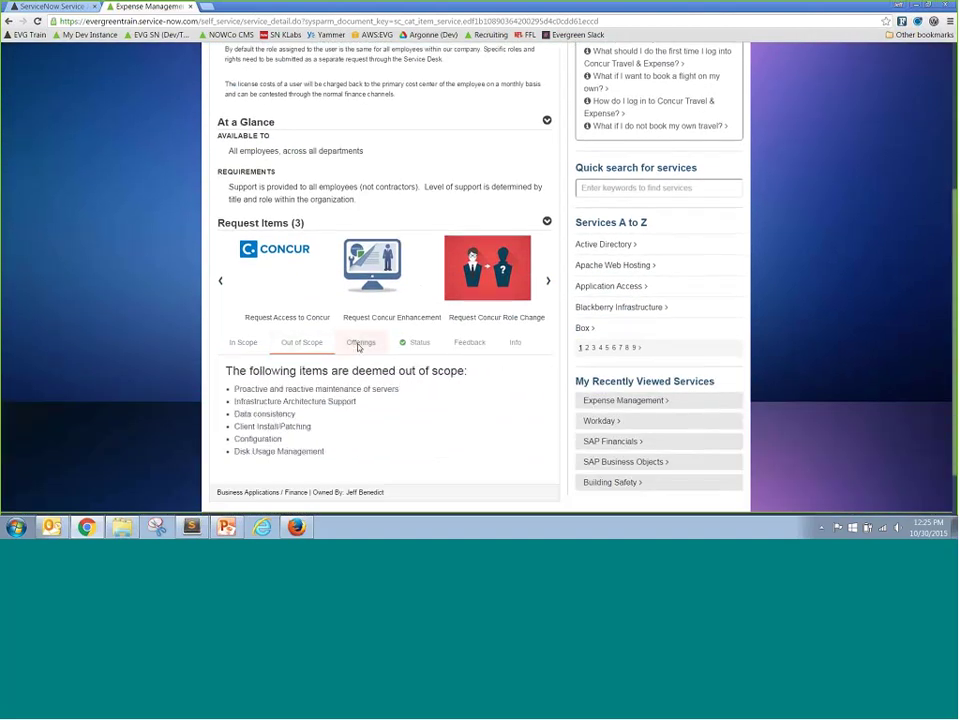
click(358, 346)
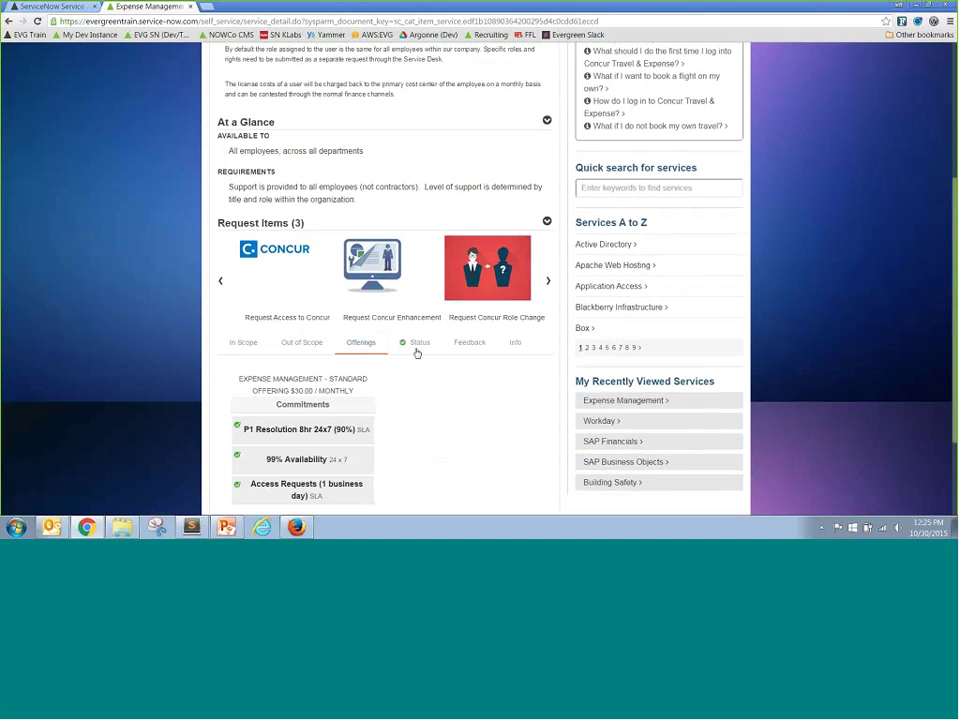
click(418, 344)
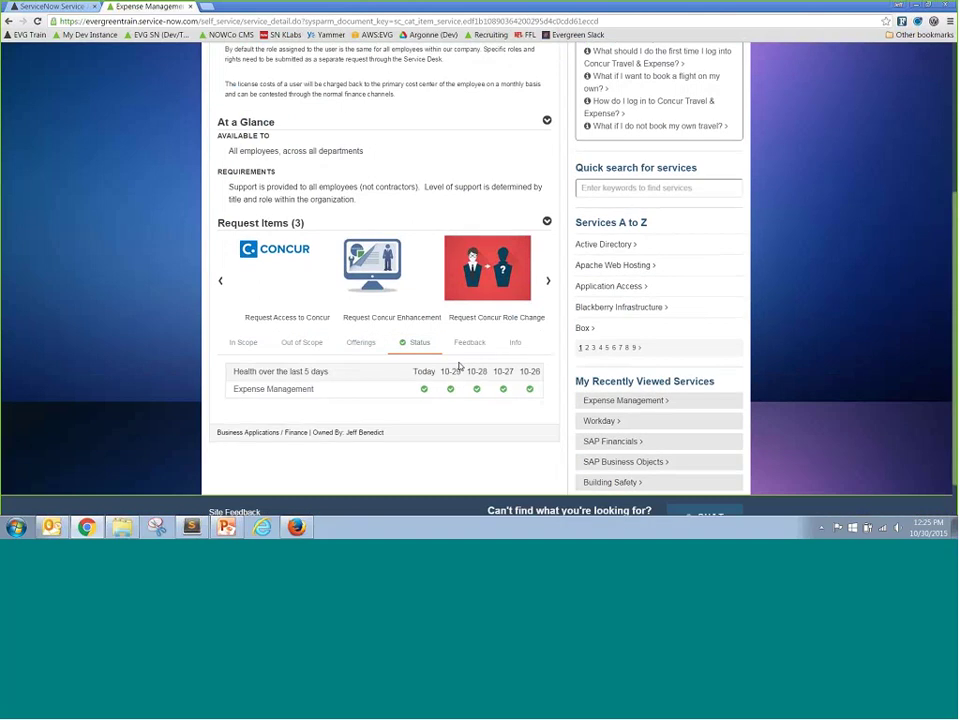
- Review the feedback and FAQs for Expense Management, and open its Request Access to Concur item
click(469, 343)
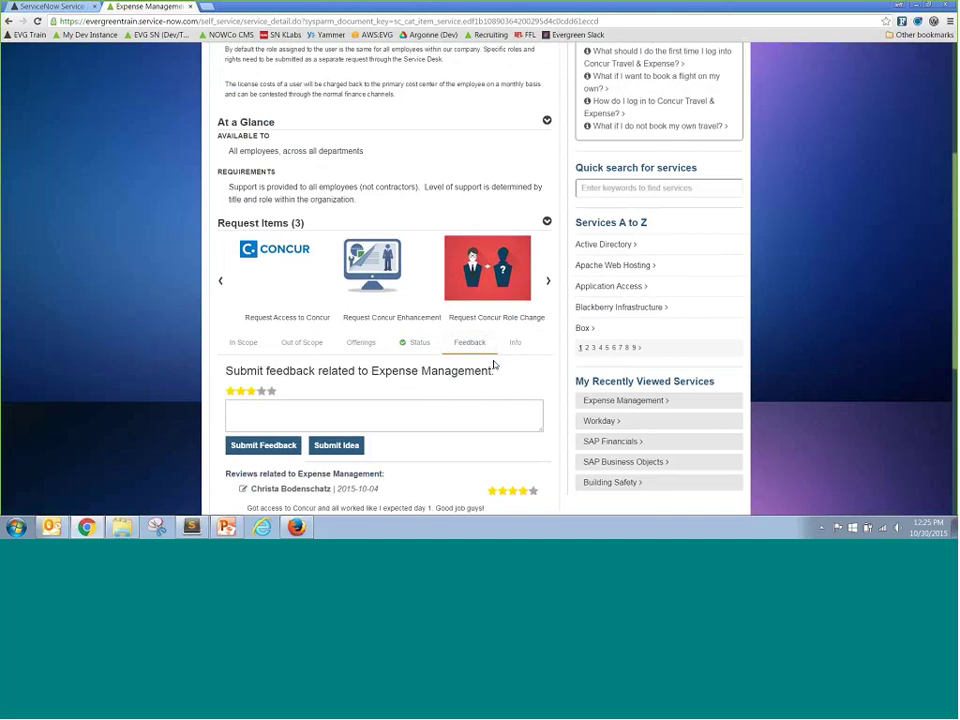
scroll(494, 366, down, 1)
scroll(494, 363, down, 2)
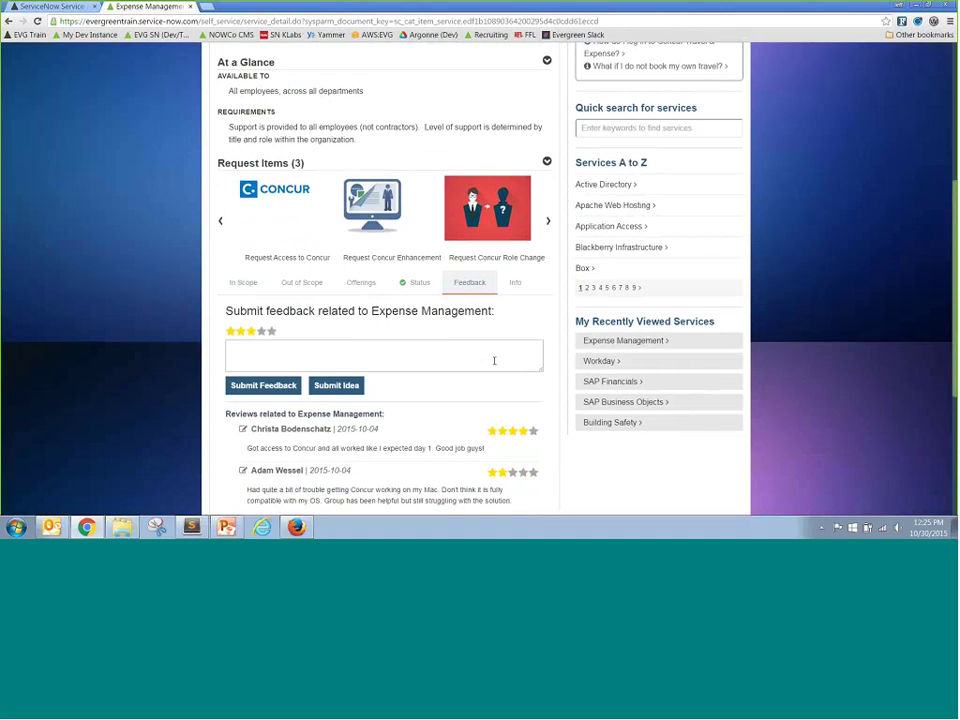
scroll(494, 361, up, 3)
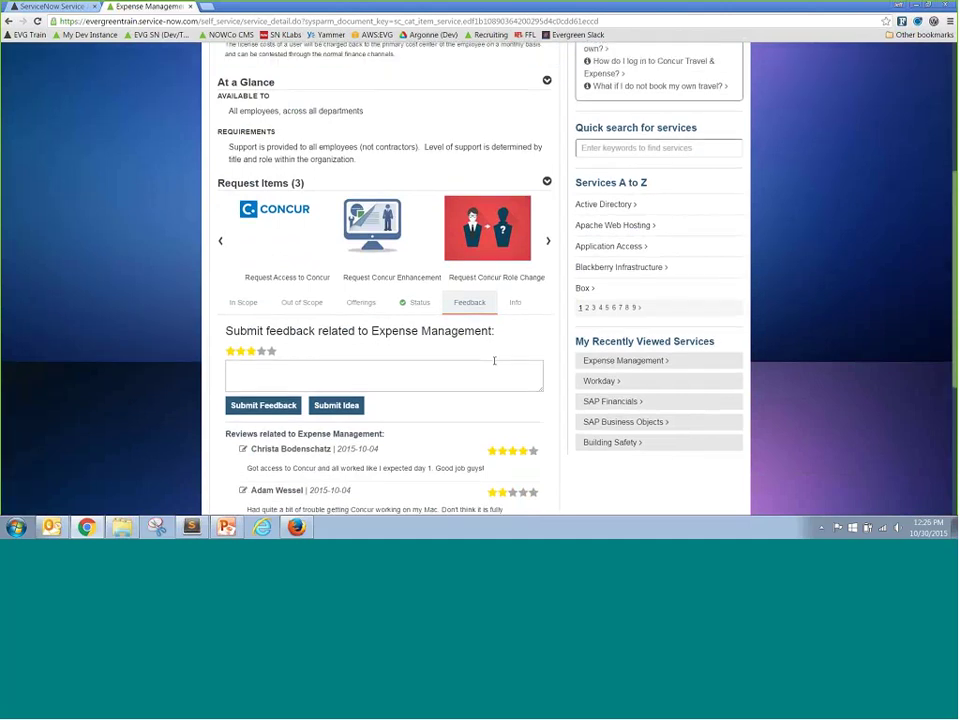
scroll(494, 365, up, 2)
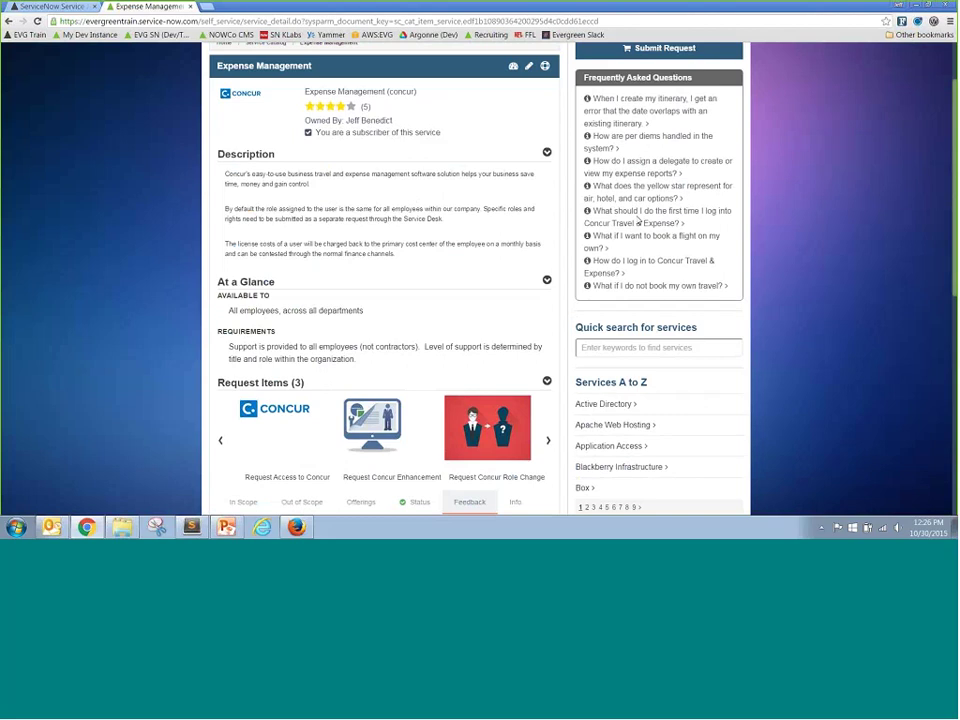
click(274, 410)
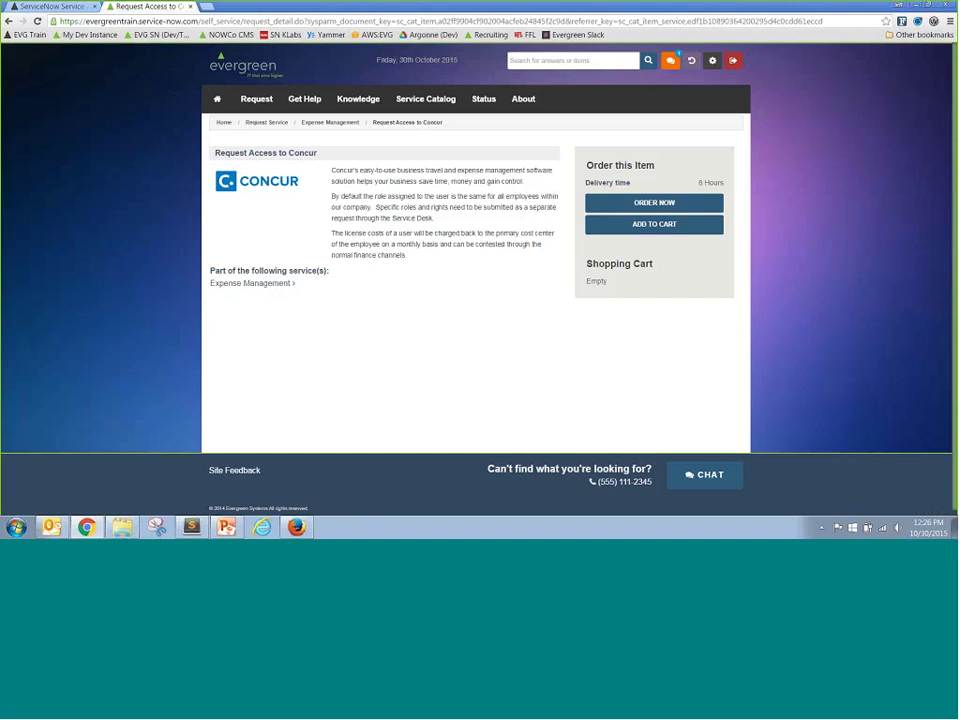
- Return to the portal home page and check the Notifications and Events messages
click(216, 99)
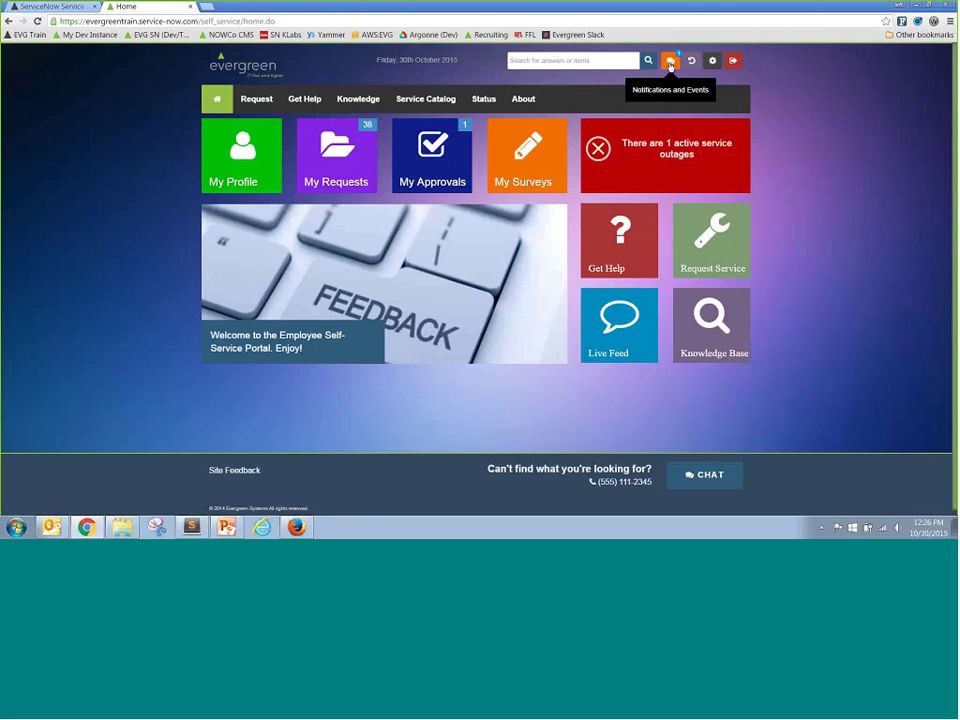
click(670, 63)
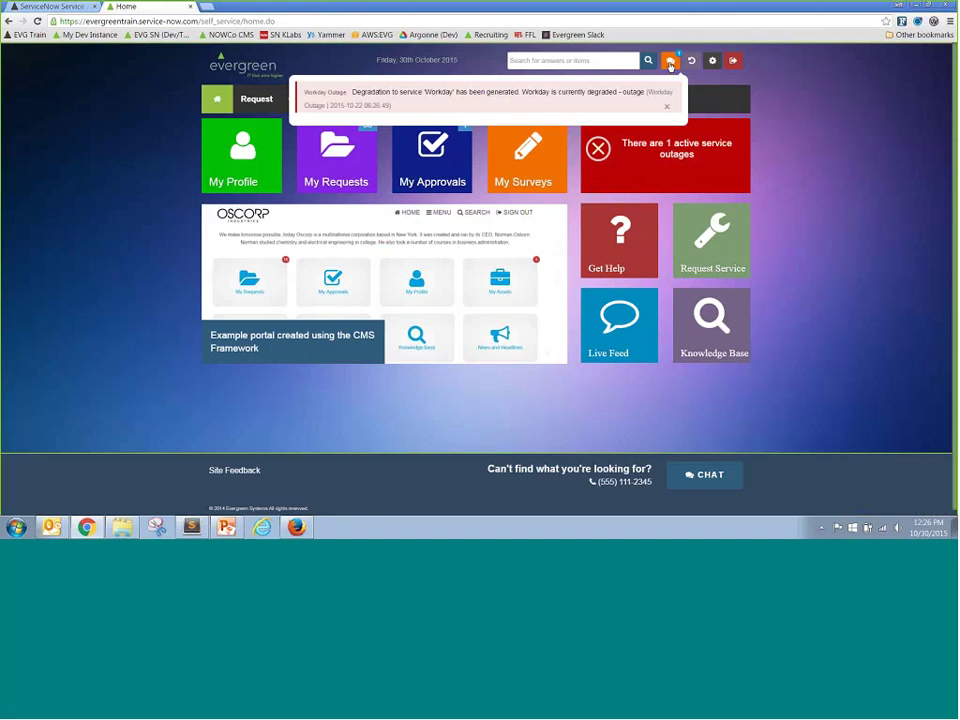
click(670, 65)
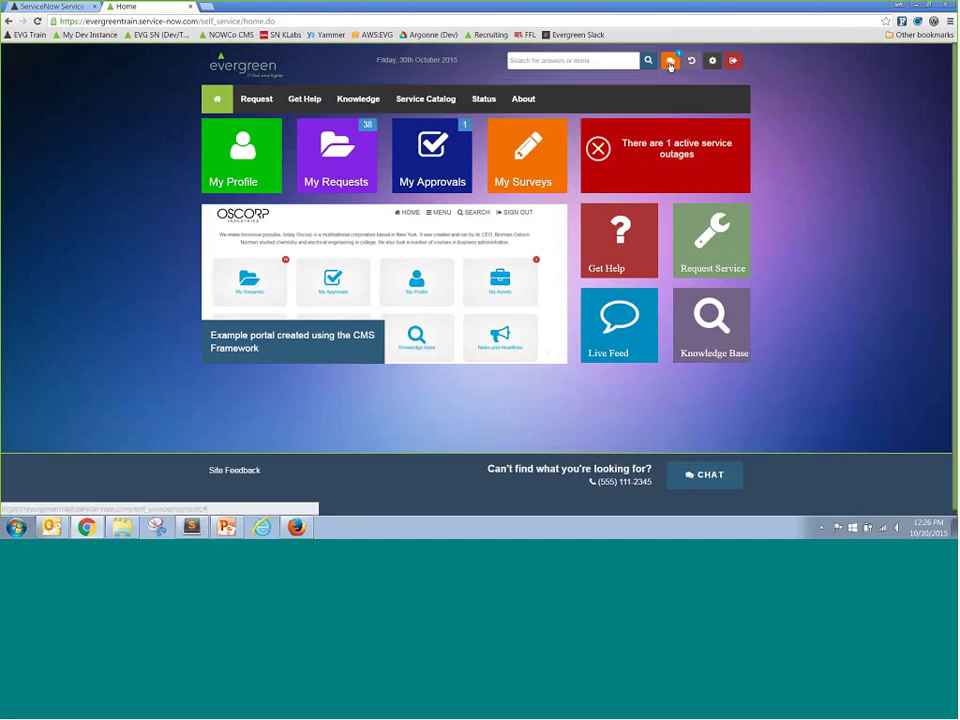
- Open the active service outages page and review the alerts, the planned maintenance events and the Service Health Dashboard
click(620, 170)
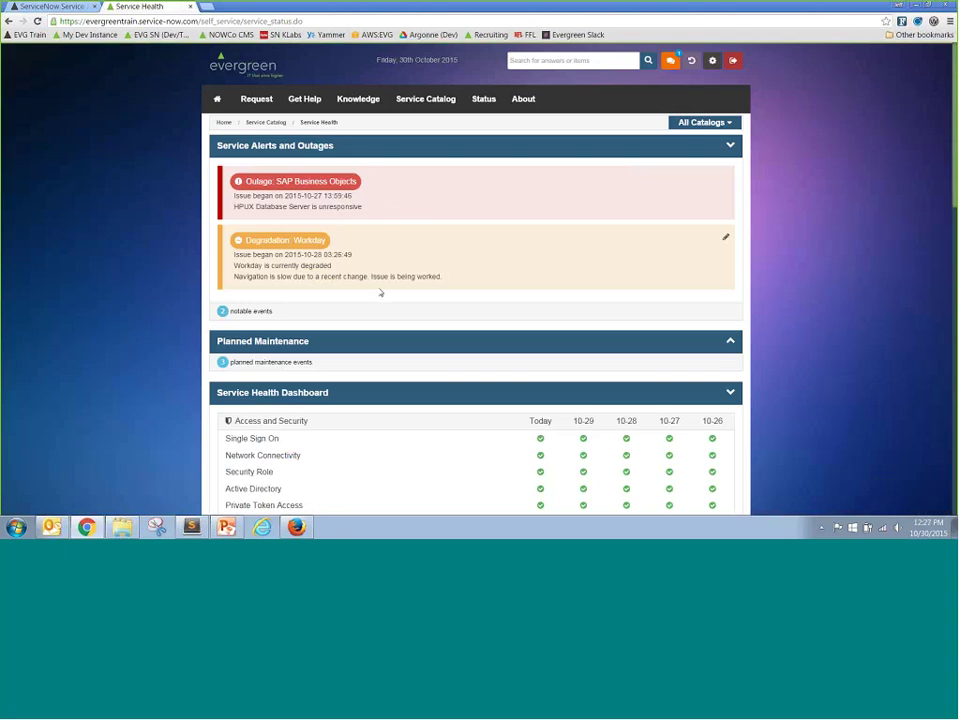
click(296, 342)
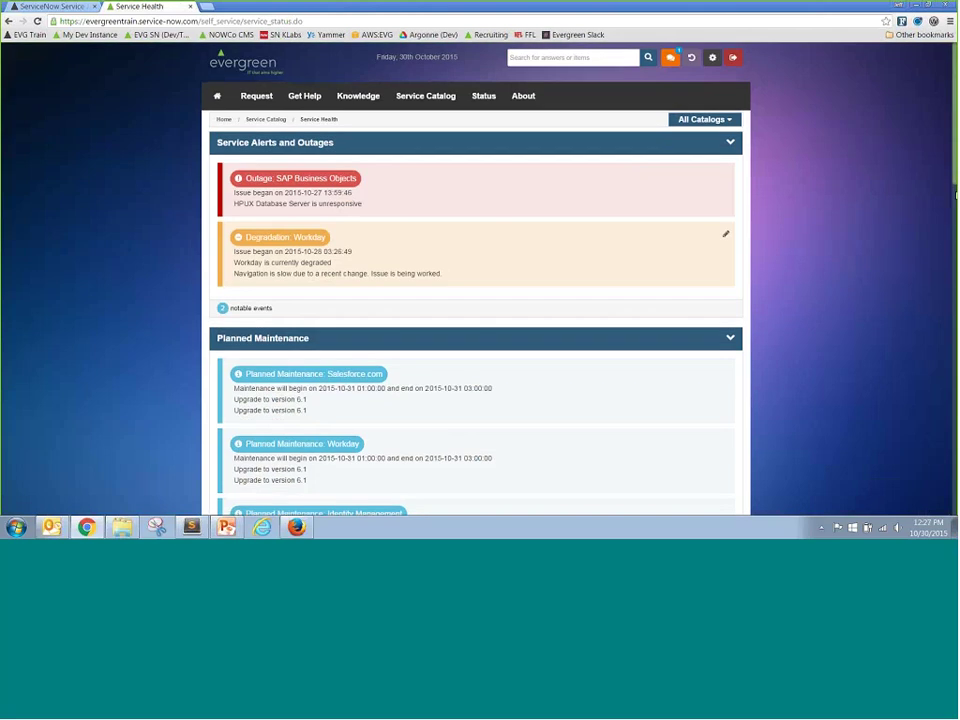
scroll(953, 181, down, 2)
scroll(476, 280, down, 1)
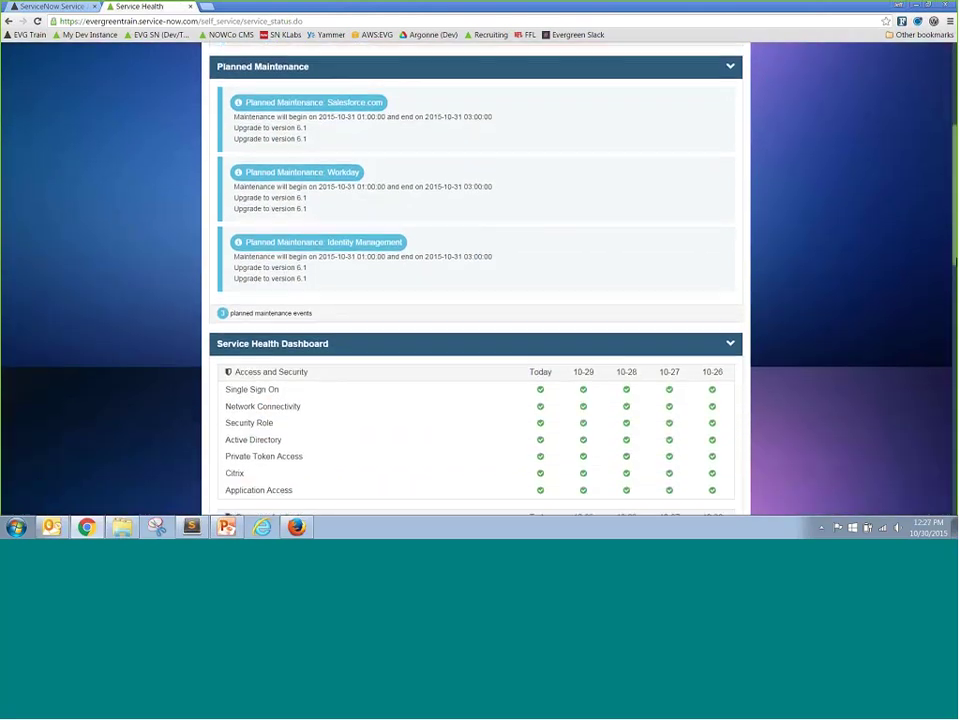
scroll(476, 280, down, 3)
scroll(476, 280, down, 3)
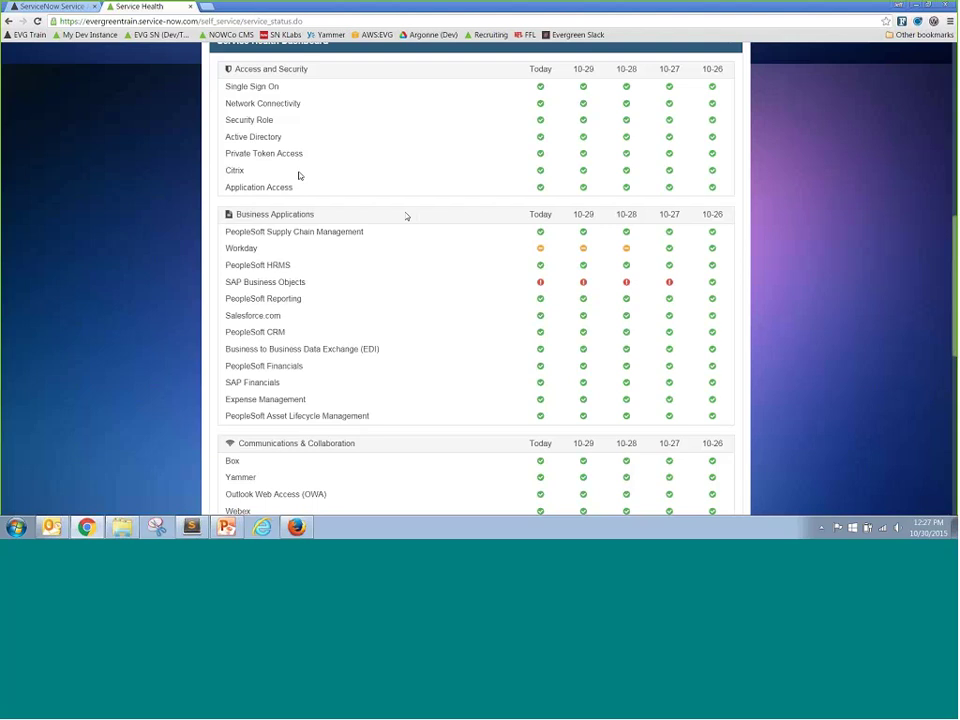
- Switch to the ServiceNow administration page, filter the navigator by "taxon" and open the Service Taxonomy list
click(71, 10)
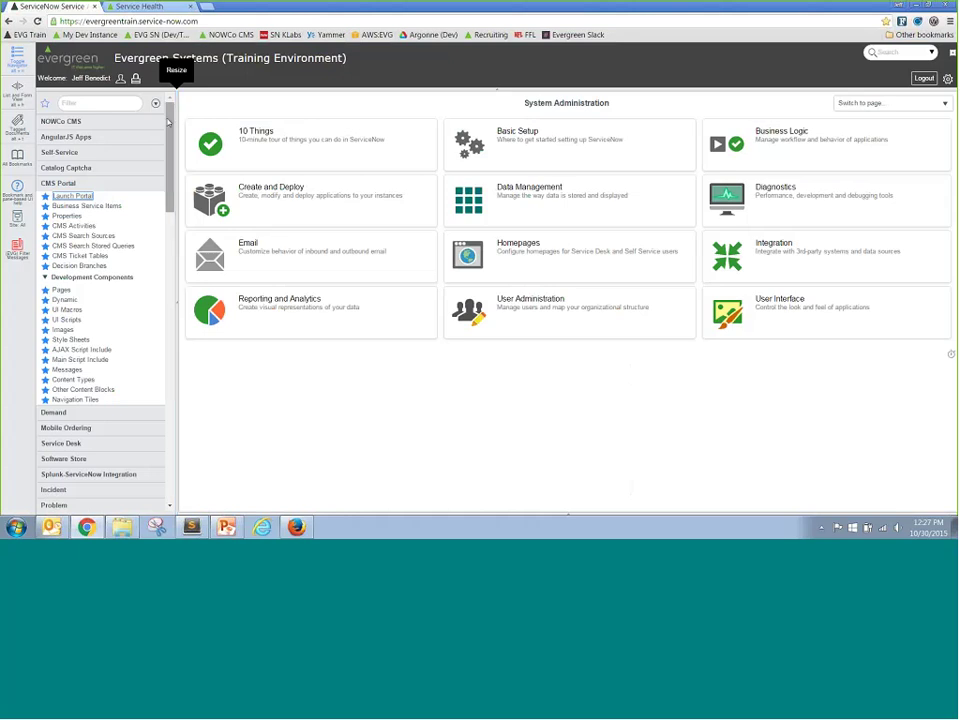
click(108, 97)
text(taxon)
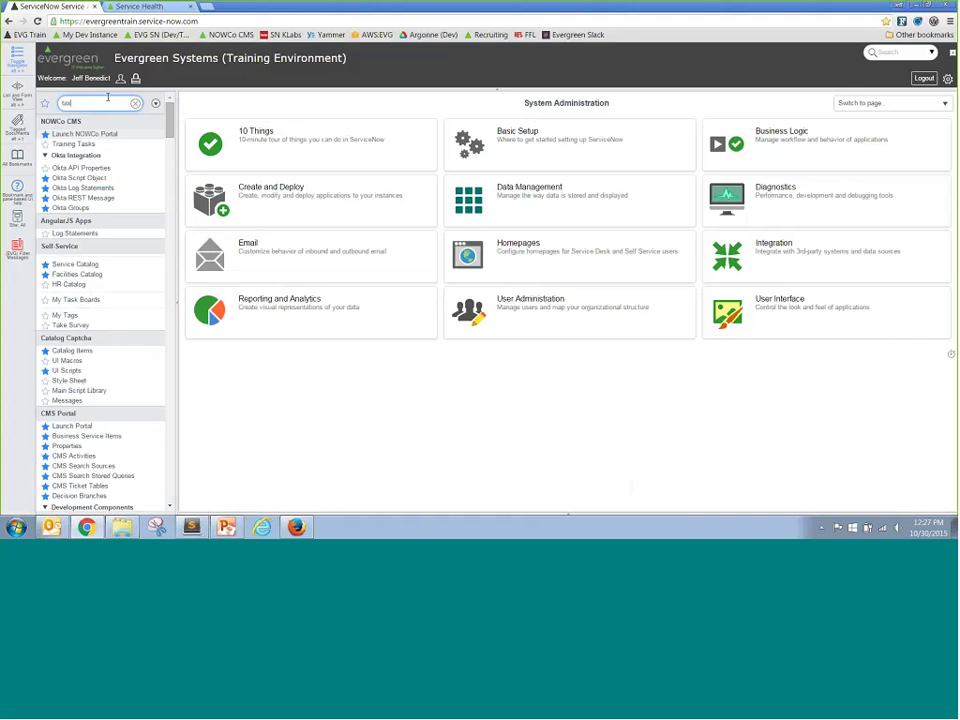
click(84, 136)
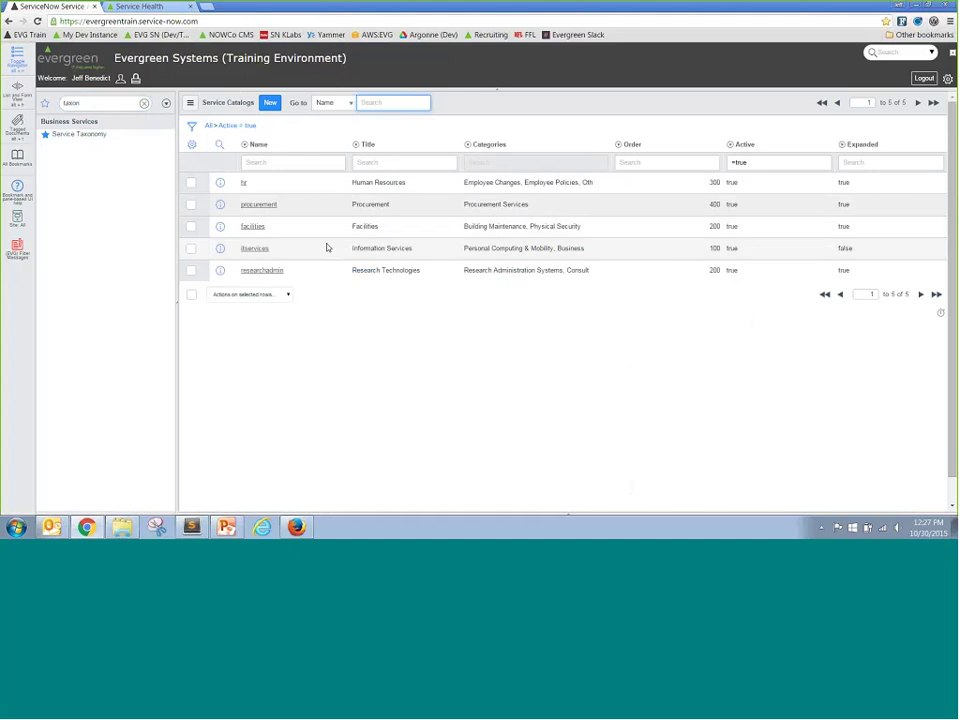
- Open the Business Applications category of the itservices catalog and start a new child category under it
click(255, 248)
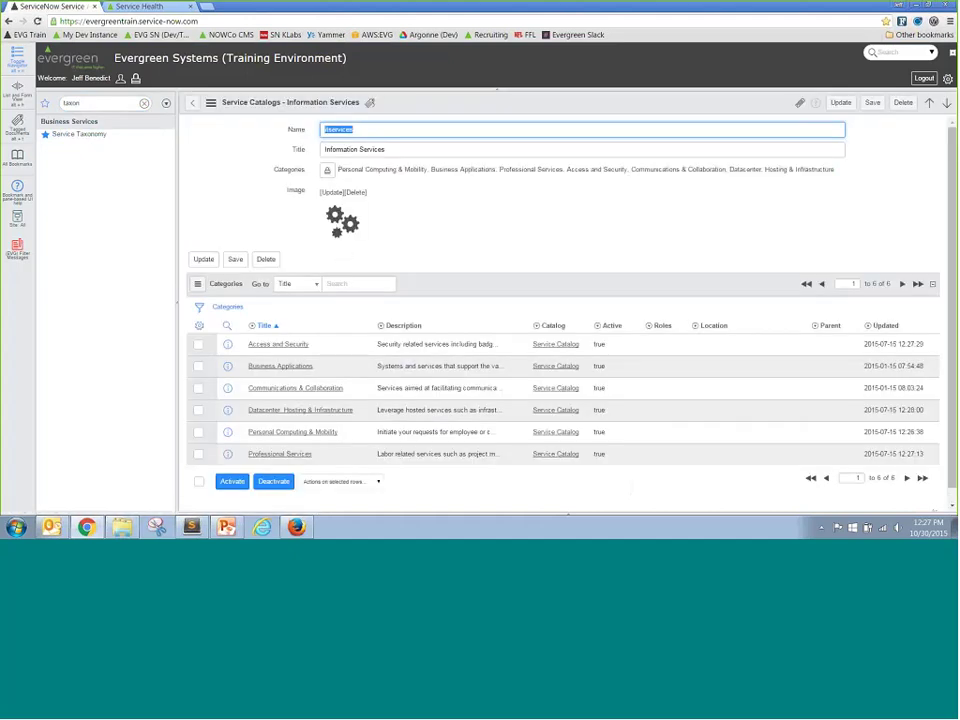
click(274, 368)
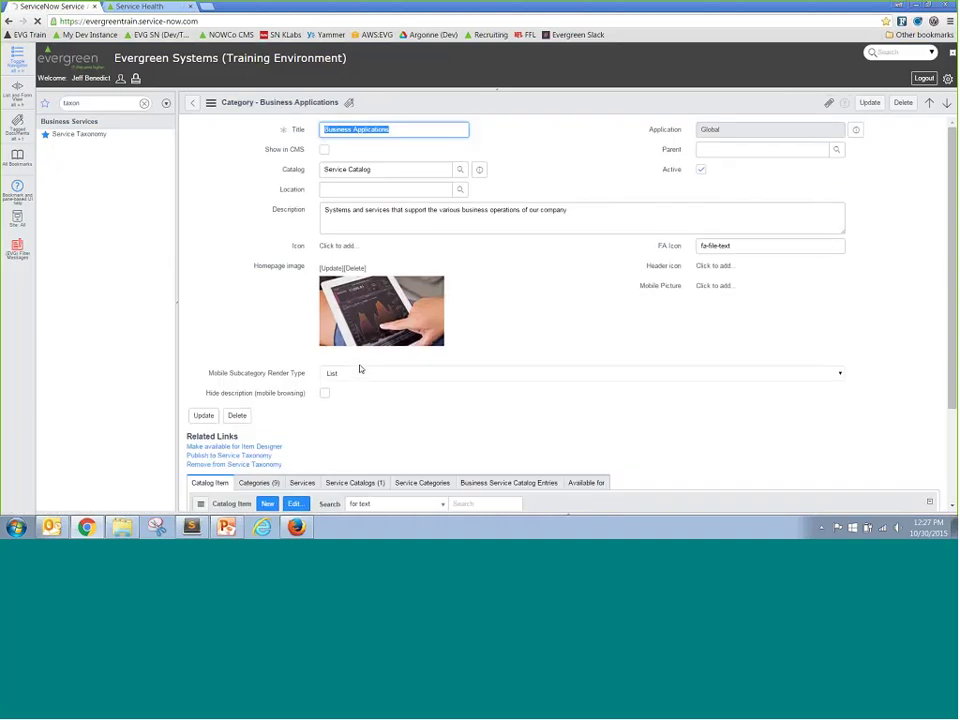
scroll(953, 352, down, 1)
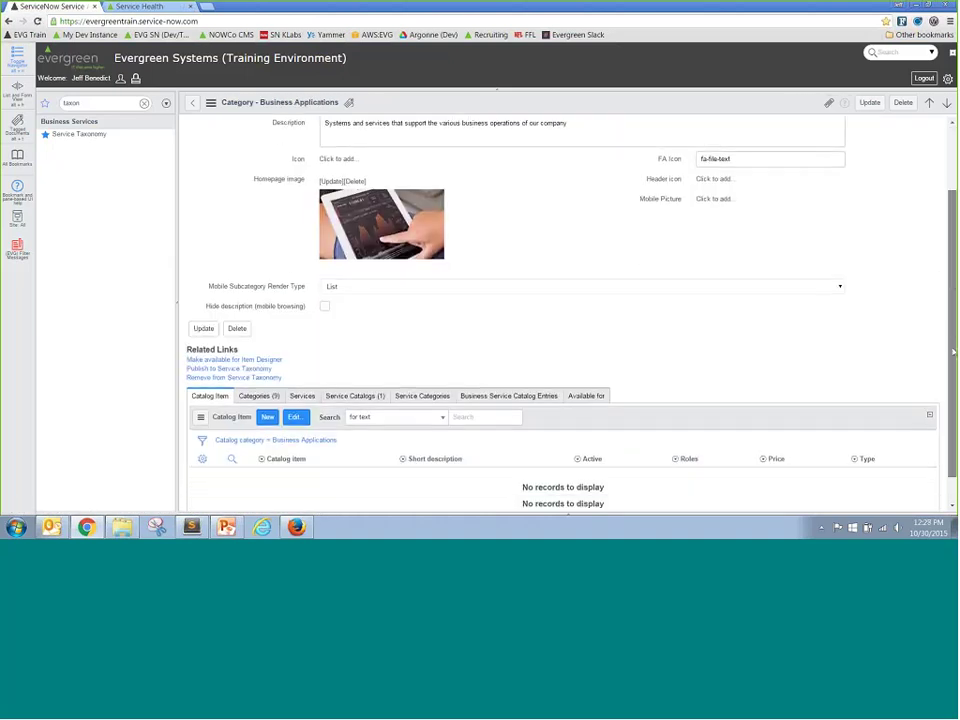
scroll(953, 352, down, 1)
click(259, 363)
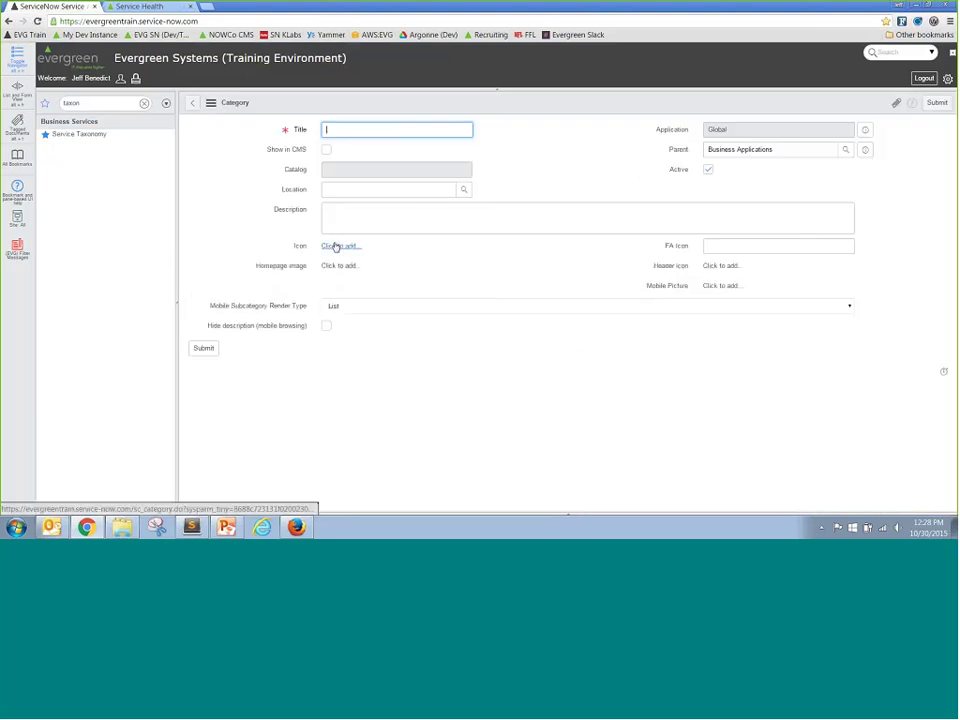
- Title the new category Instructional Services, set its FA icon to fa-graduation-cap and save the record
text(Instruc)
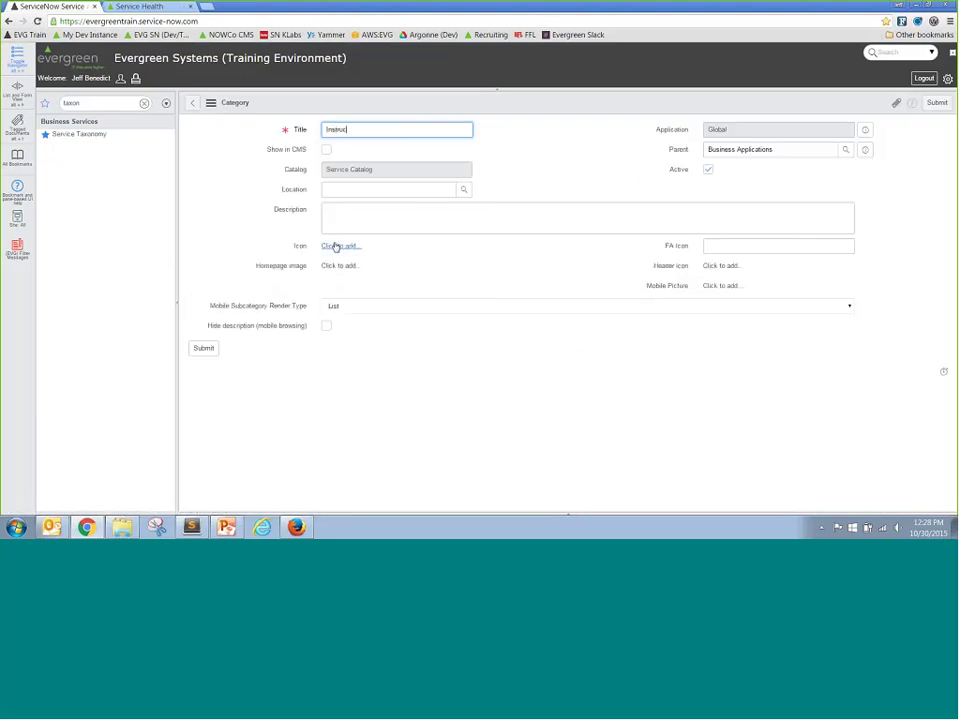
text(tional Services)
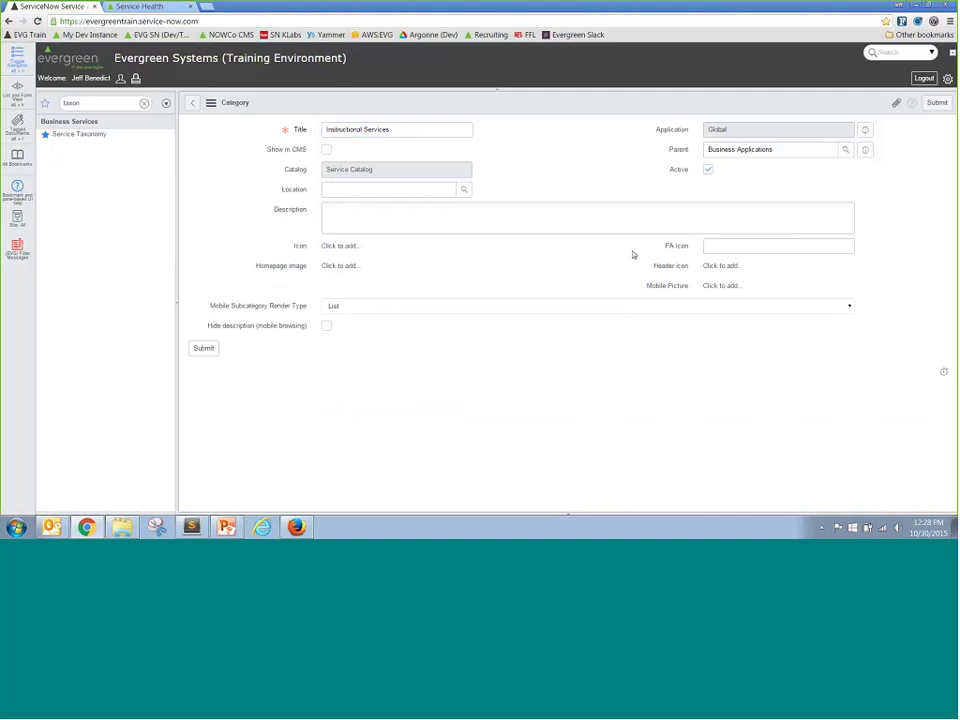
click(711, 246)
text(fa-gr)
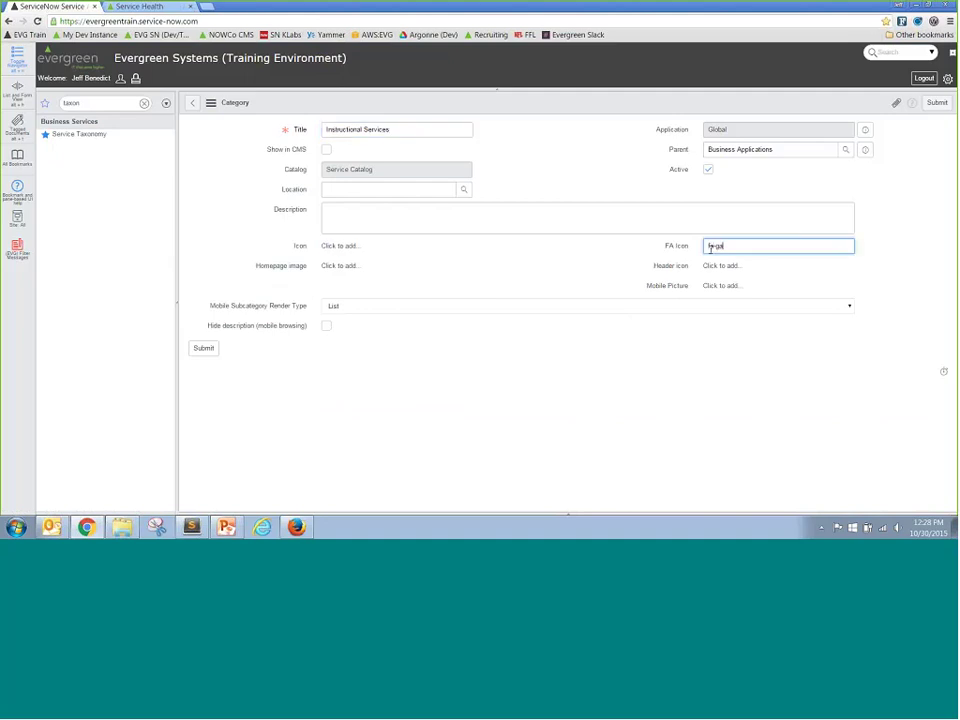
text(aduation-cap)
right_click(764, 105)
click(775, 112)
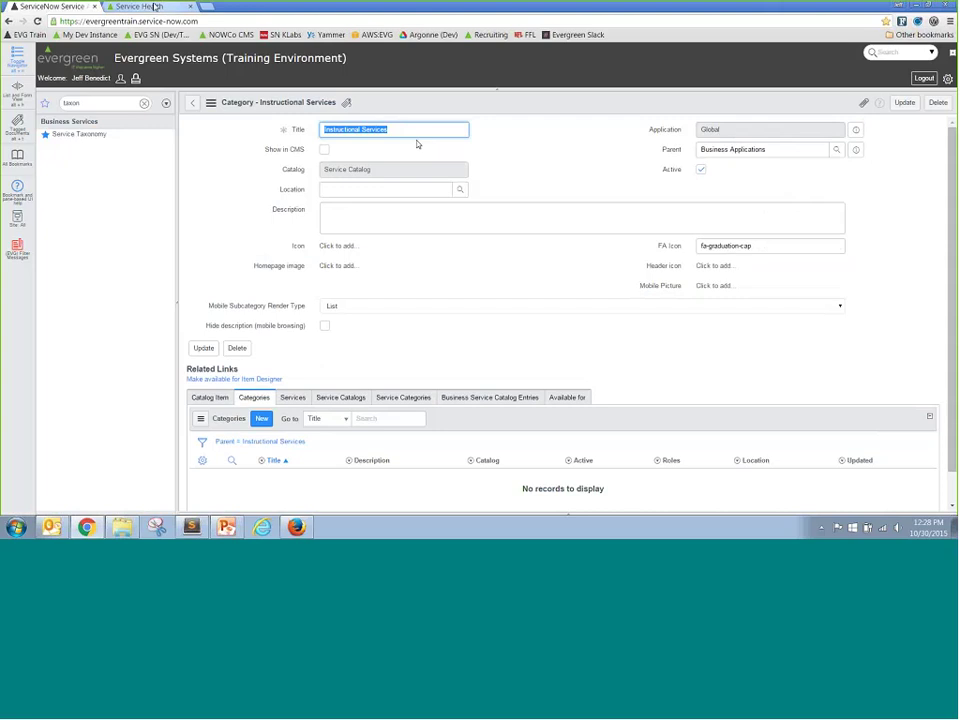
- Switch to the self-service portal, open the Service Catalog and expand Business Applications to check its subcategories
key(ctrl+Tab)
scroll(330, 92, up, 10)
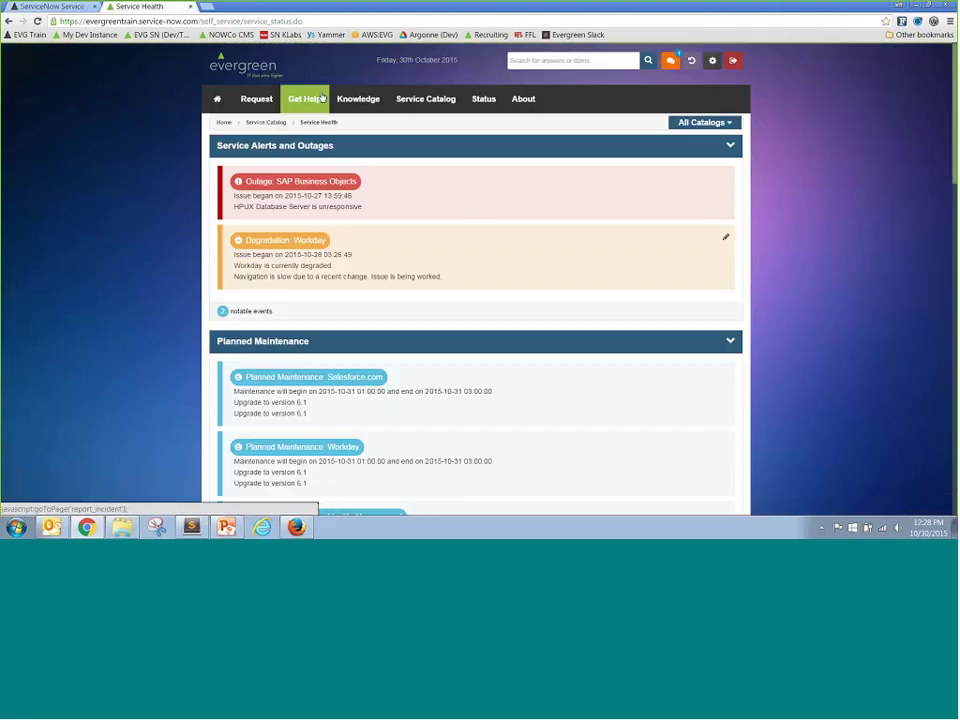
click(275, 122)
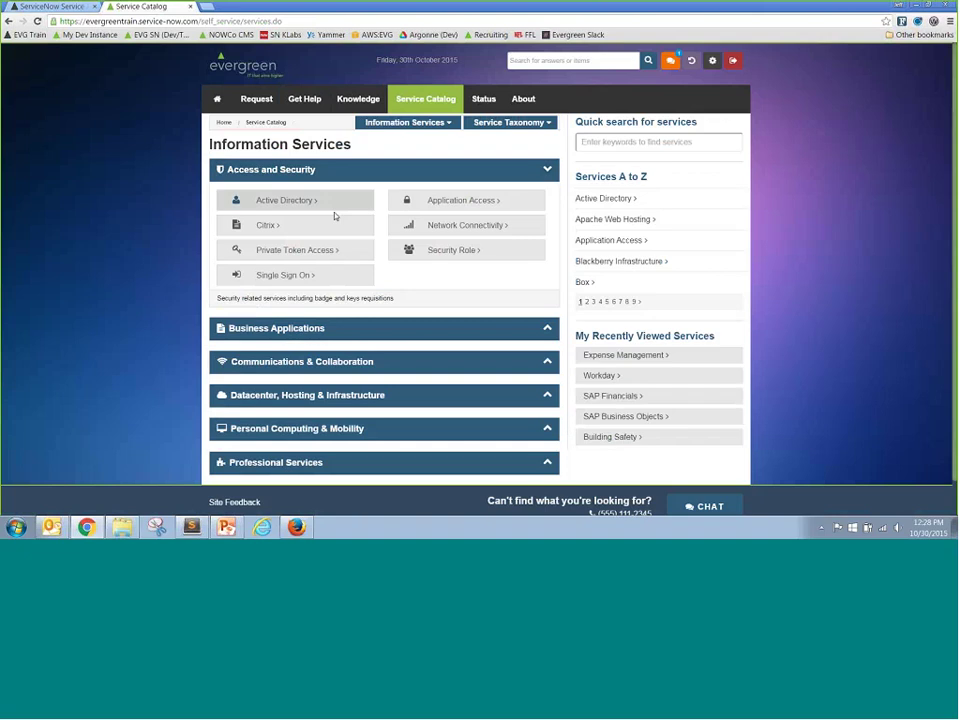
click(279, 329)
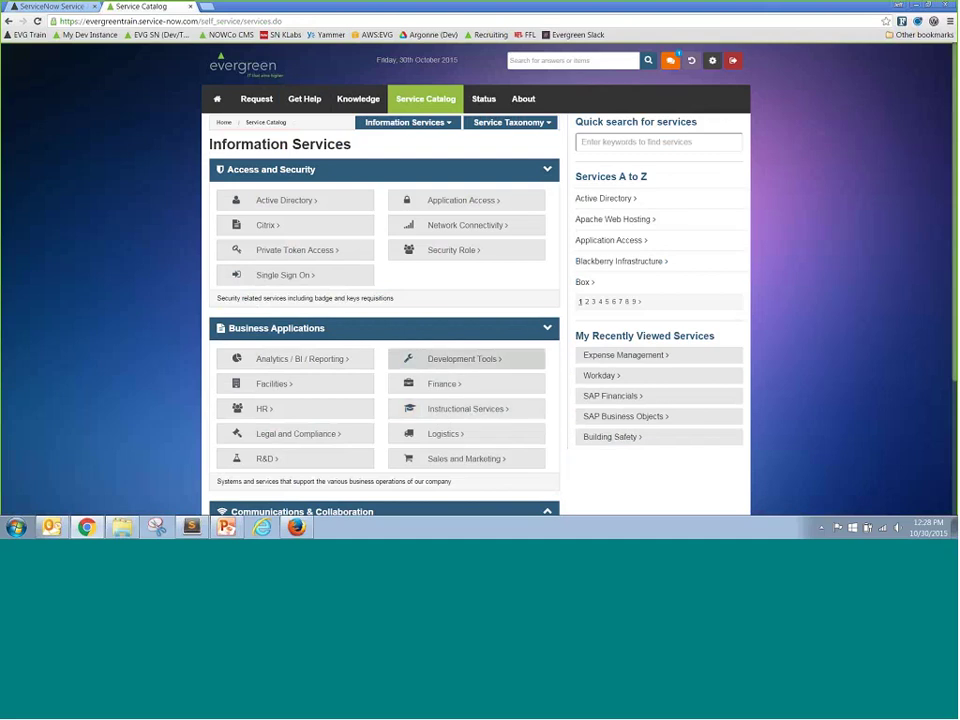
- Return to ServiceNow administration, filter the navigator by "business services", open Business Services and start a new record
click(31, 10)
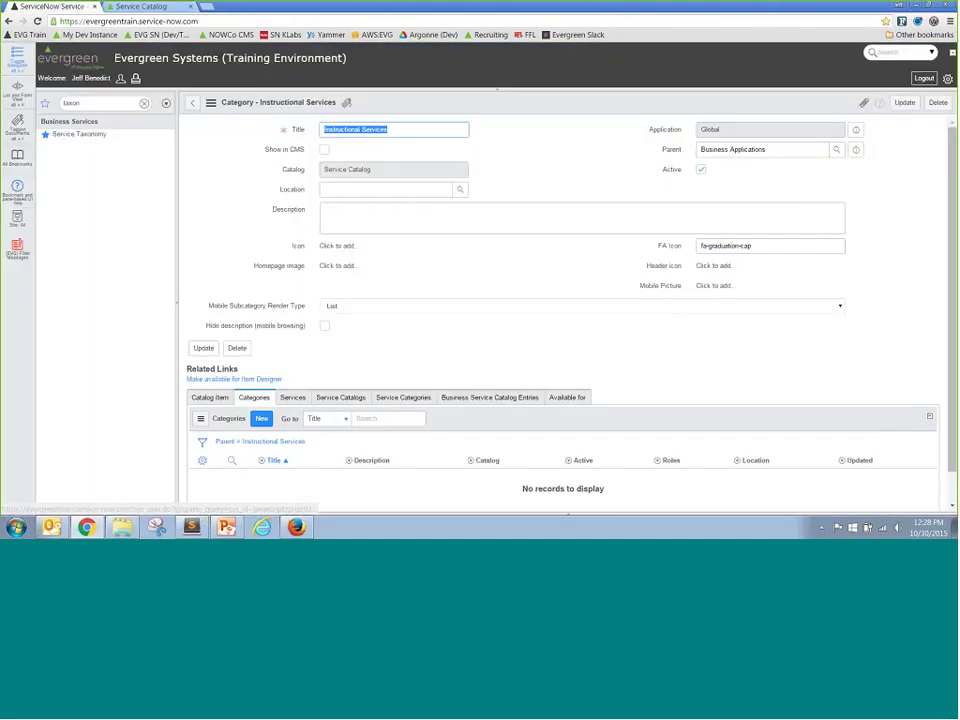
click(107, 105)
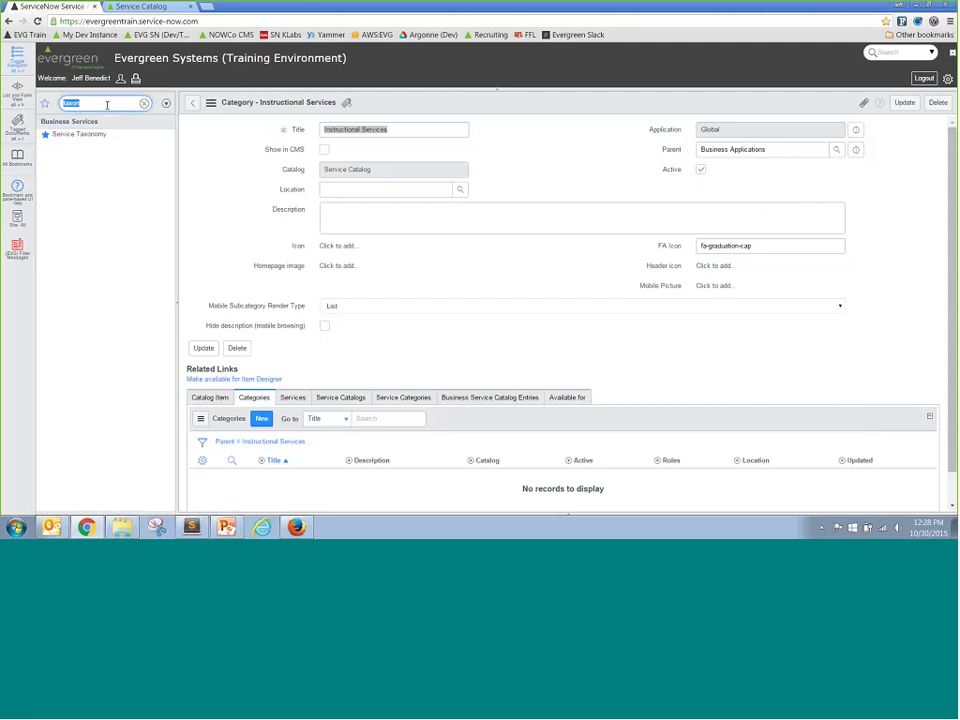
text(business service)
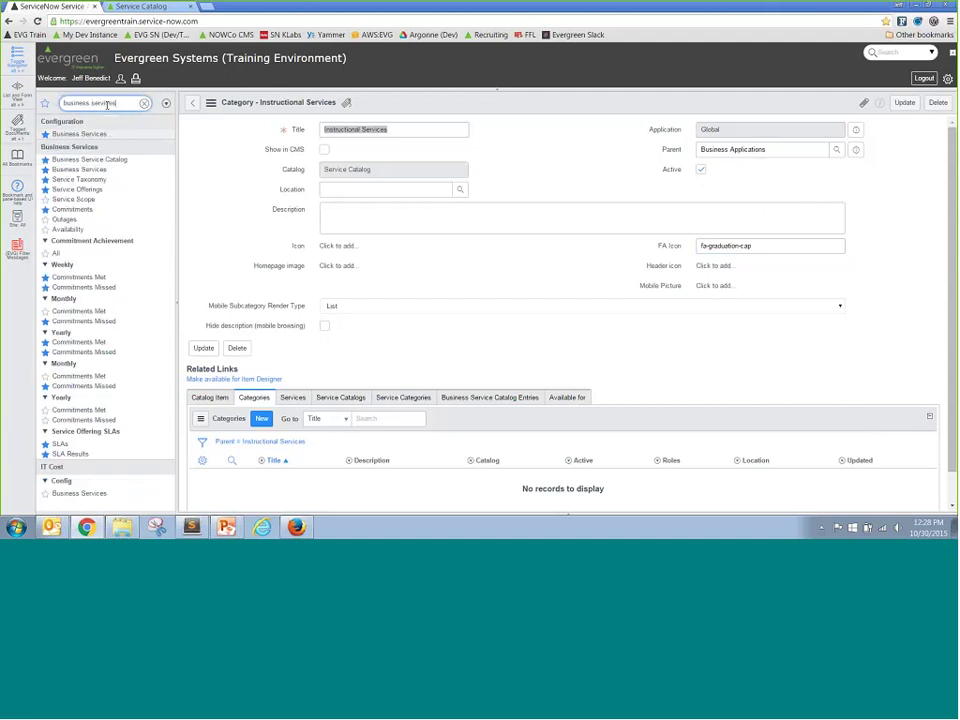
text(s)
click(80, 169)
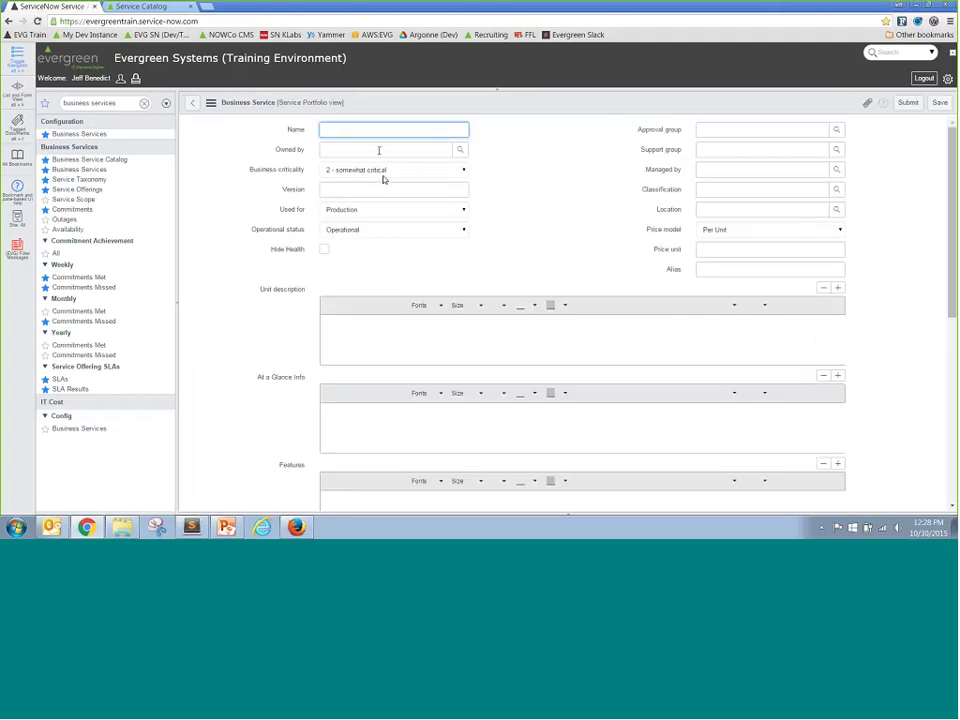
- Name the business service Learning Management System, fill in the owner's name and set the version to 1.0
text(Learn)
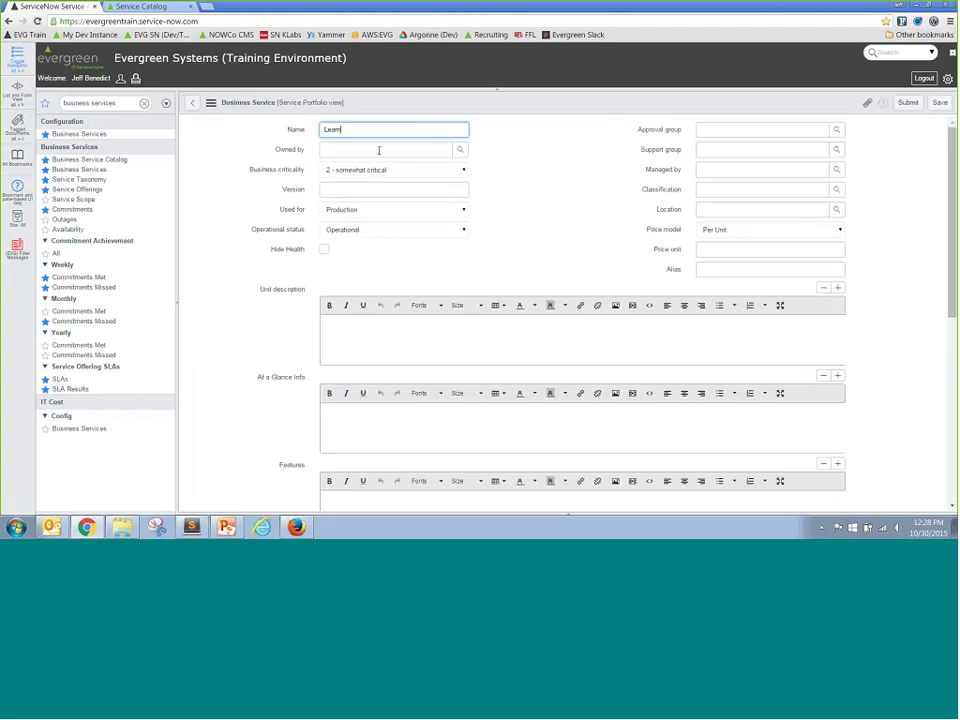
text(ing Management System)
click(379, 150)
text(jeff)
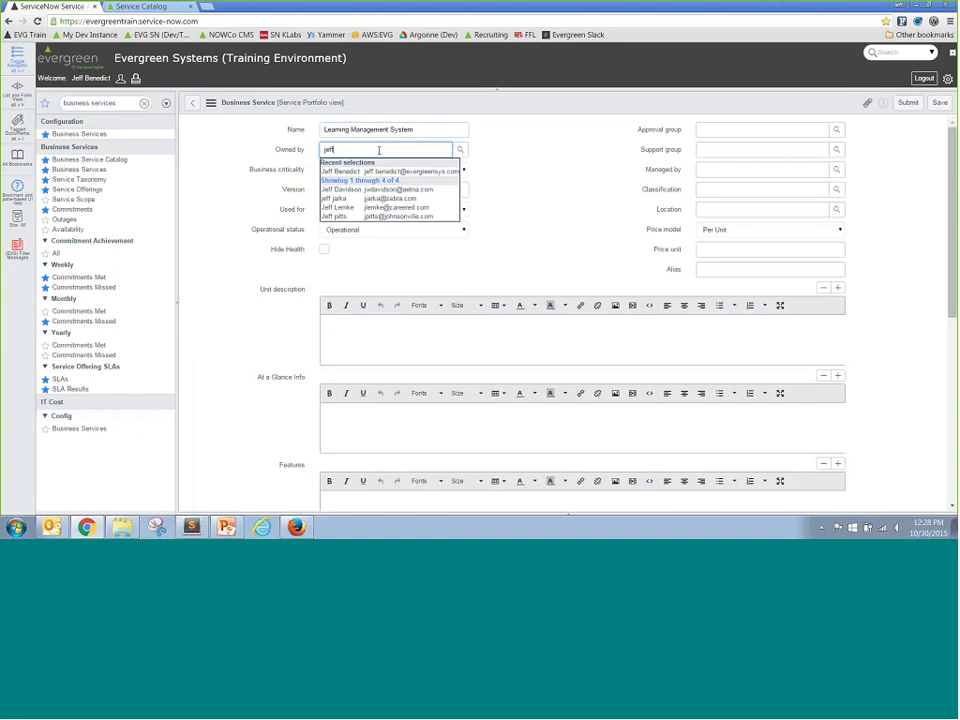
key(Return)
click(370, 189)
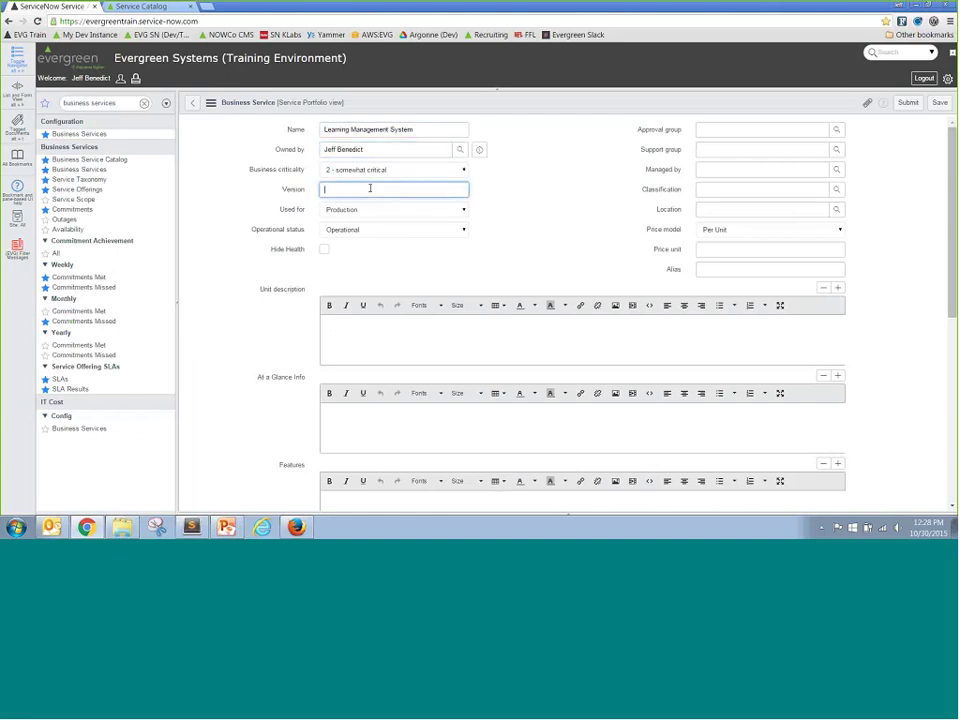
text(1.0)
- Assign LMS Support as the support group and set the price unit to monthly
click(714, 150)
text(LMS)
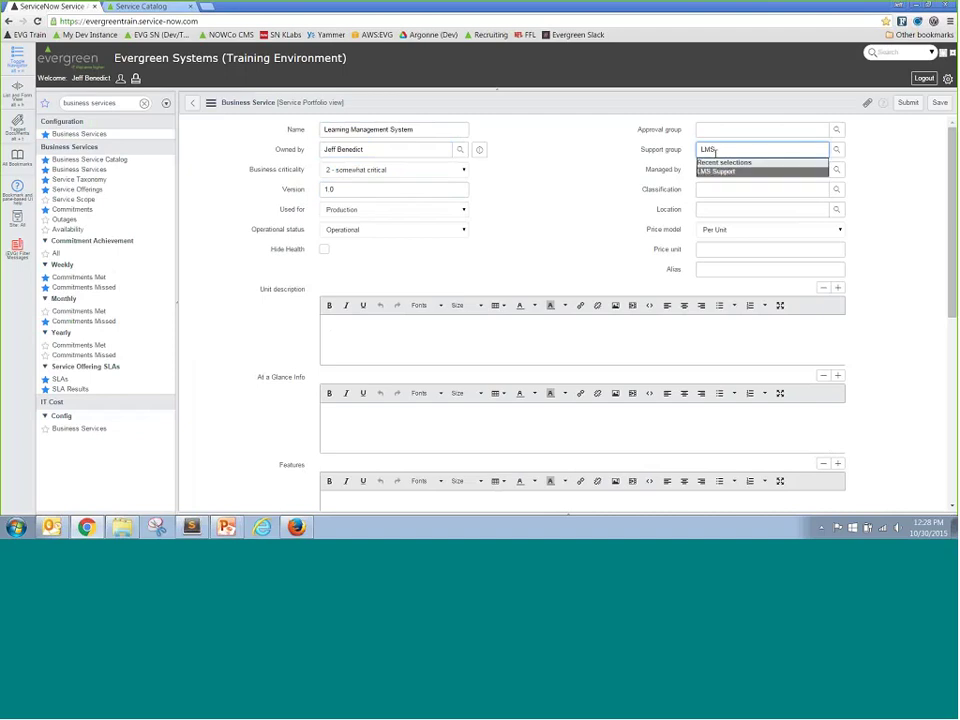
key(Return)
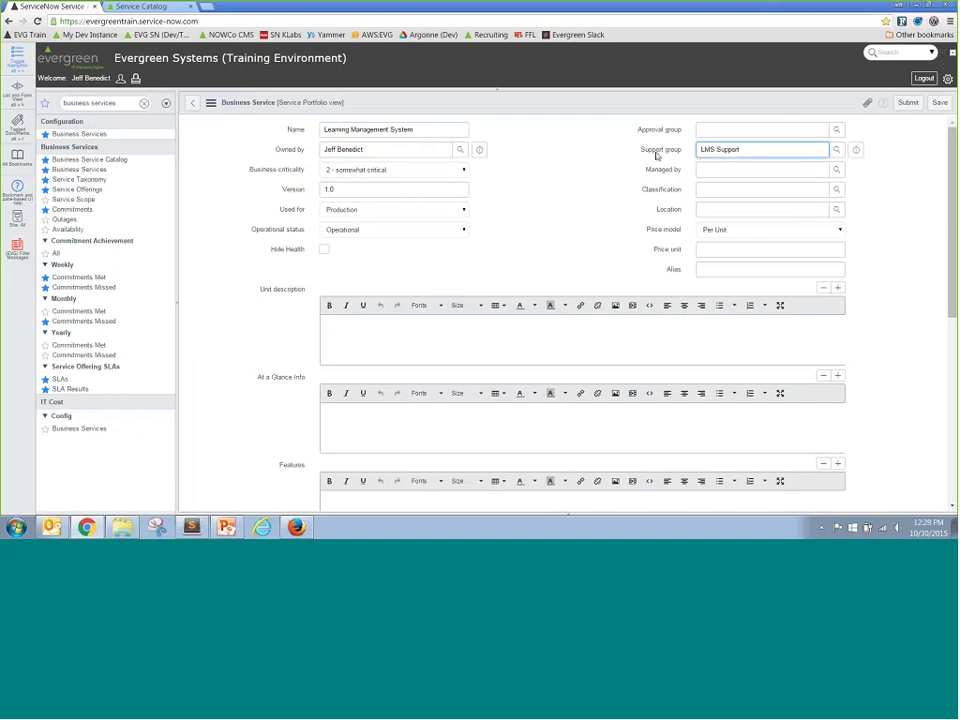
click(720, 249)
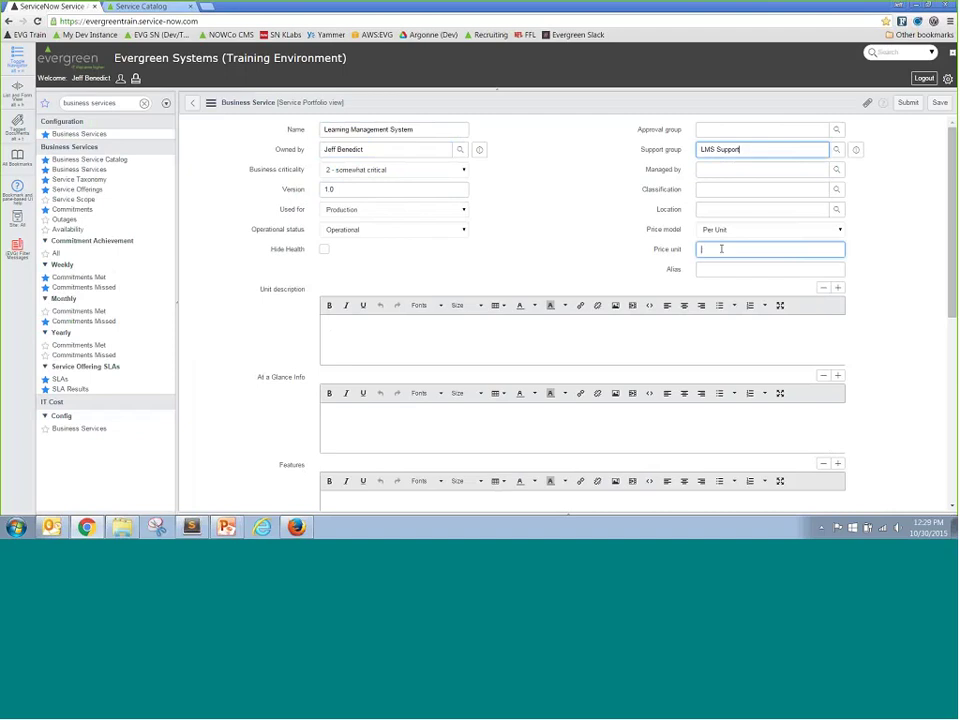
text(month)
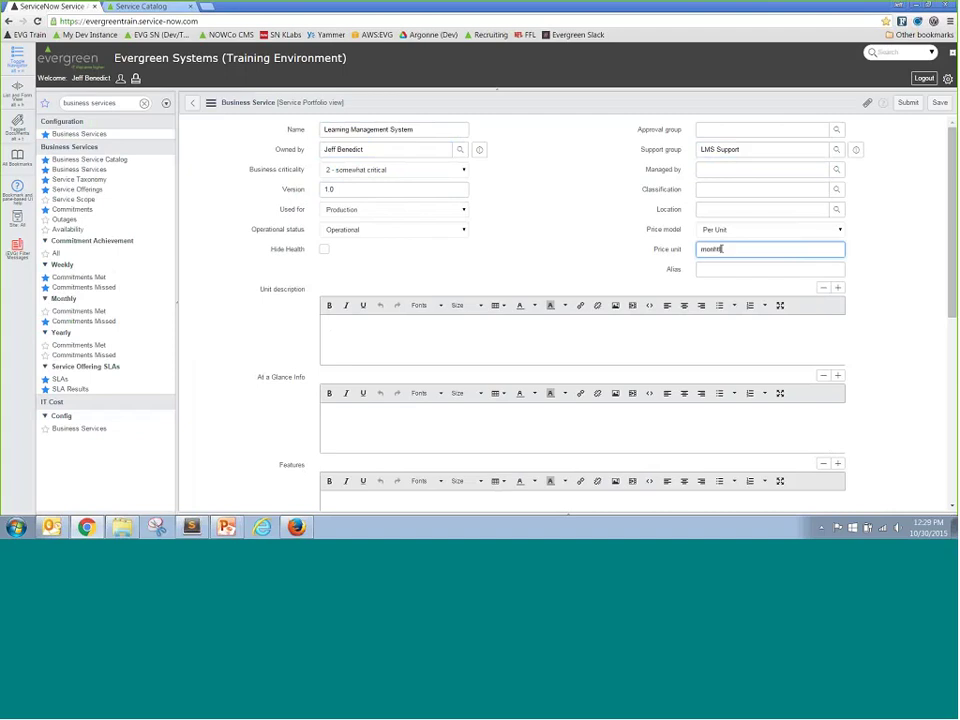
text(ly)
- Copy the description and features text from LMS_Service_Info.txt in Sublime Text into the service's Unit description
click(191, 526)
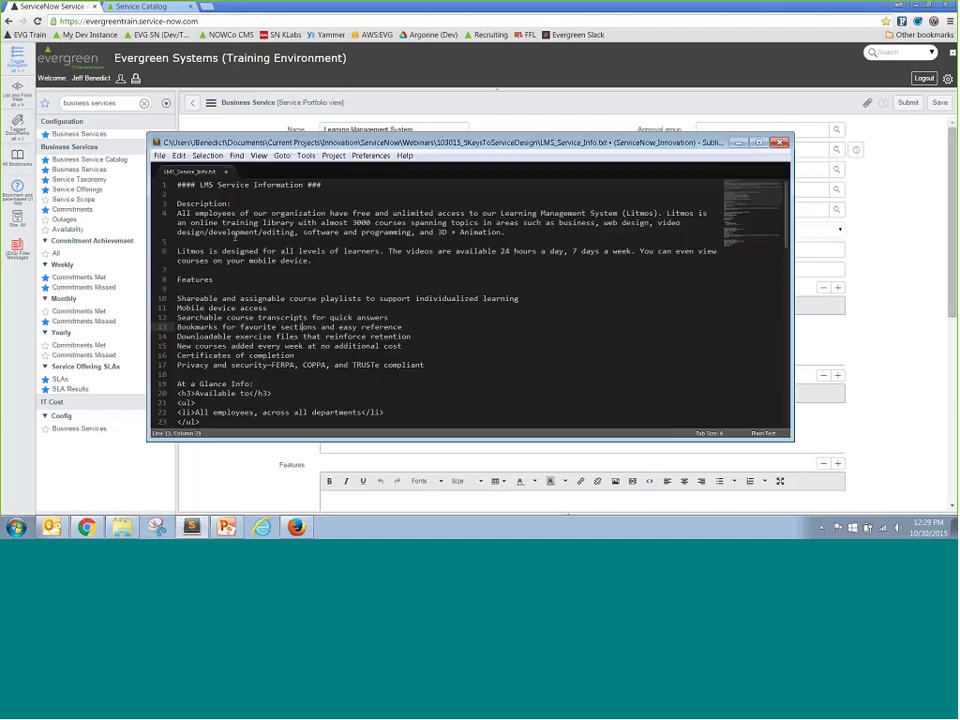
triple_click(221, 213)
key(shift+Down)
key(shift+Down)
key(shift+Down)
key(shift+Down)
key(shift+Down)
key(shift+Down)
key(shift+Down)
key(shift+Down)
key(shift+Down)
key(shift+Down)
key(shift+Down)
key(shift+Down)
key(ctrl+c)
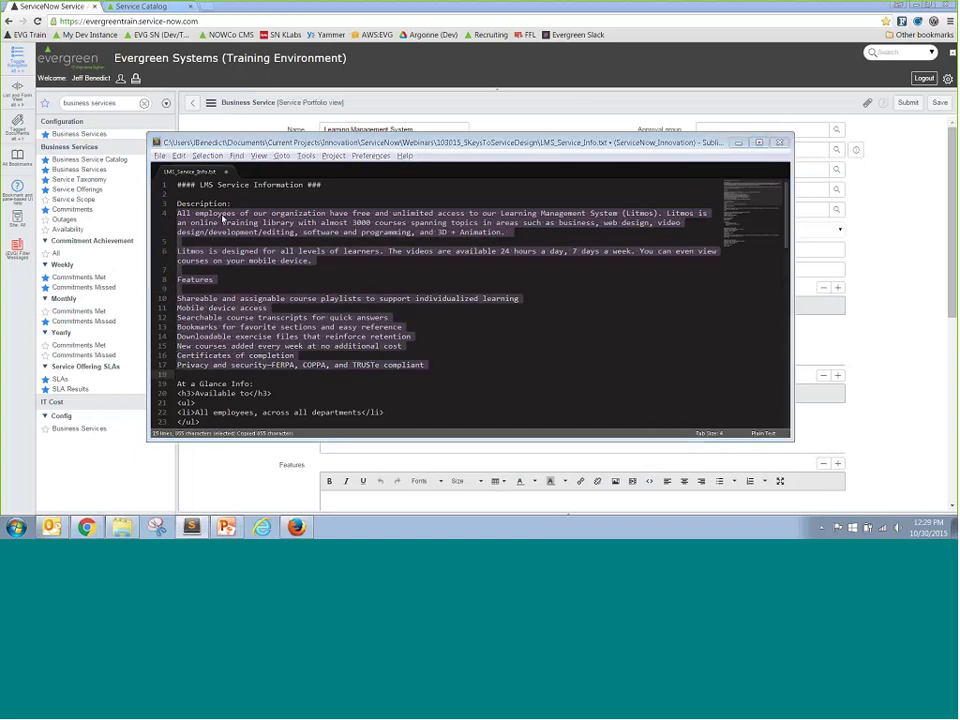
key(alt+Tab)
click(368, 328)
key(ctrl+v)
- Copy the At a Glance Info HTML from LMS_Service_Info.txt into the source code of the At a Glance Info field
key(alt+Tab)
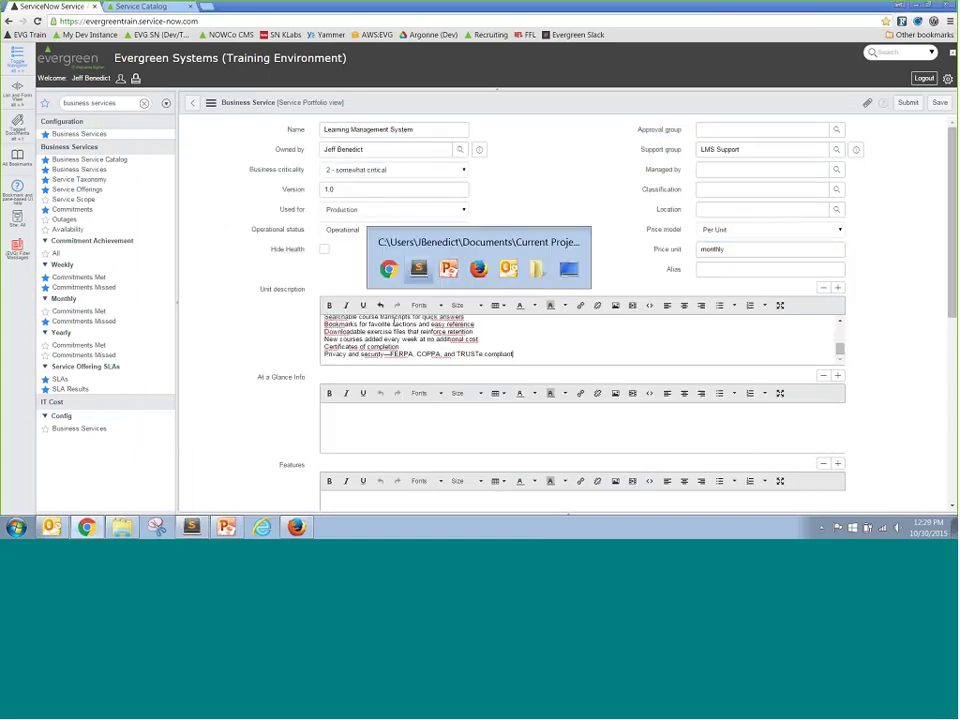
click(178, 393)
key(shift+Down)
key(shift+Down)
key(shift+Down)
key(shift+Down)
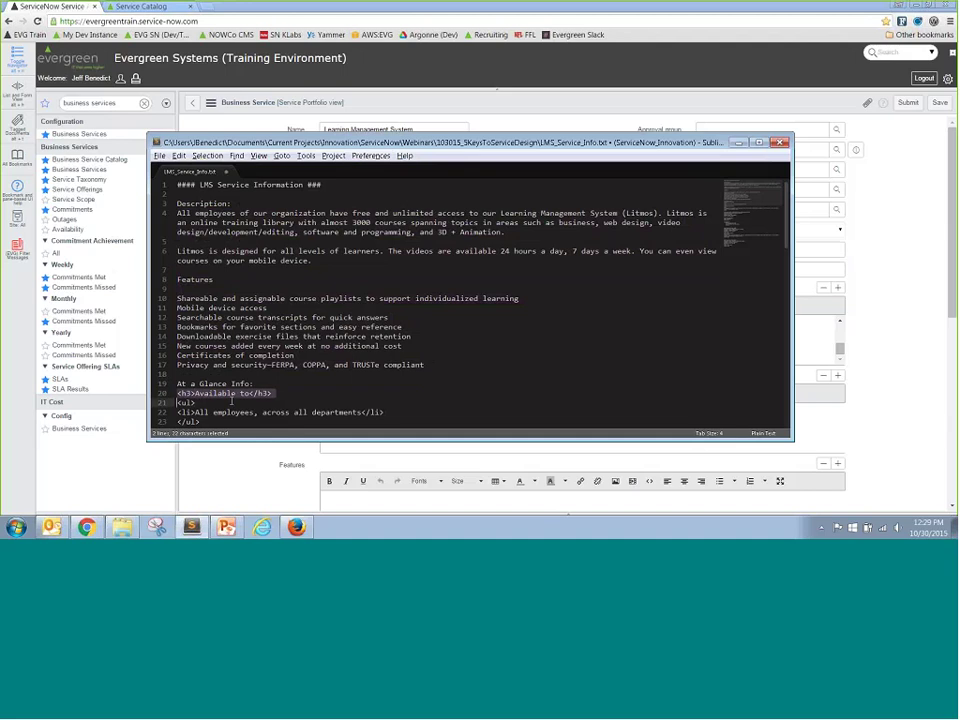
key(shift+Down)
key(shift+Down)
key(shift+Down)
key(shift+Down)
key(shift+End)
key(ctrl+c)
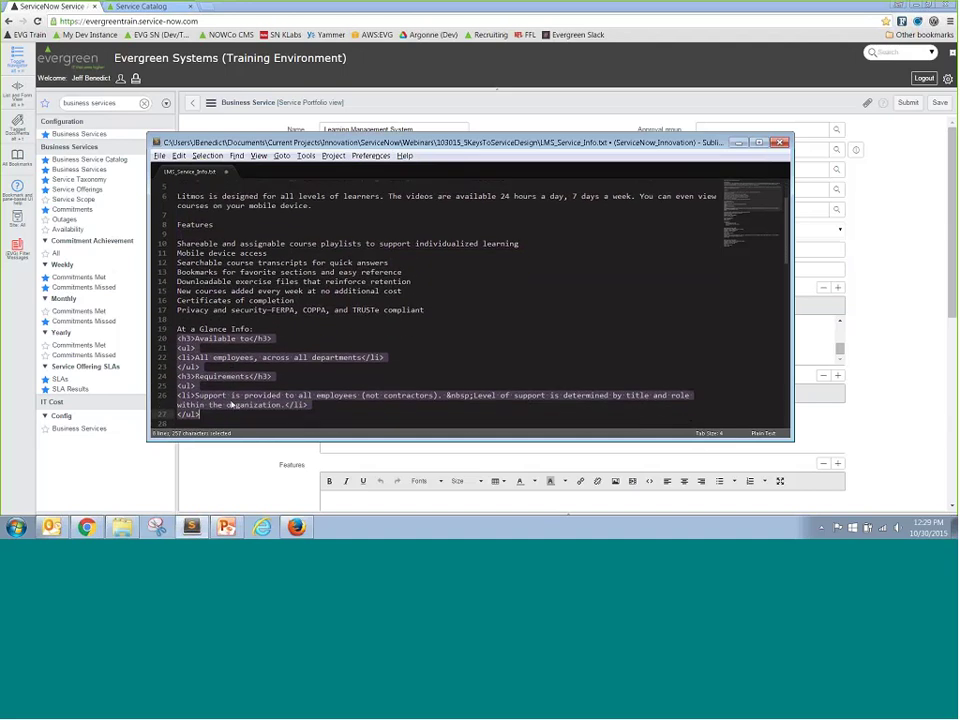
key(alt+Tab)
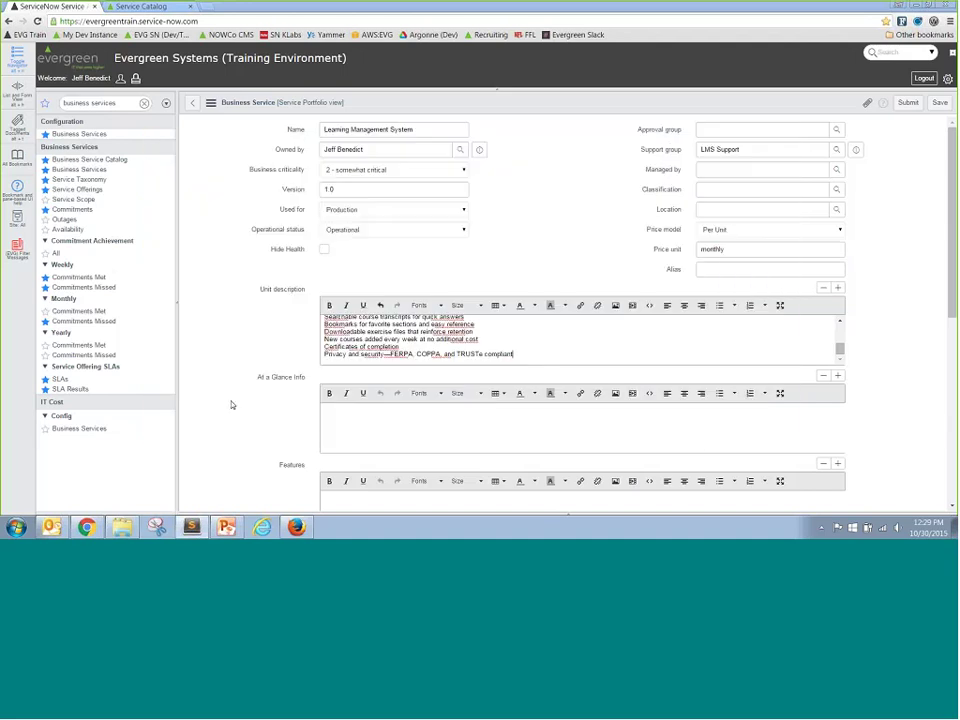
click(648, 394)
key(ctrl+v)
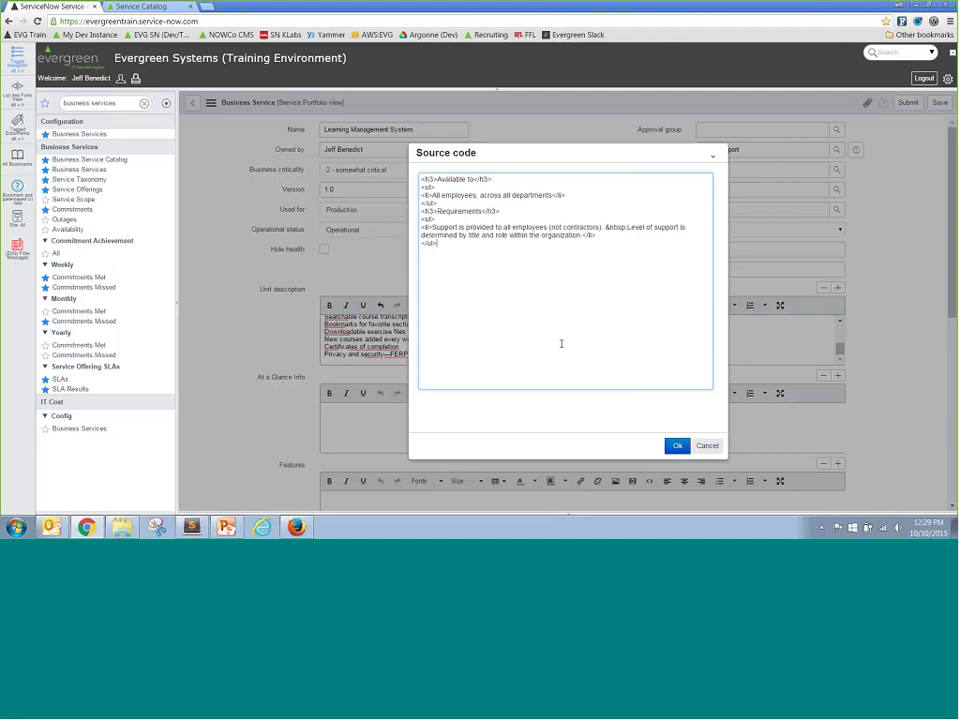
click(677, 445)
scroll(677, 448, down, 1)
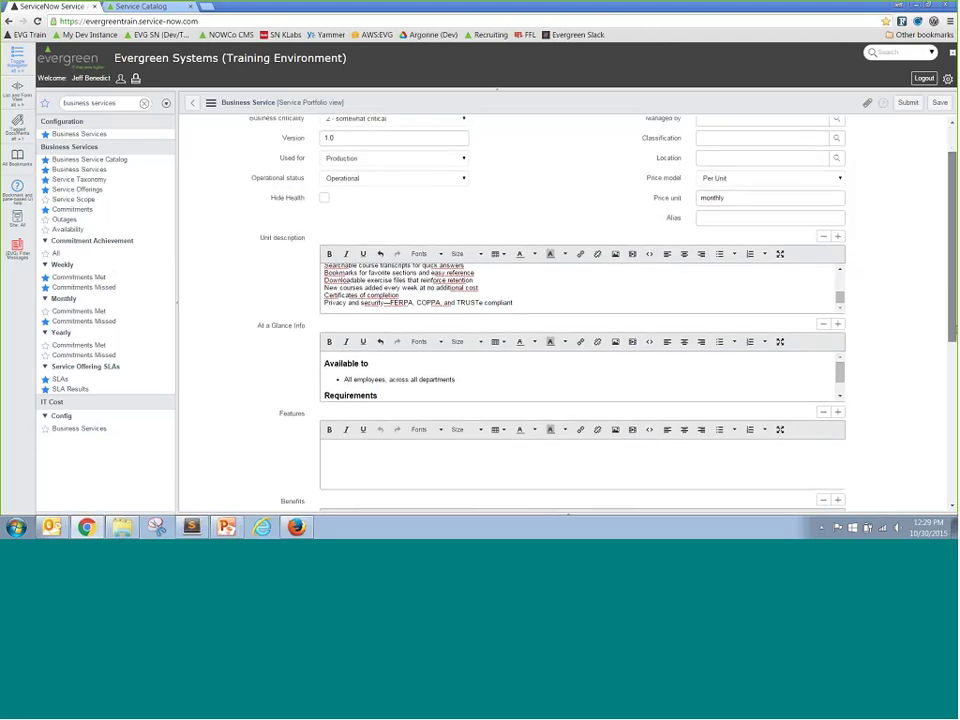
scroll(501, 213, down, 2)
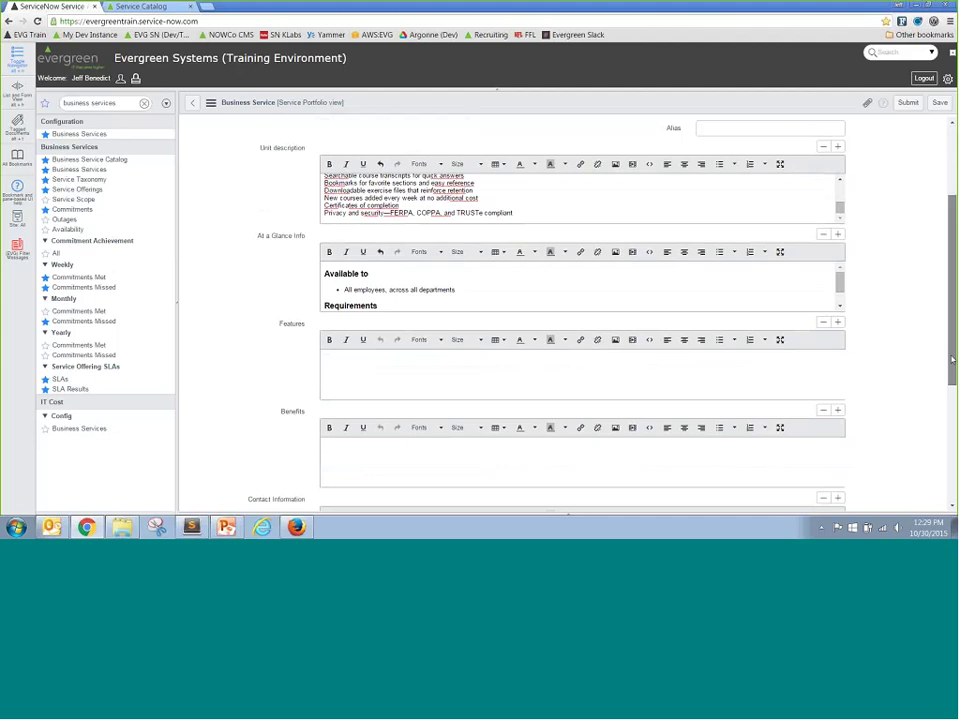
scroll(923, 381, down, 3)
scroll(953, 455, down, 4)
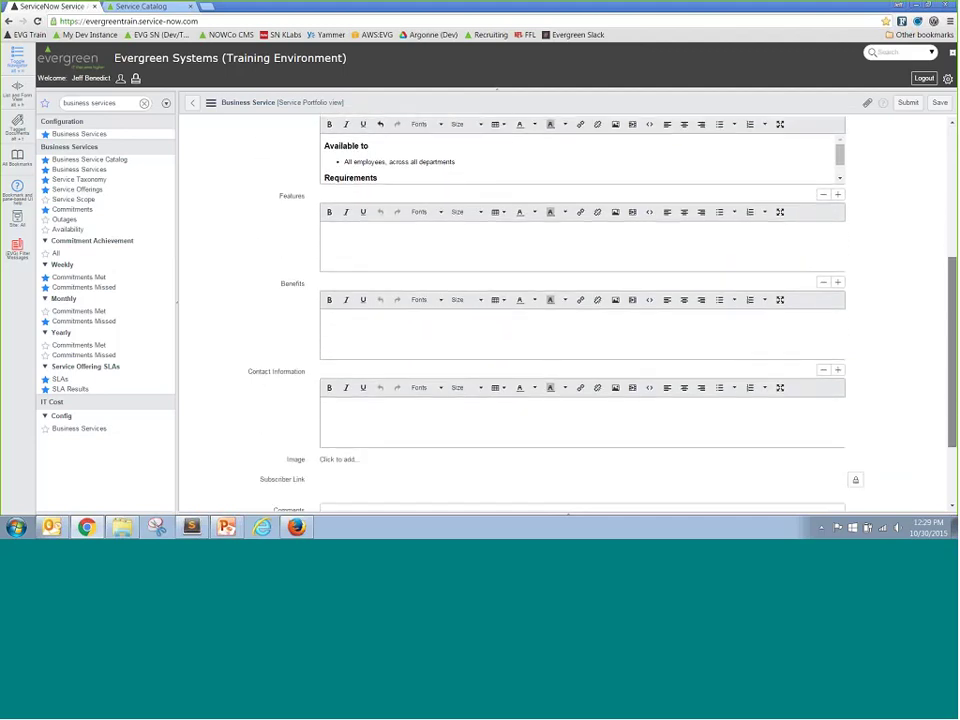
scroll(953, 455, down, 2)
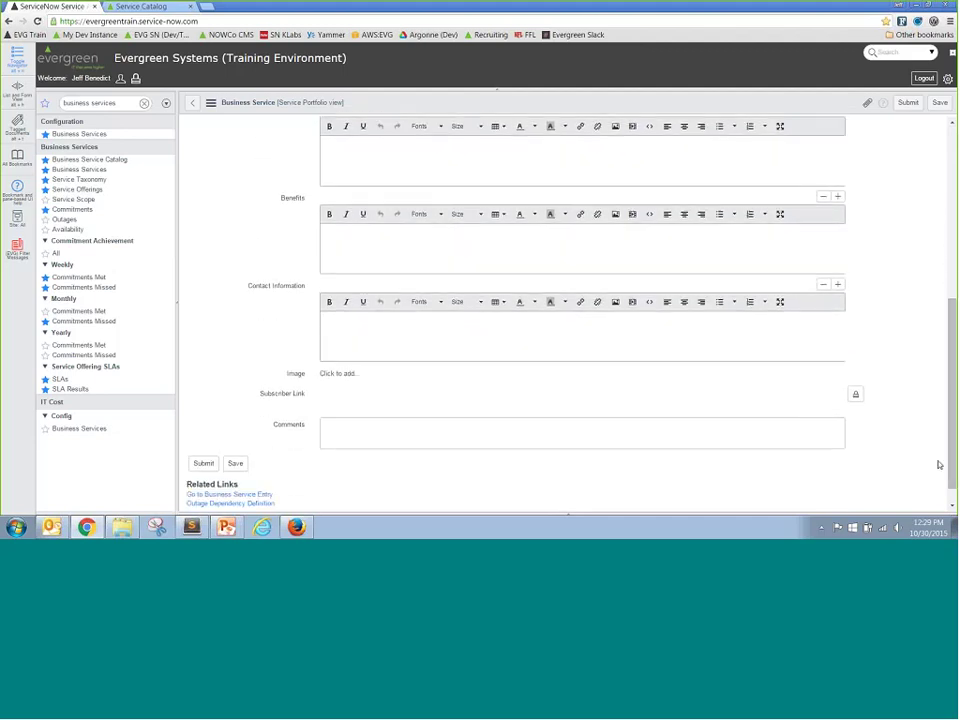
click(855, 394)
key(alt+Tab)
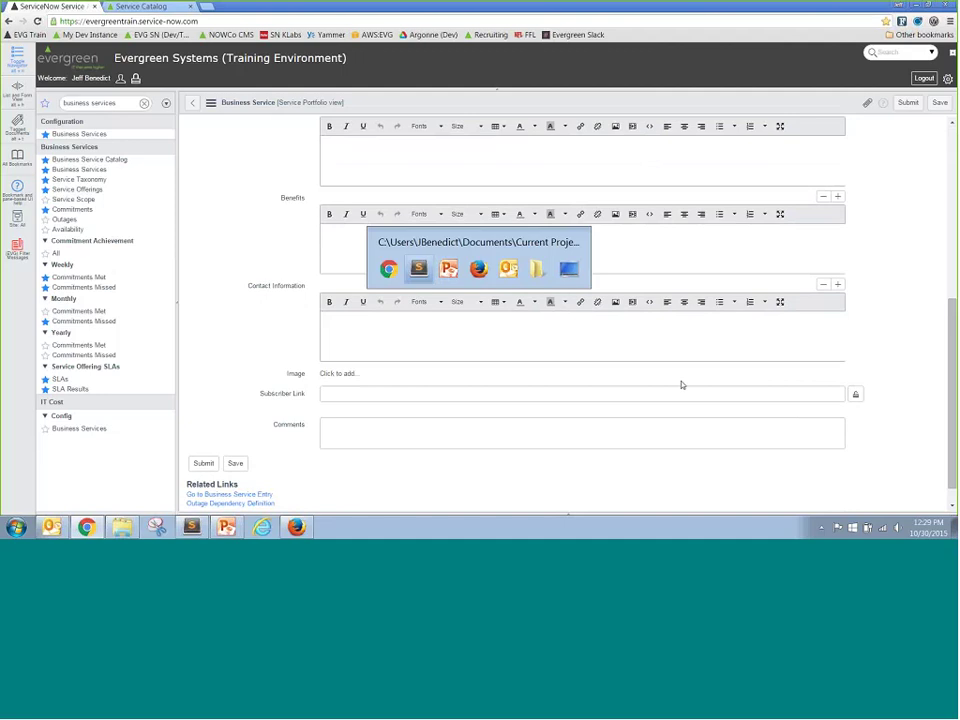
scroll(389, 331, down, 1)
click(252, 405)
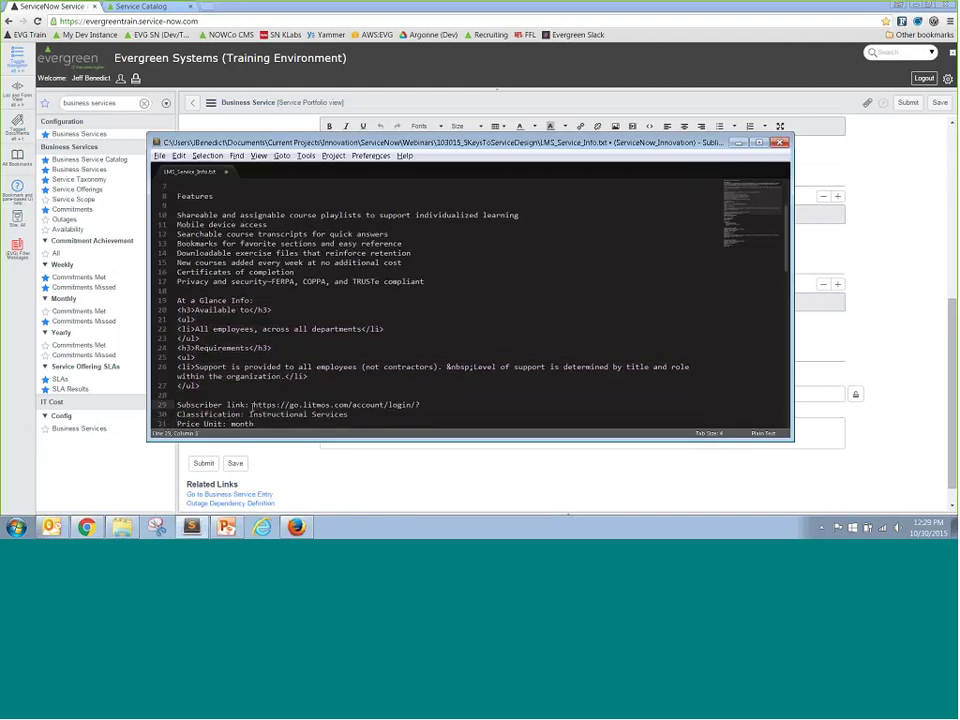
drag(252, 405, 420, 405)
key(ctrl+c)
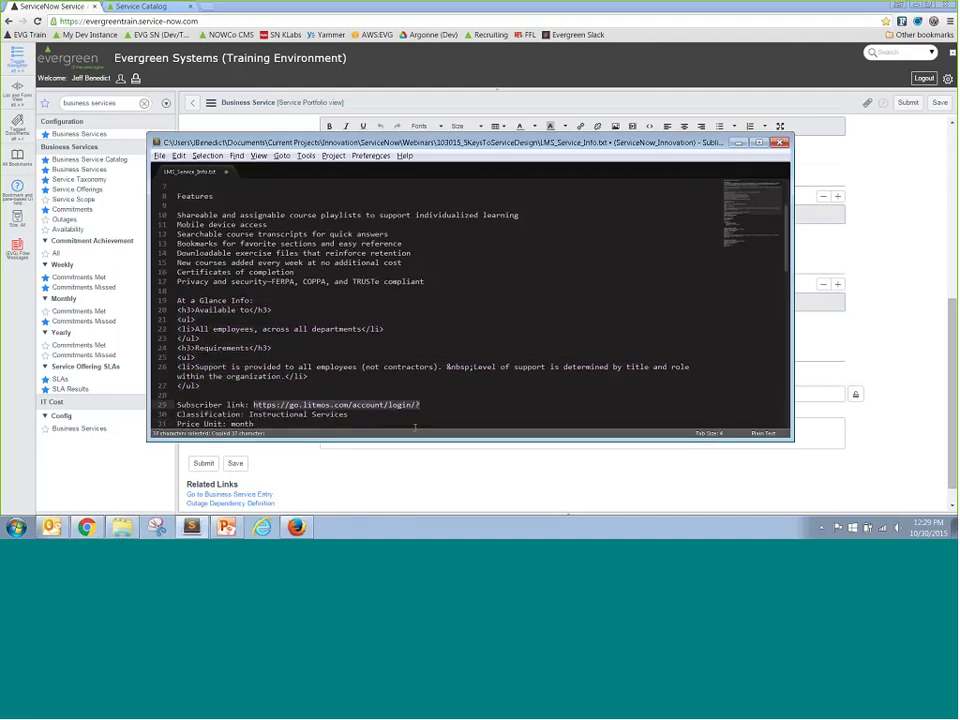
key(alt+Tab)
click(430, 393)
key(ctrl+v)
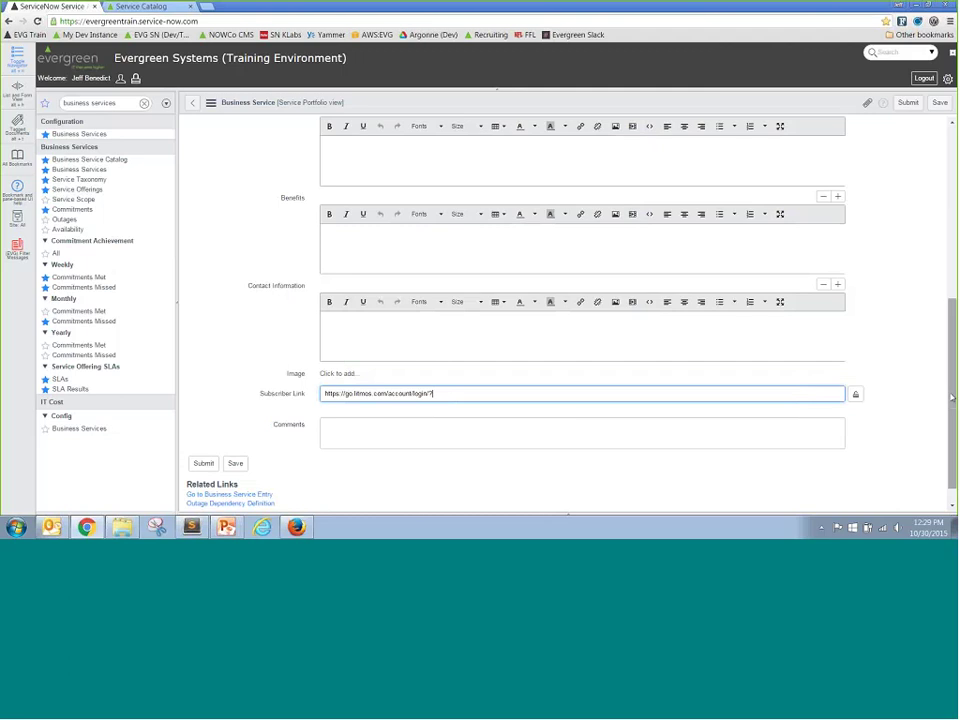
- Set the business service's alias to Litmos
drag(954, 398, 954, 242)
click(761, 242)
text(Lms)
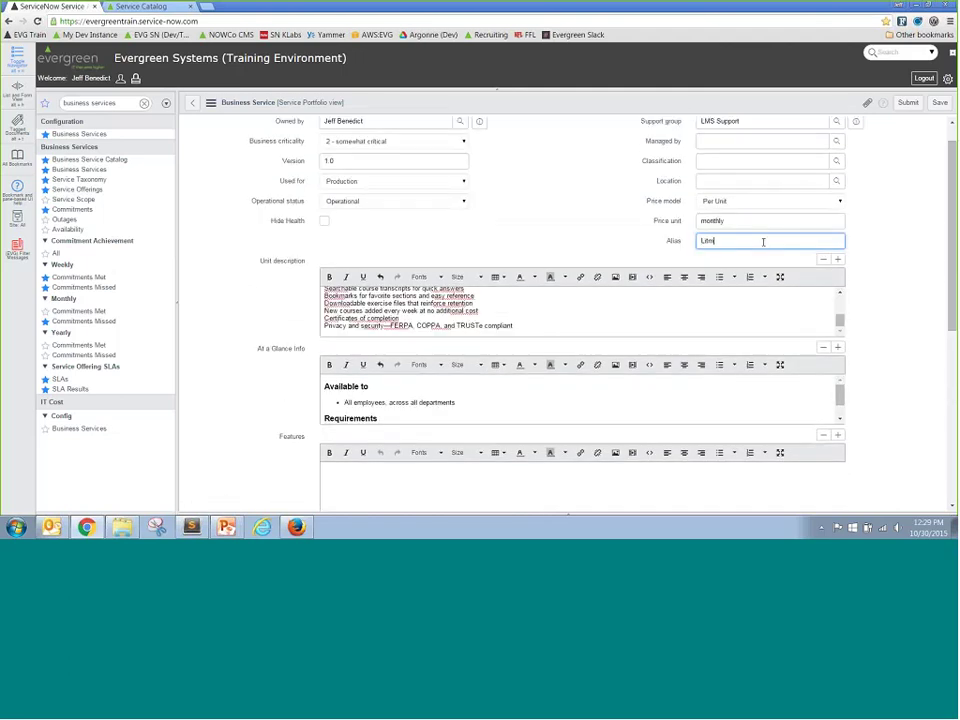
text(os)
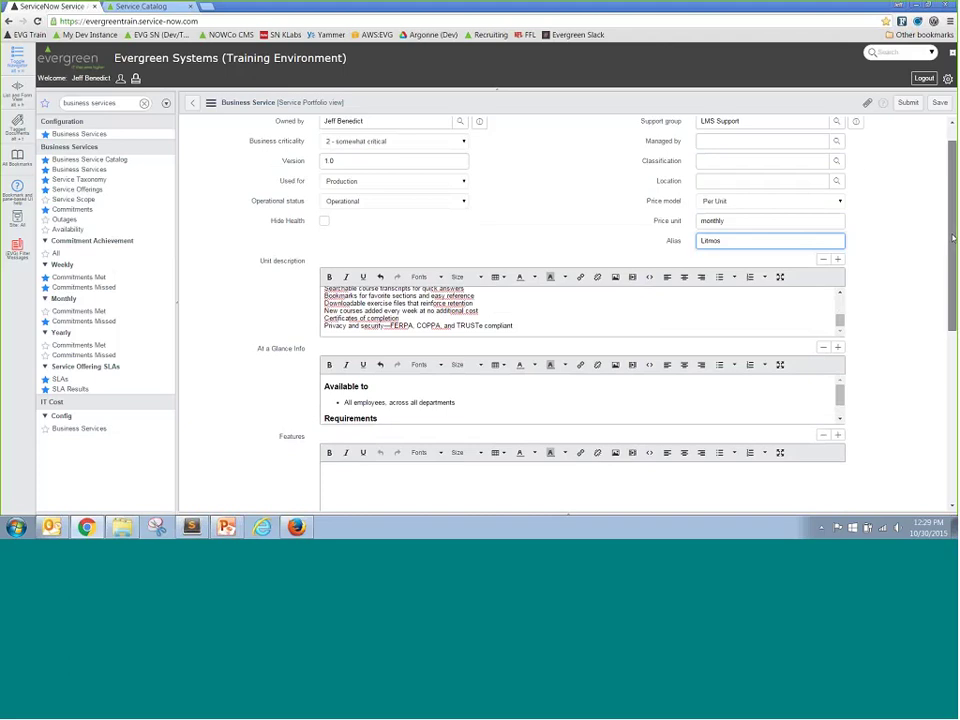
- Upload LitmosLogo.png as the business service's image
drag(954, 245, 950, 387)
click(338, 408)
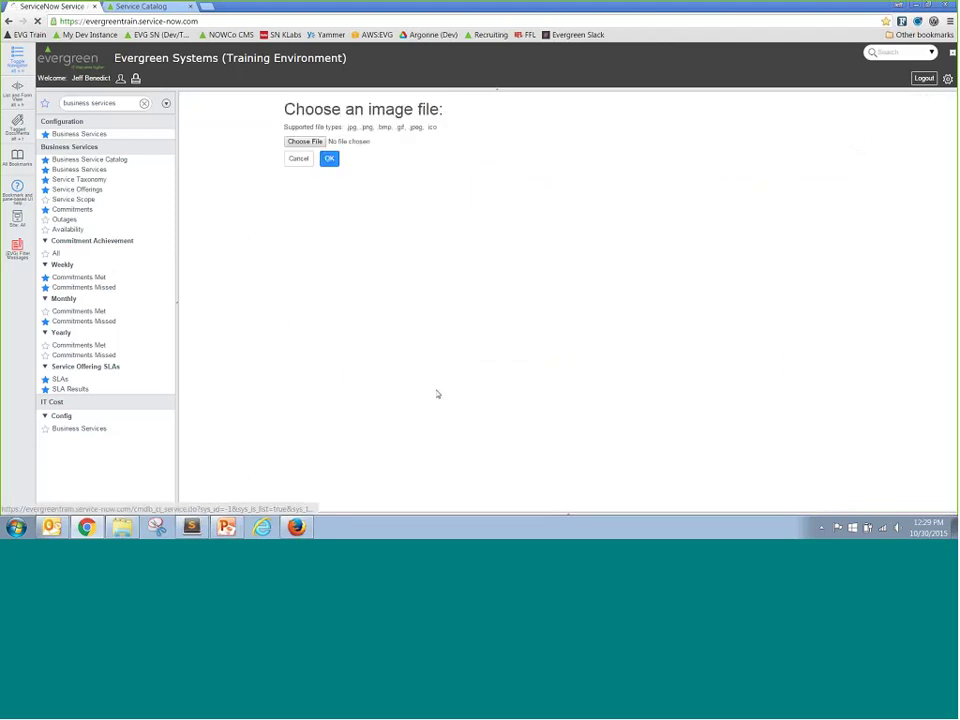
click(305, 141)
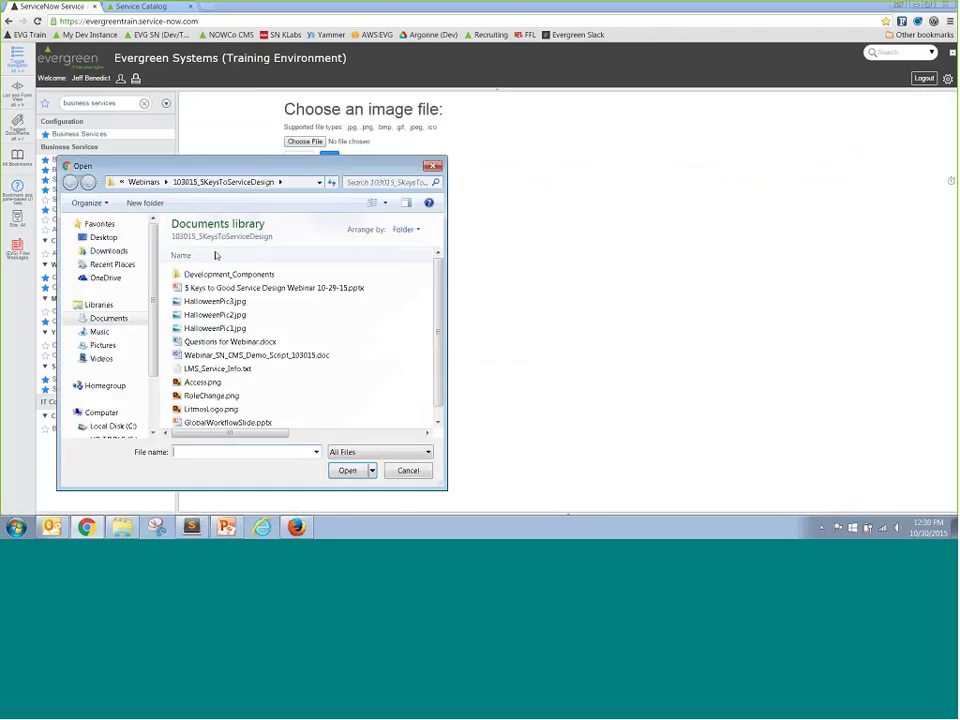
double_click(230, 409)
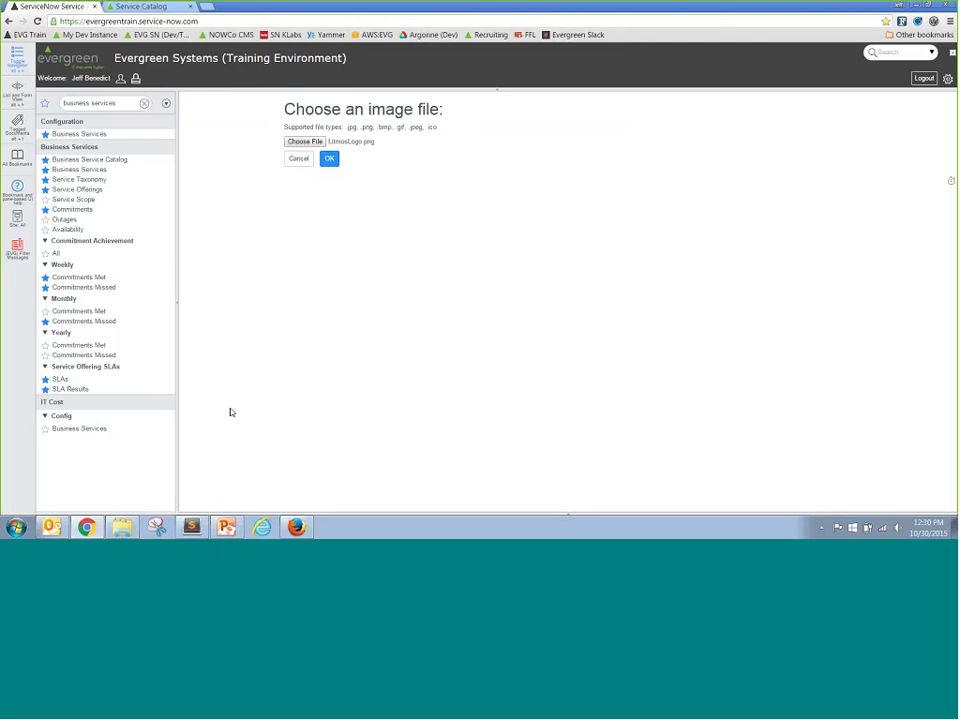
click(331, 159)
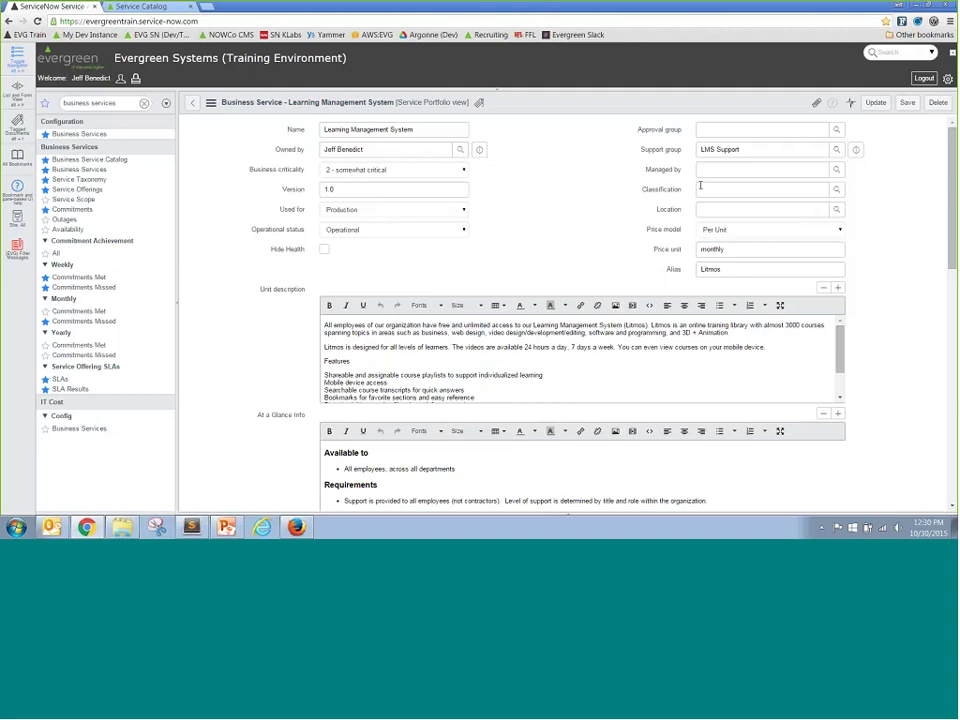
- Classify the business service under Business Applications > Instructional Services and save the record
click(836, 189)
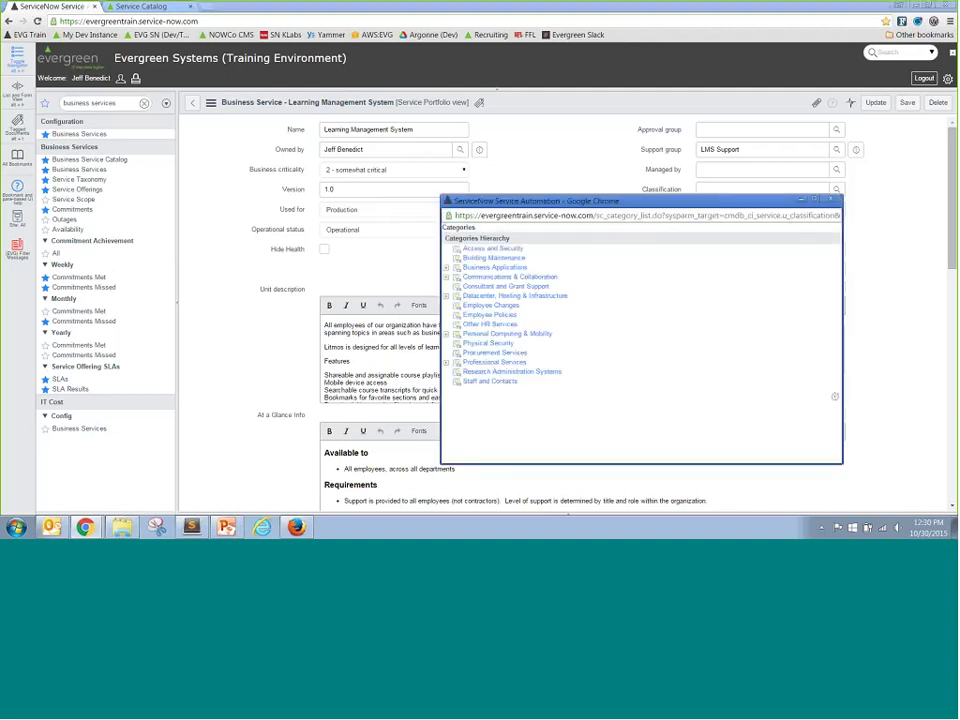
click(446, 267)
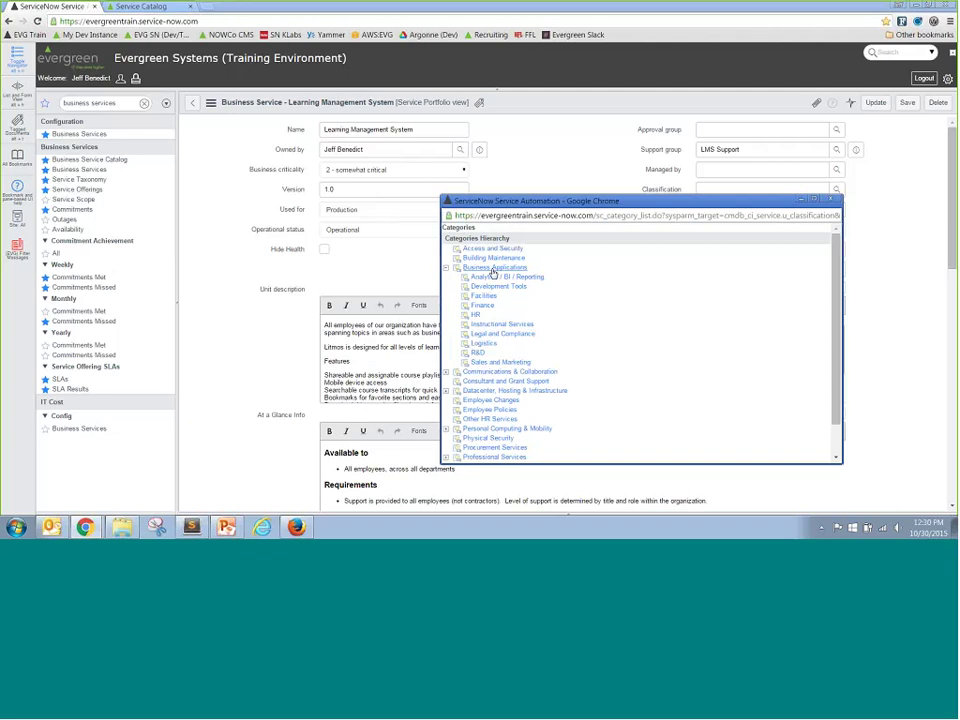
click(498, 324)
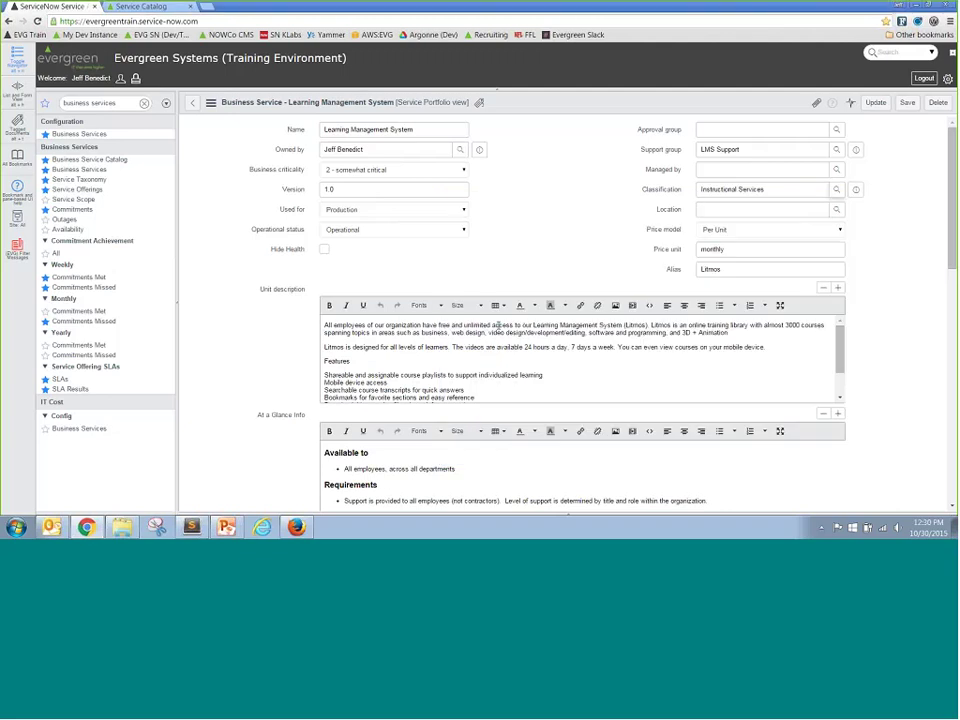
click(907, 102)
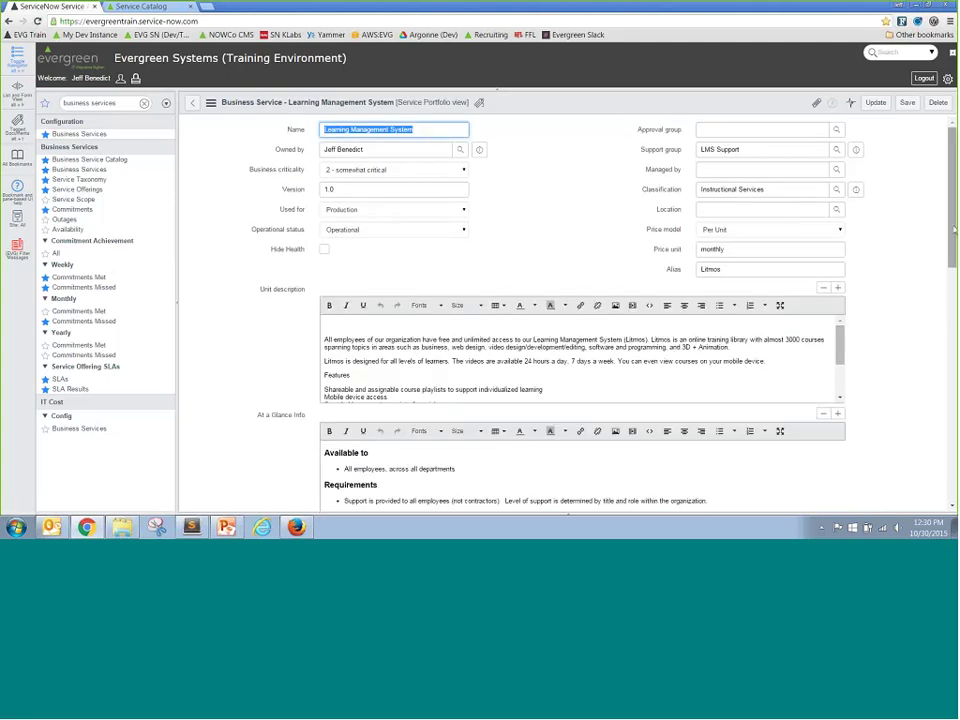
- Open the Learning Management System standard offering and add P1 Resolution 8hr 24x7 (90%) to its service commitments
drag(953, 230, 951, 433)
scroll(569, 333, down, 2)
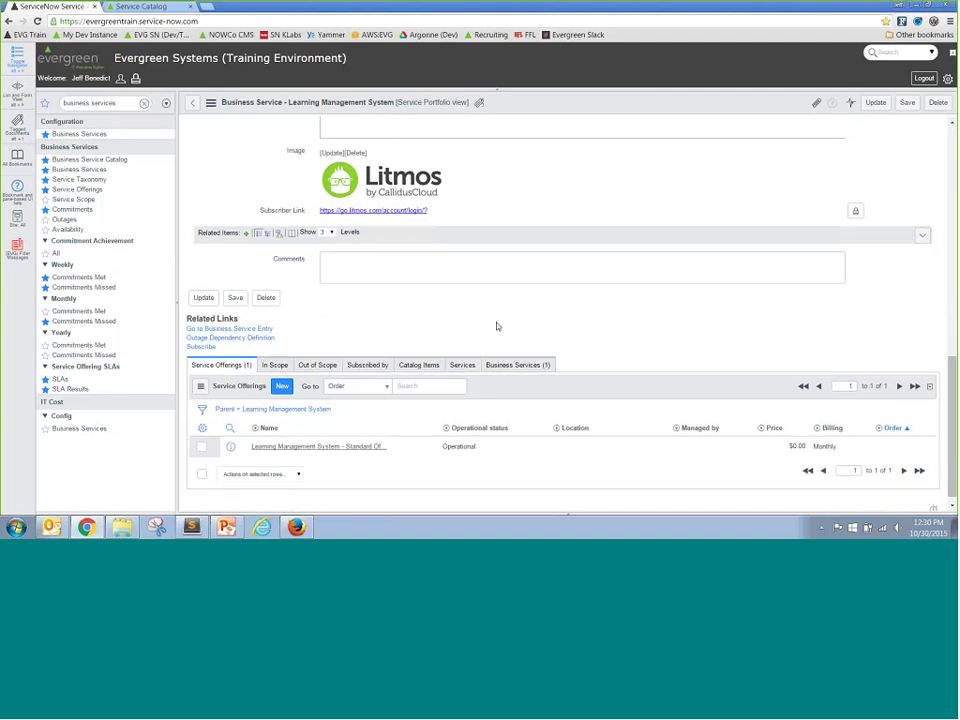
click(364, 452)
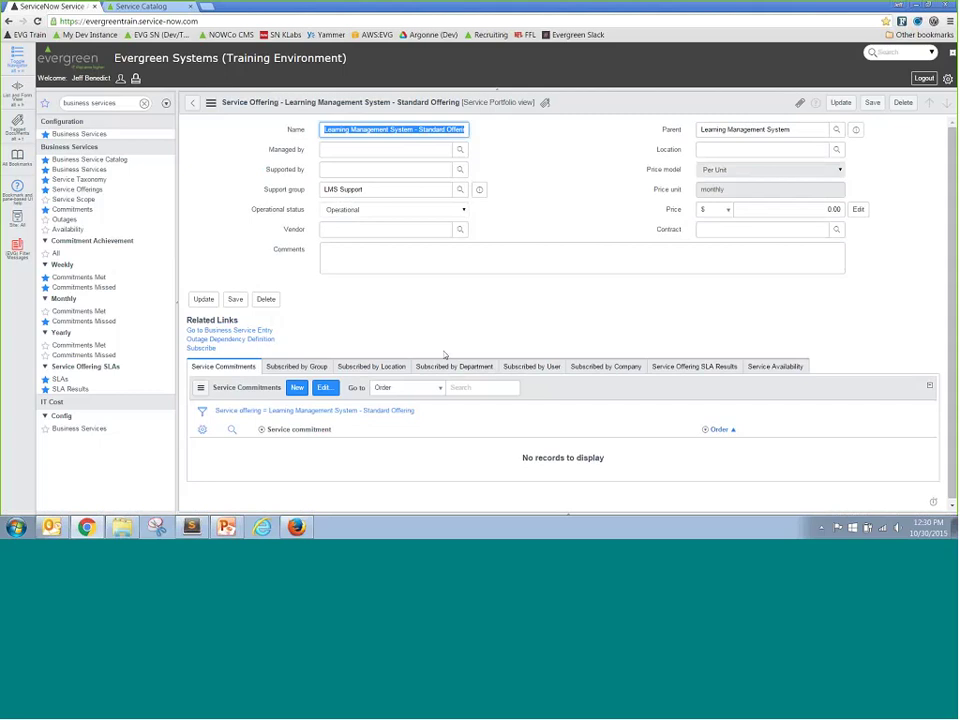
click(323, 390)
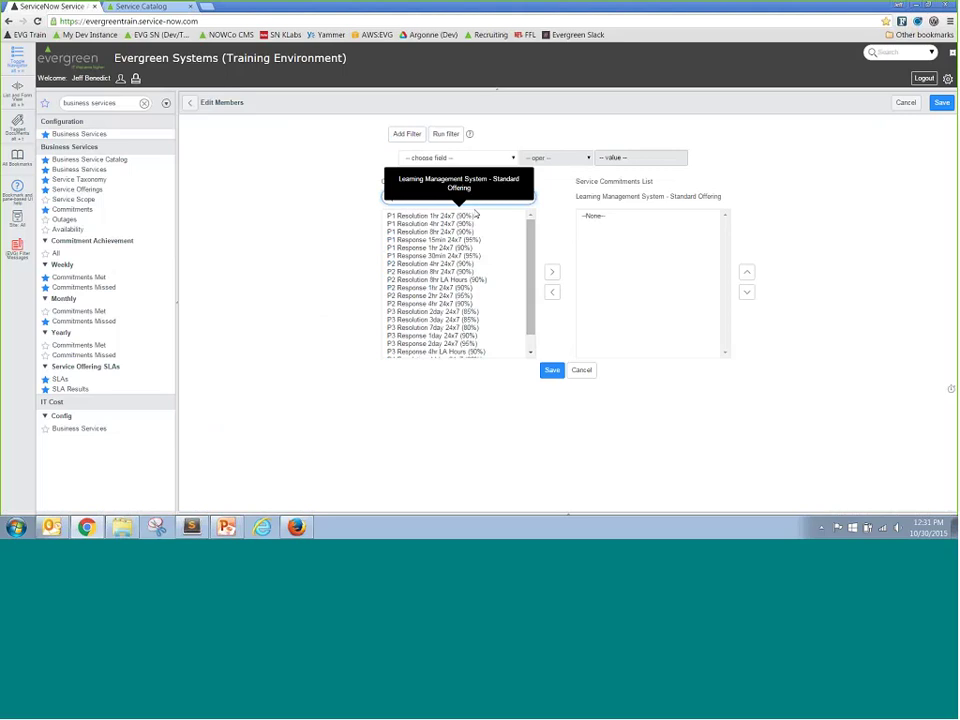
double_click(426, 231)
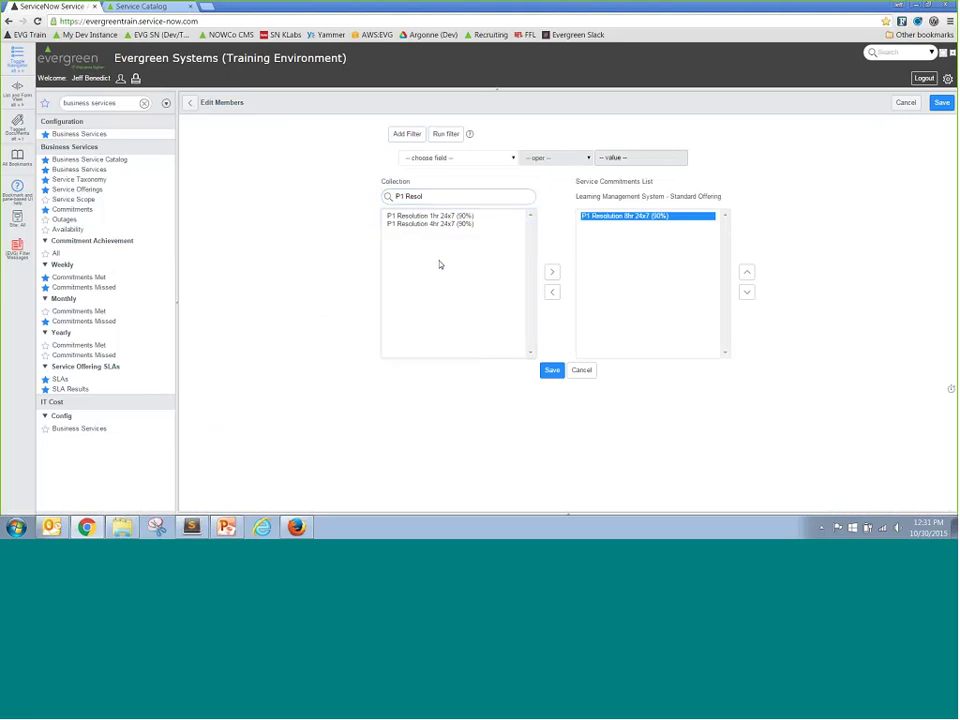
- Add the 99% Availability 24X7 and Access Requests (1 business day) commitments to the offering and save the list
drag(428, 197, 330, 206)
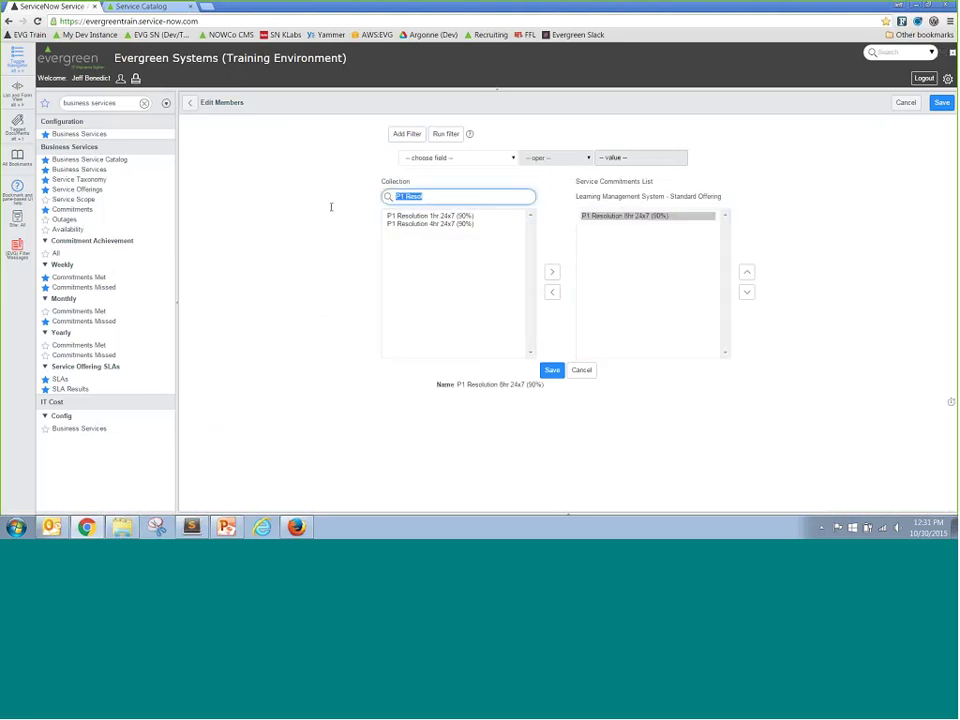
text(99%)
double_click(400, 216)
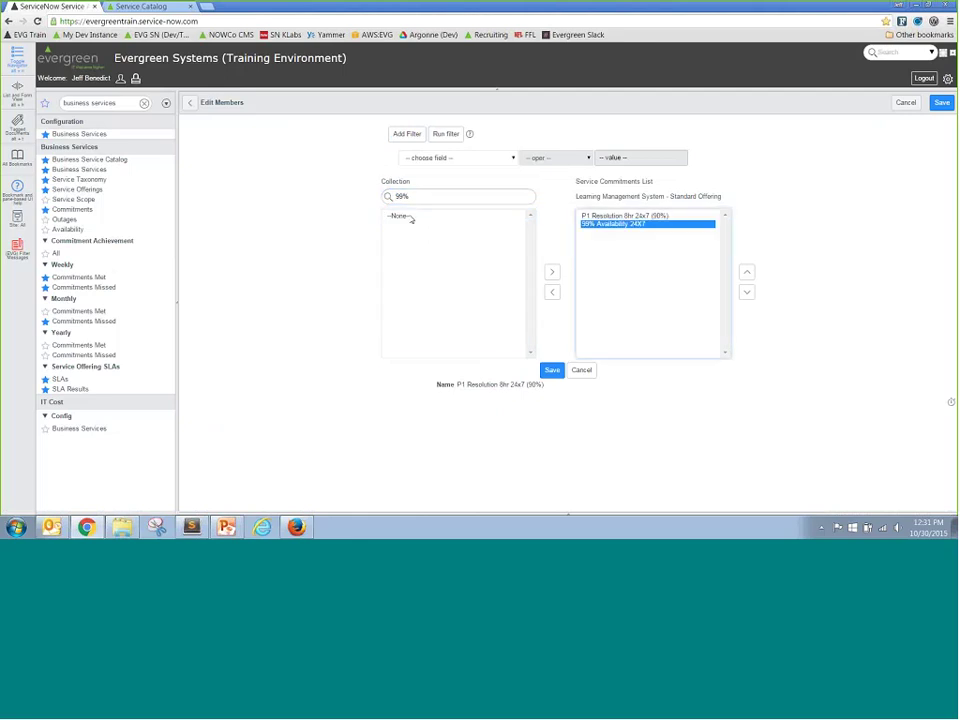
drag(425, 197, 388, 197)
text(Acces)
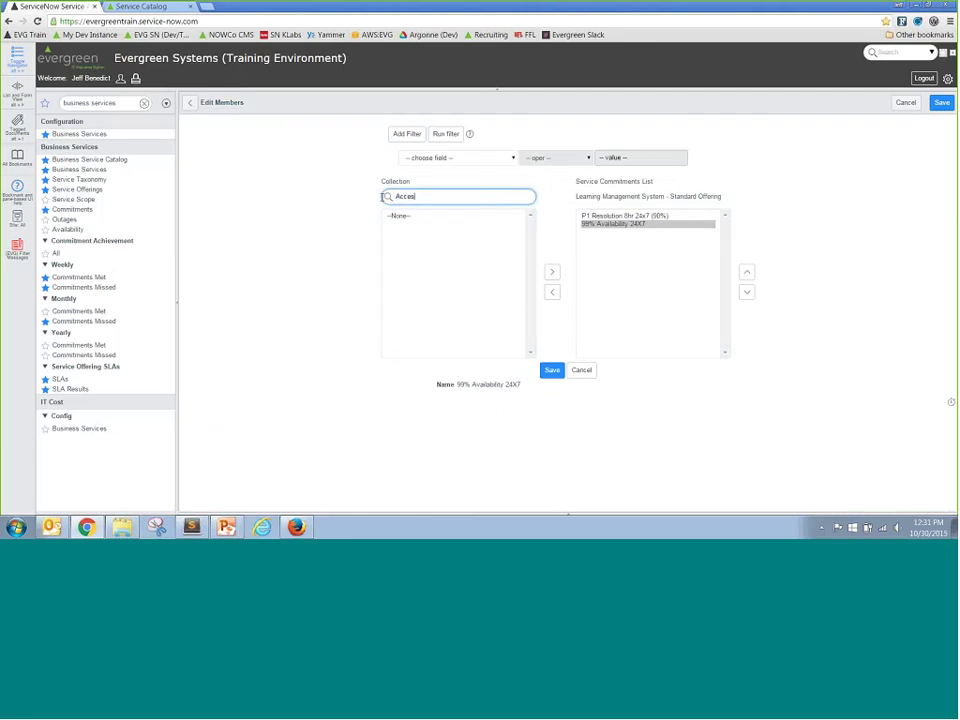
text(s)
click(448, 223)
double_click(448, 223)
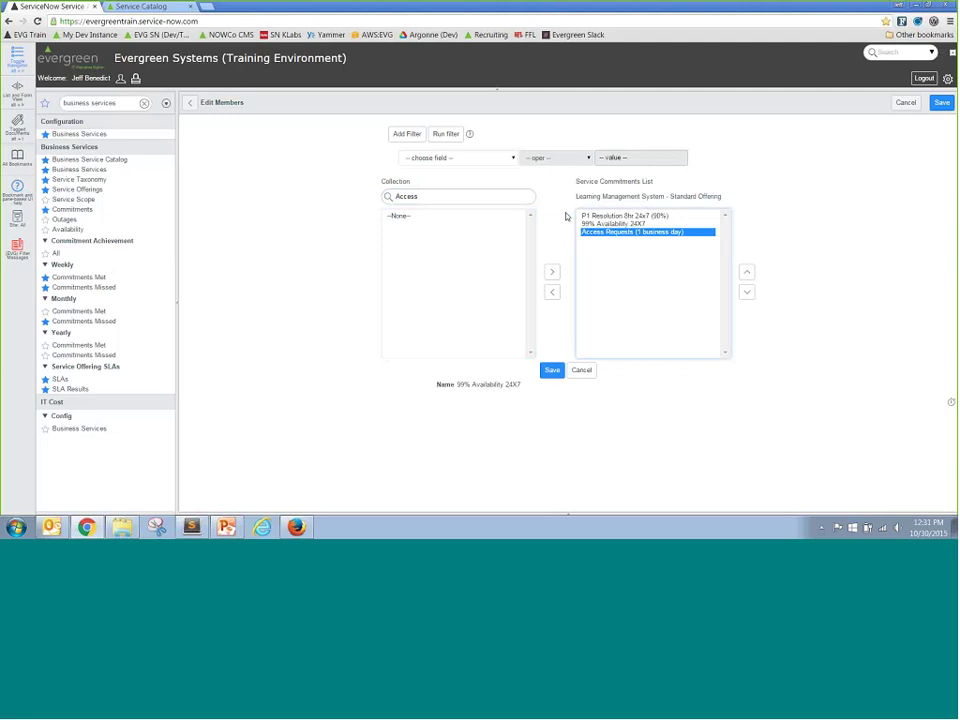
click(552, 370)
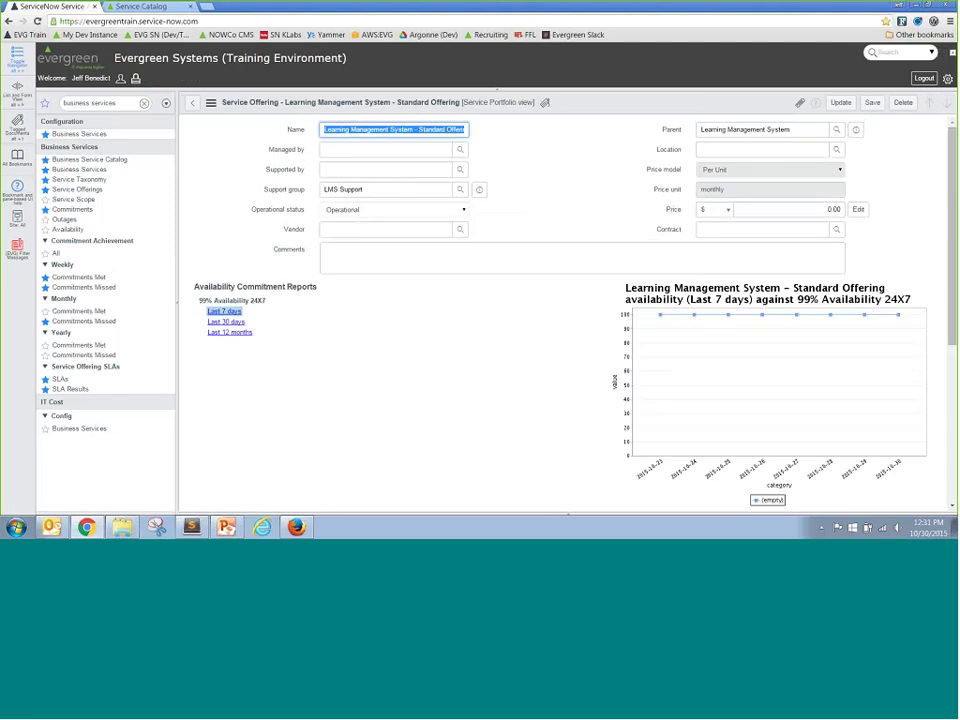
- Go to the offering's parent business service and open its CI relationship editor, leaving the form without saving
click(857, 130)
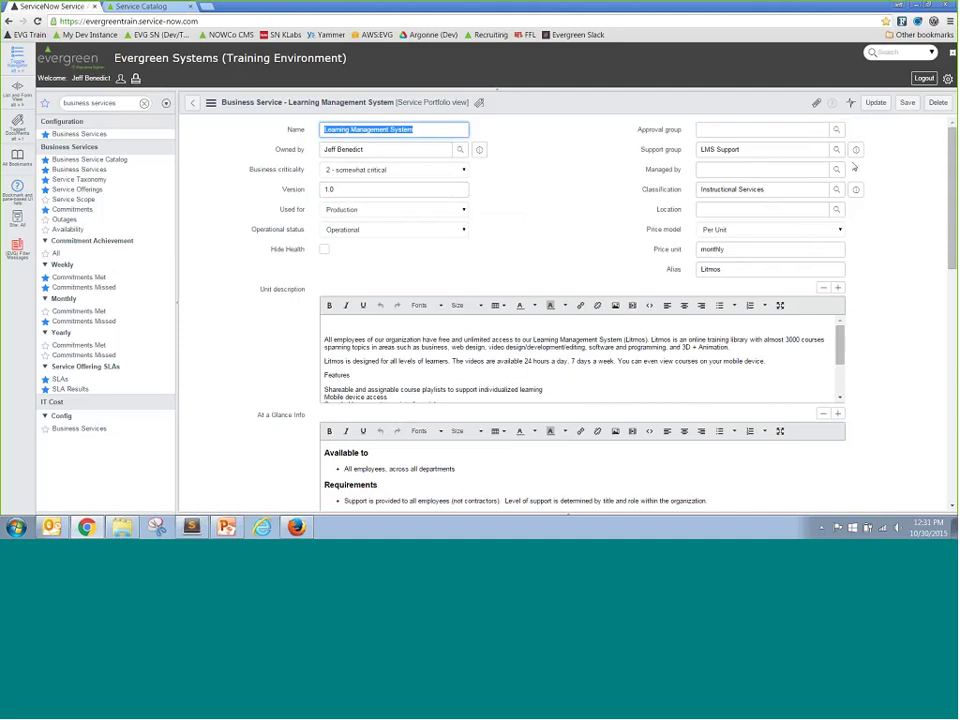
click(439, 318)
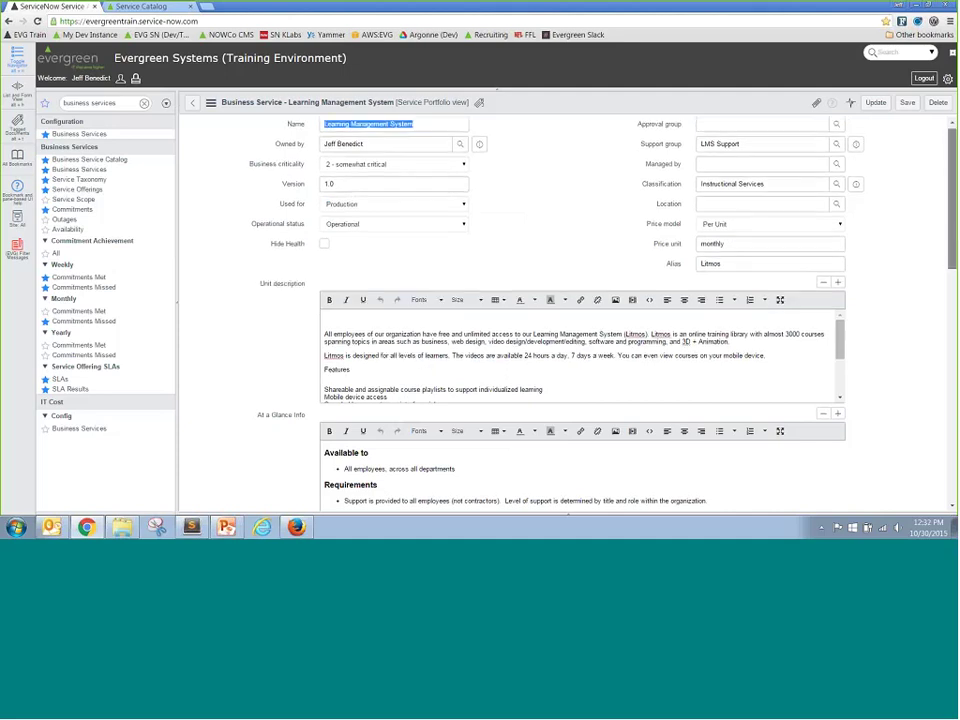
scroll(439, 329, down, 4)
scroll(384, 344, down, 3)
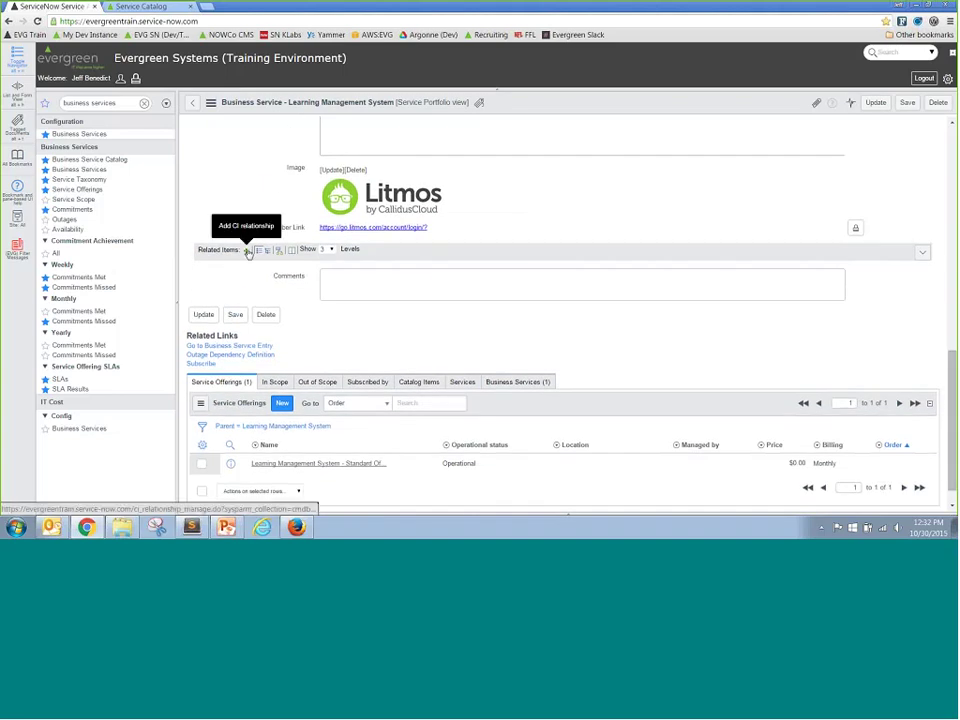
click(248, 252)
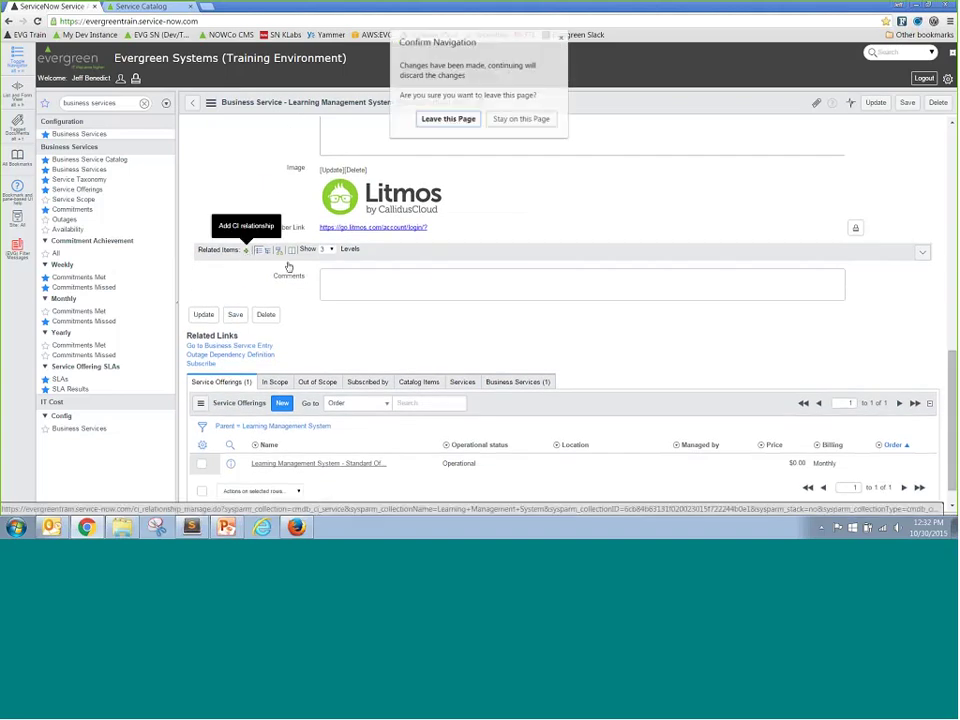
click(448, 119)
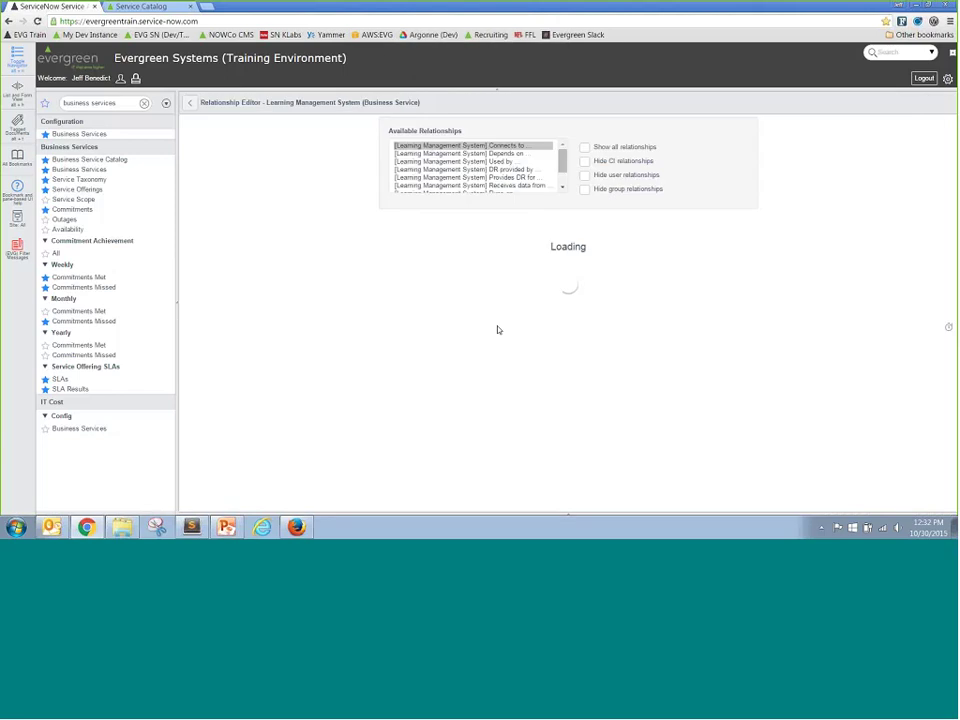
- Add a Depends on relationship from Learning Management System to Identity Management and save it
click(500, 153)
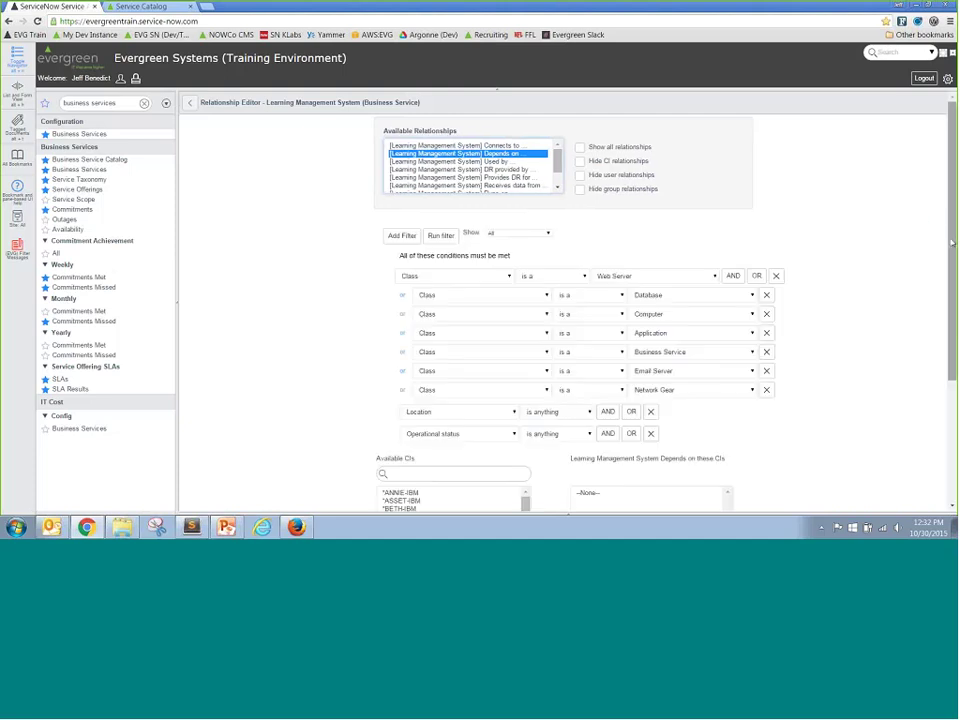
drag(952, 250, 952, 348)
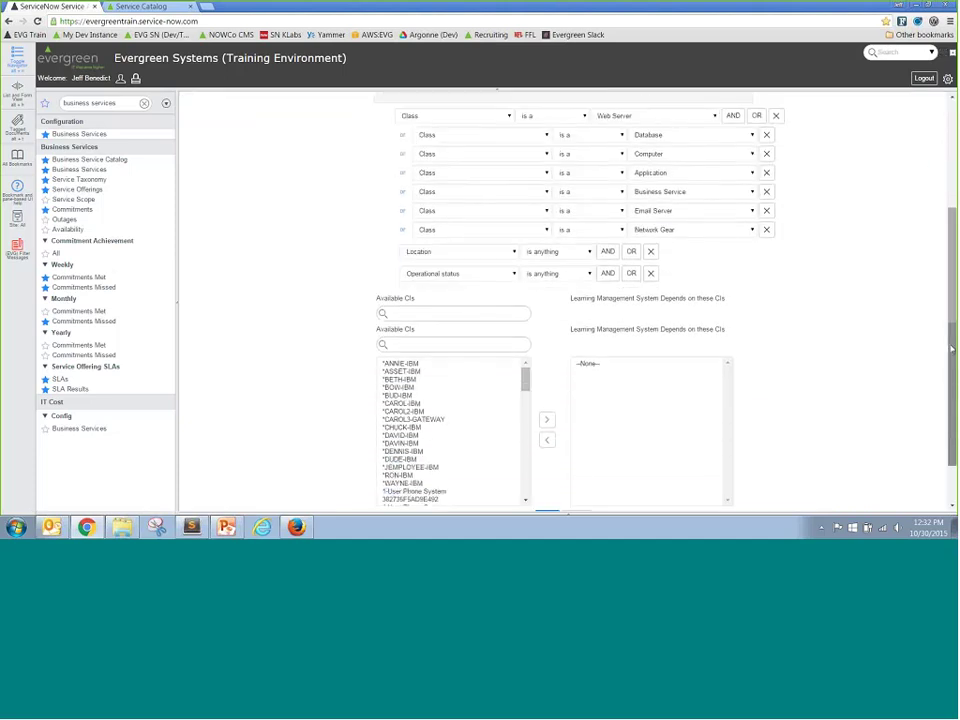
click(476, 310)
text(identi)
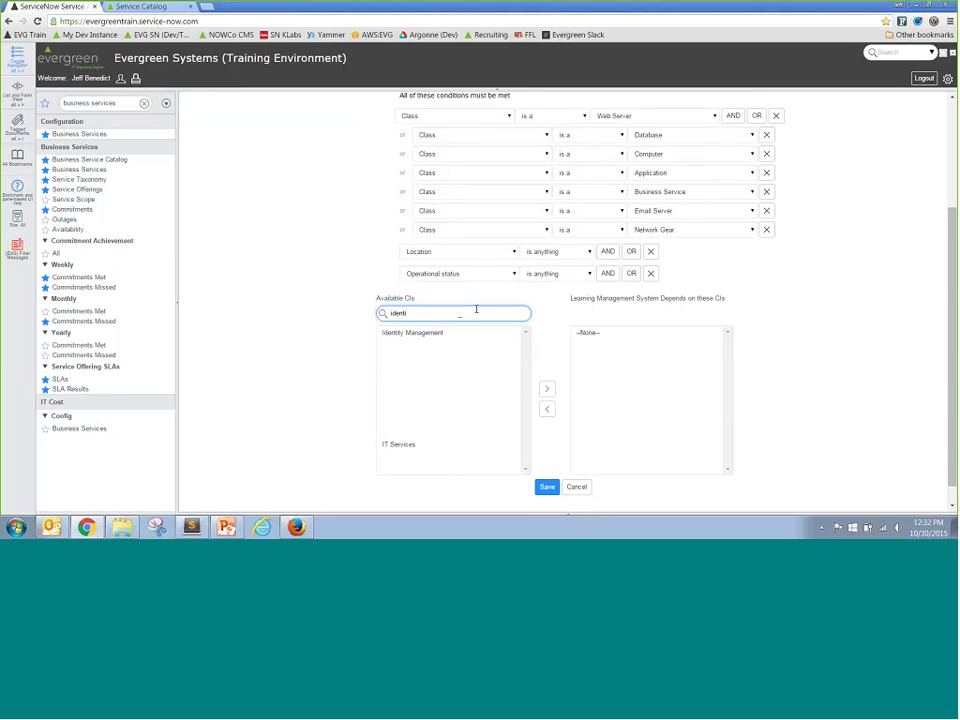
double_click(426, 334)
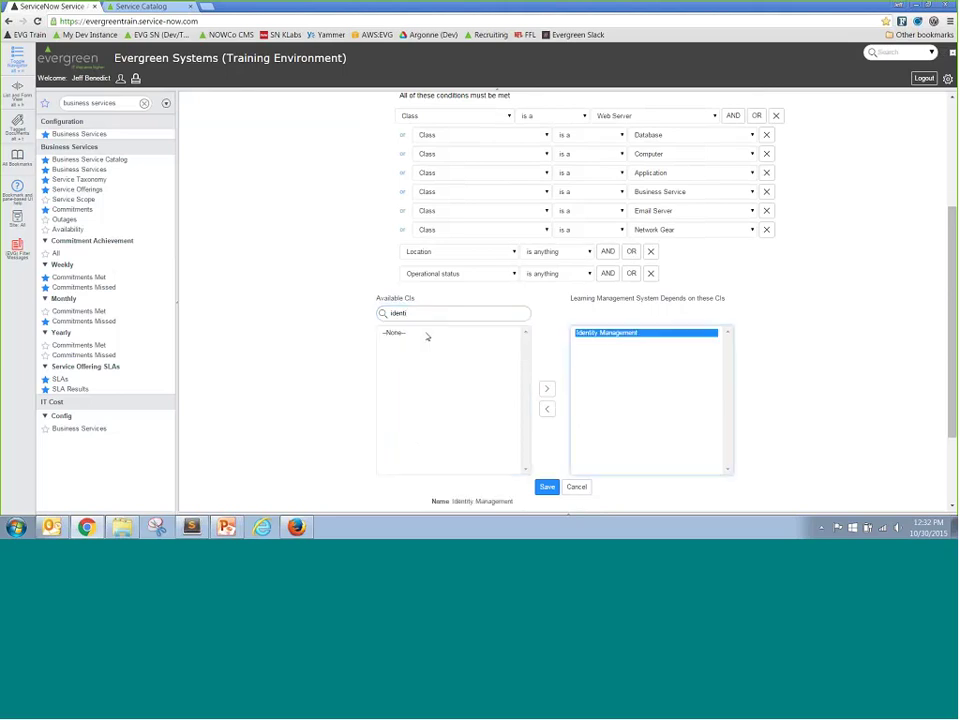
click(548, 488)
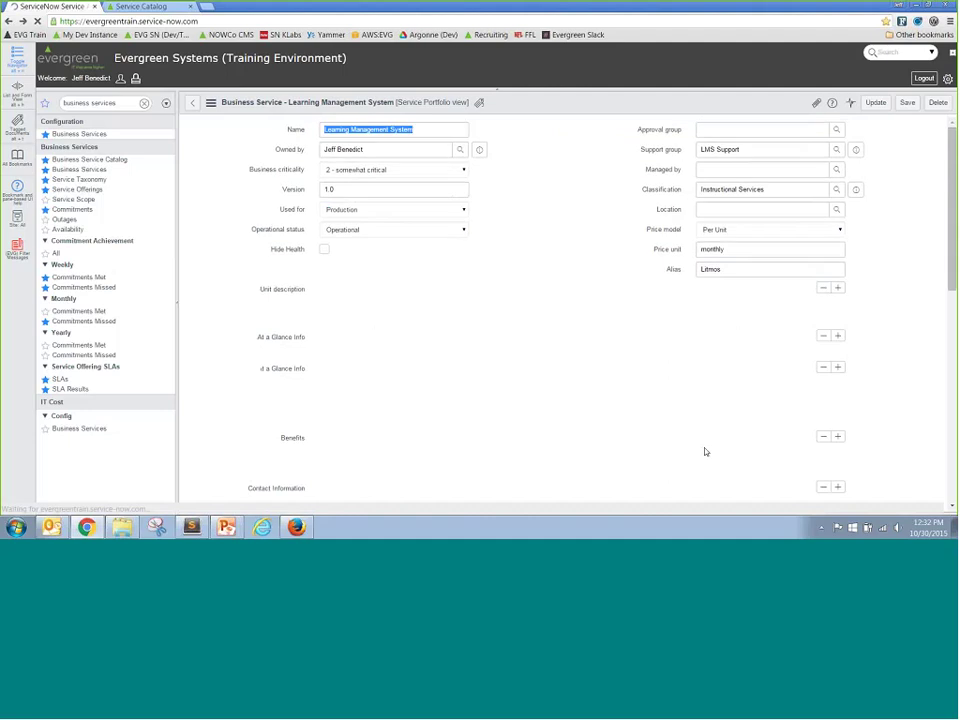
- Examine the dependency map of the Learning Management System's related items, then return to the business service record
scroll(705, 452, down, 6)
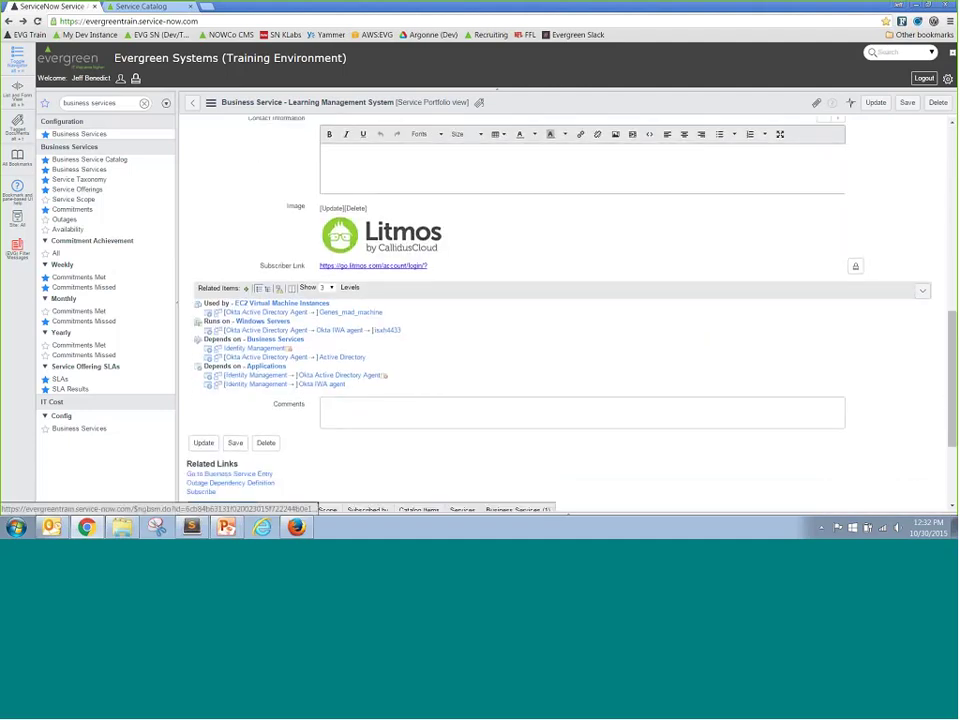
click(279, 289)
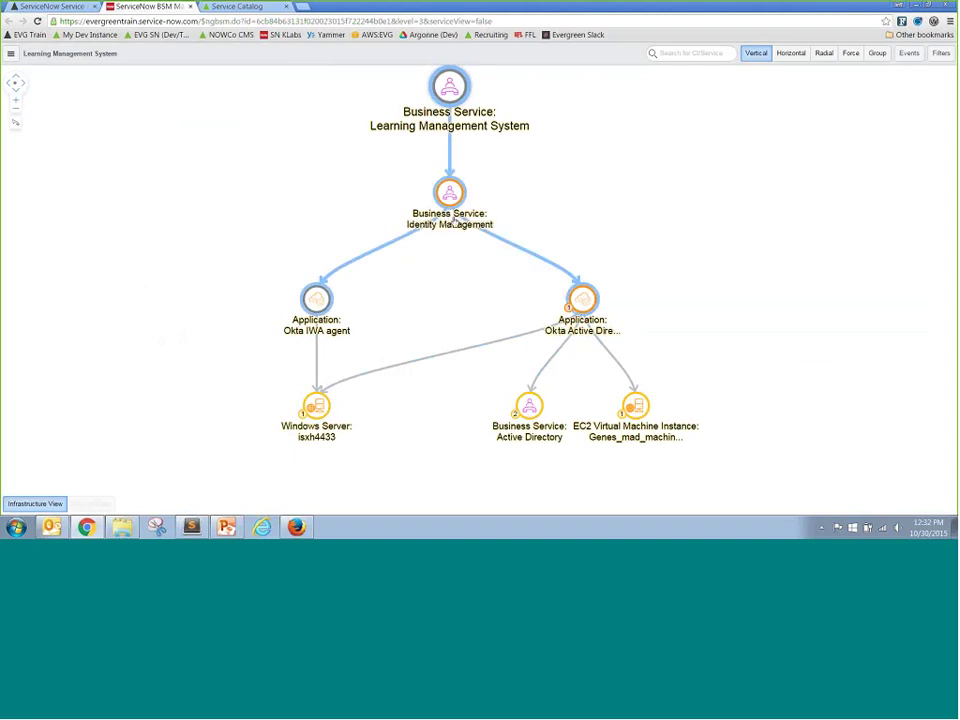
click(82, 14)
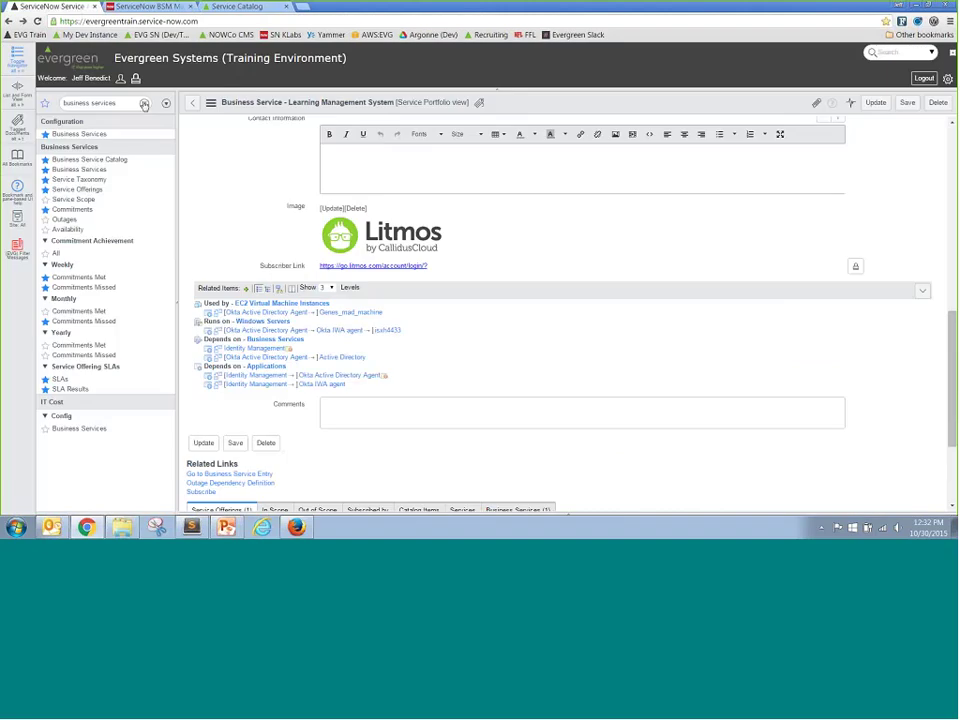
- List the sc_cat_item catalog items and open Request Access to Concur
click(144, 103)
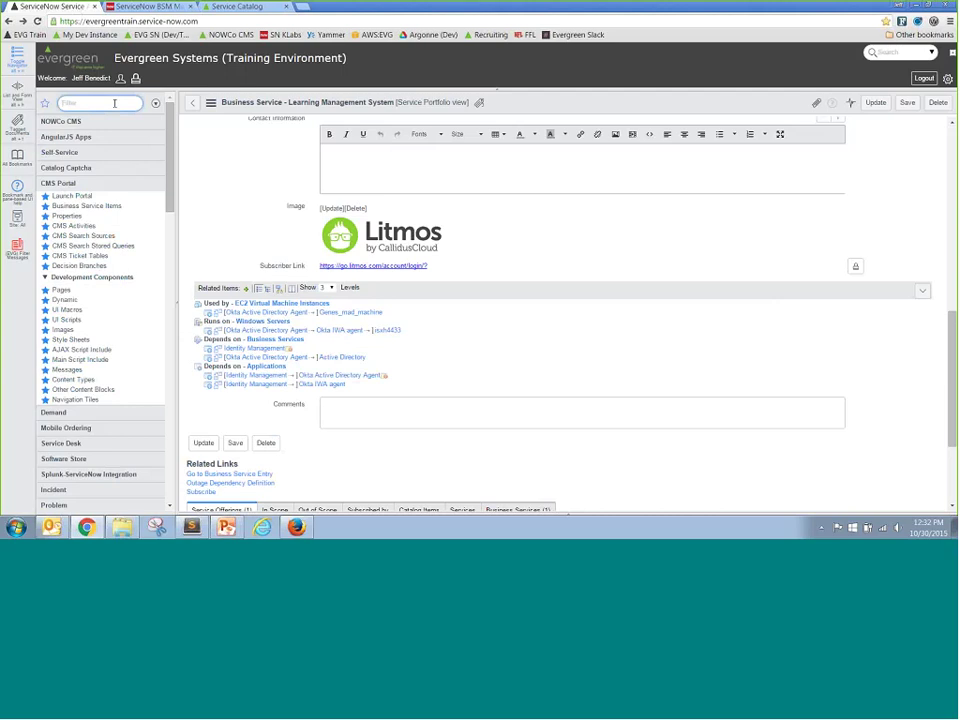
text(sc_cat_item.list)
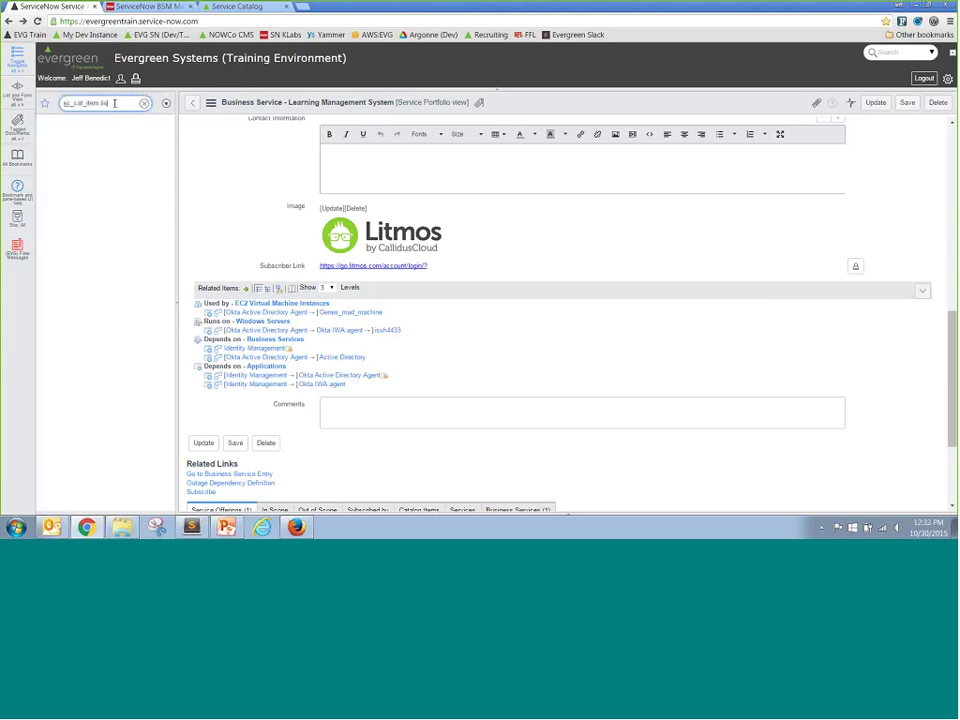
key(Return)
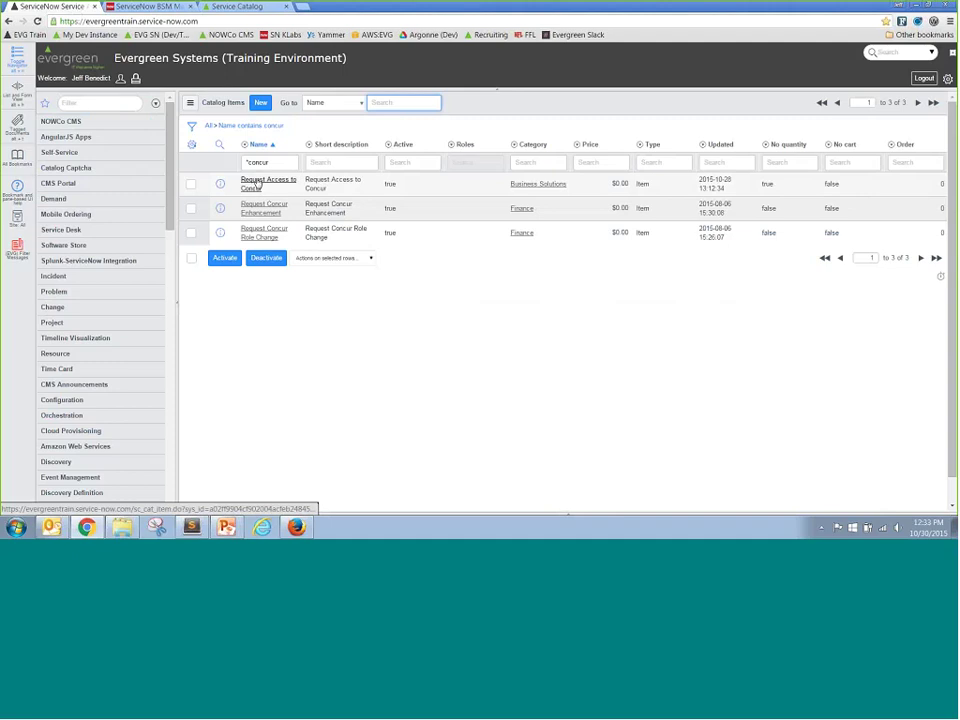
click(256, 182)
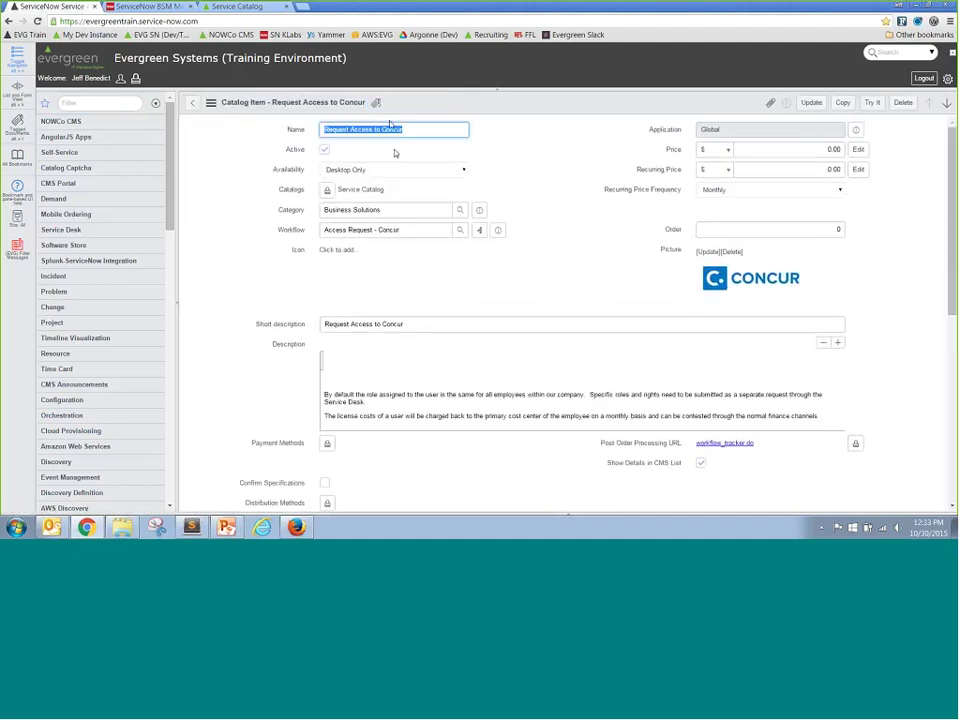
- Rename the catalog item to Request Access to Litmos and set its workflow to Access Request - LMS
click(378, 129)
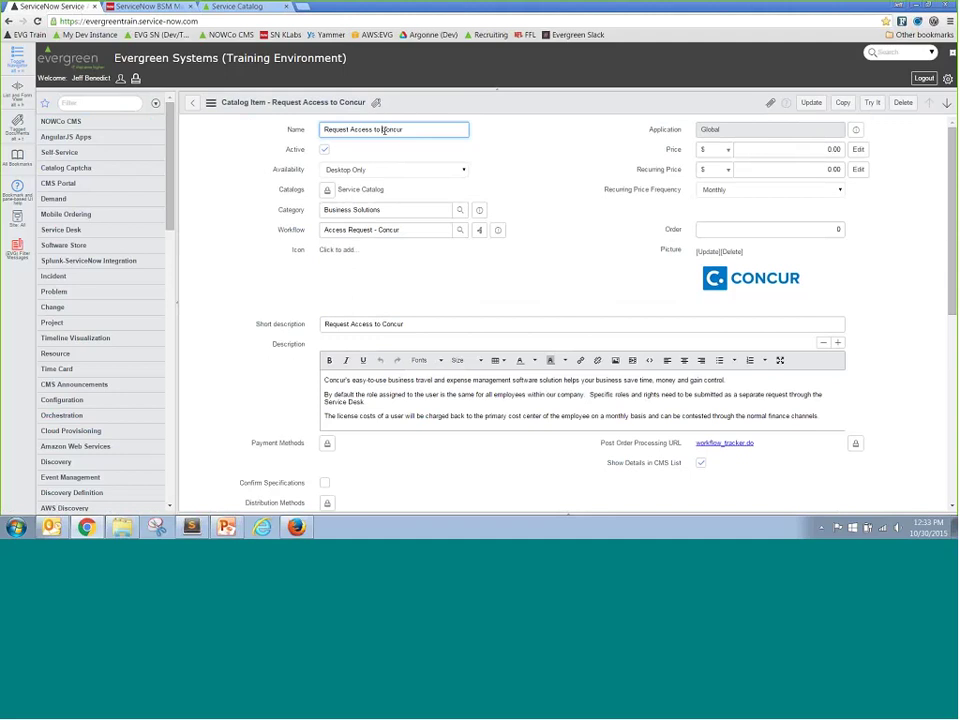
key(shift+End)
text(Litmos)
double_click(379, 230)
text(LMS)
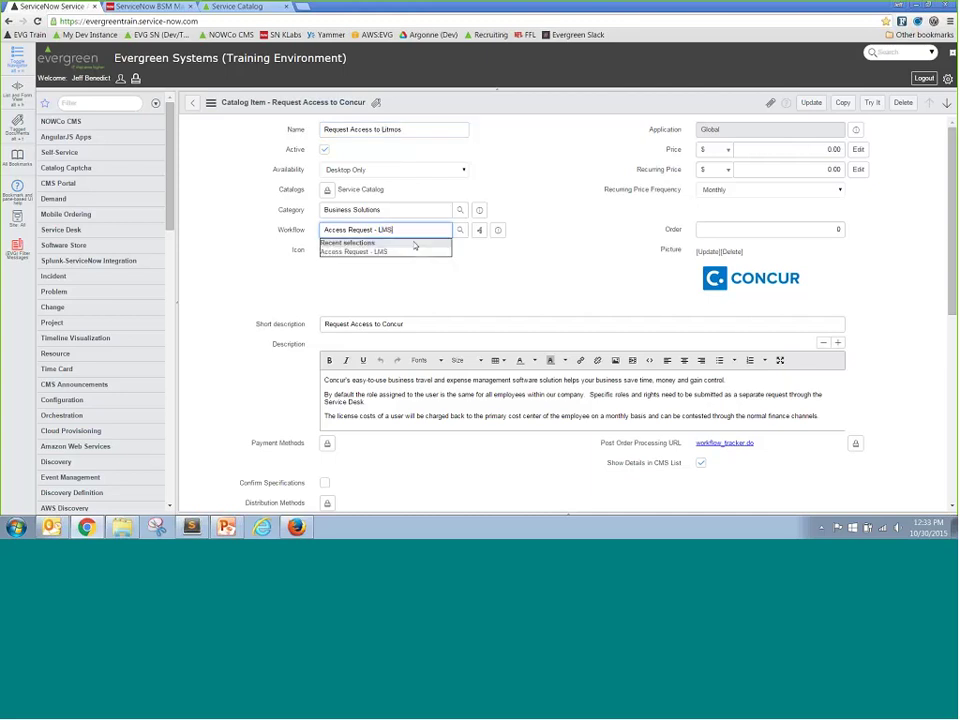
click(402, 251)
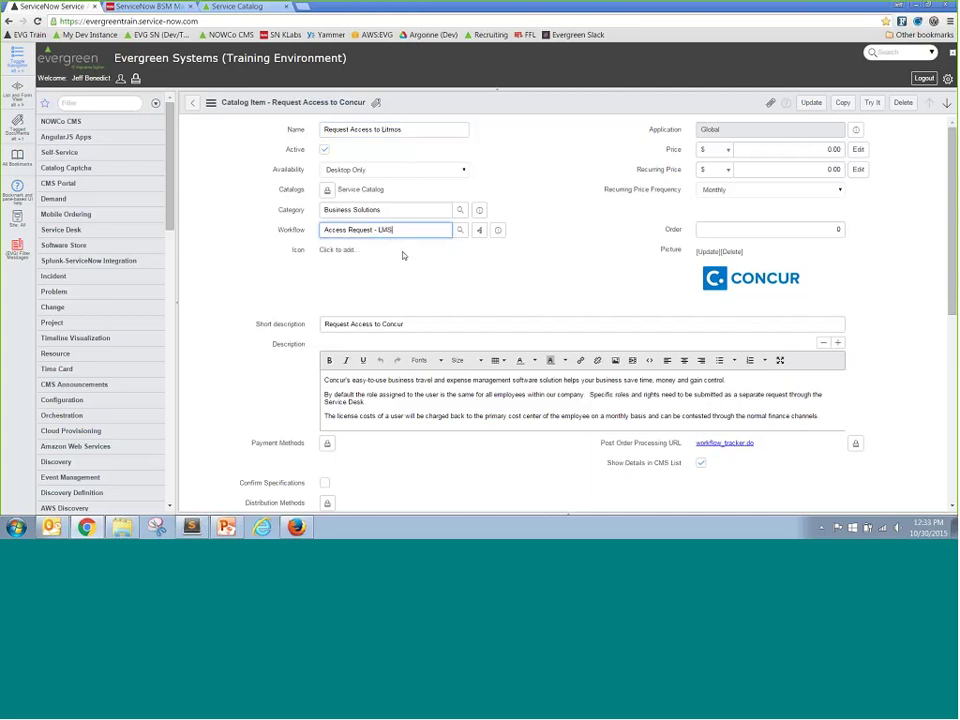
- Replace the short description with the item's name, Request Access to Litmos
triple_click(425, 136)
key(ctrl+c)
triple_click(363, 324)
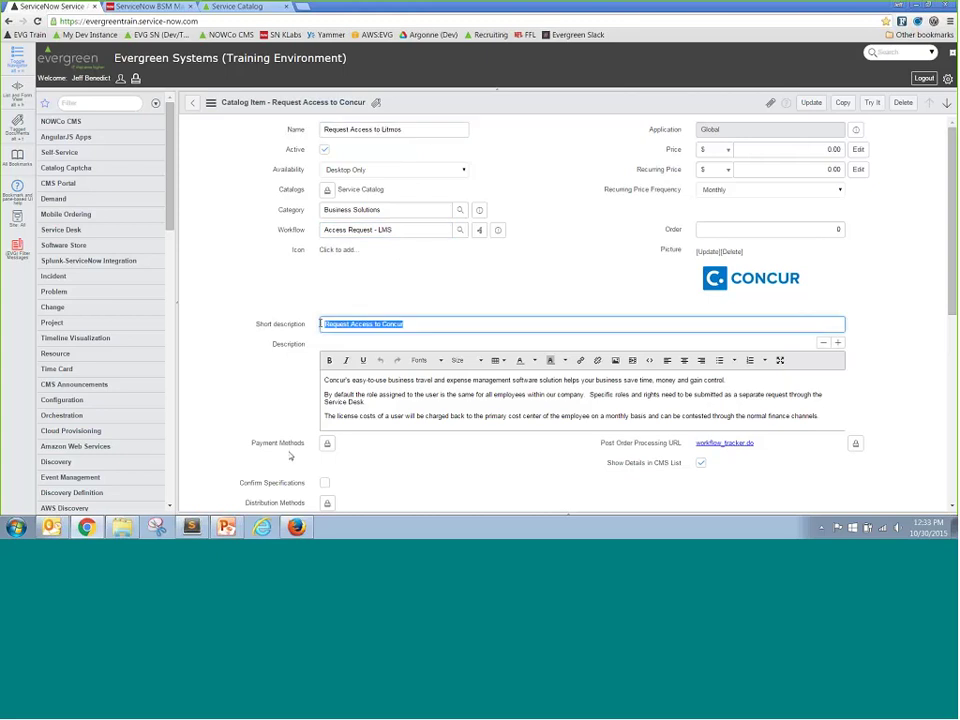
key(ctrl+v)
- Replace the item's description with the Catalog Item #1 description text copied from LMS_Service_Info.txt in Sublime Text
key(alt+Tab)
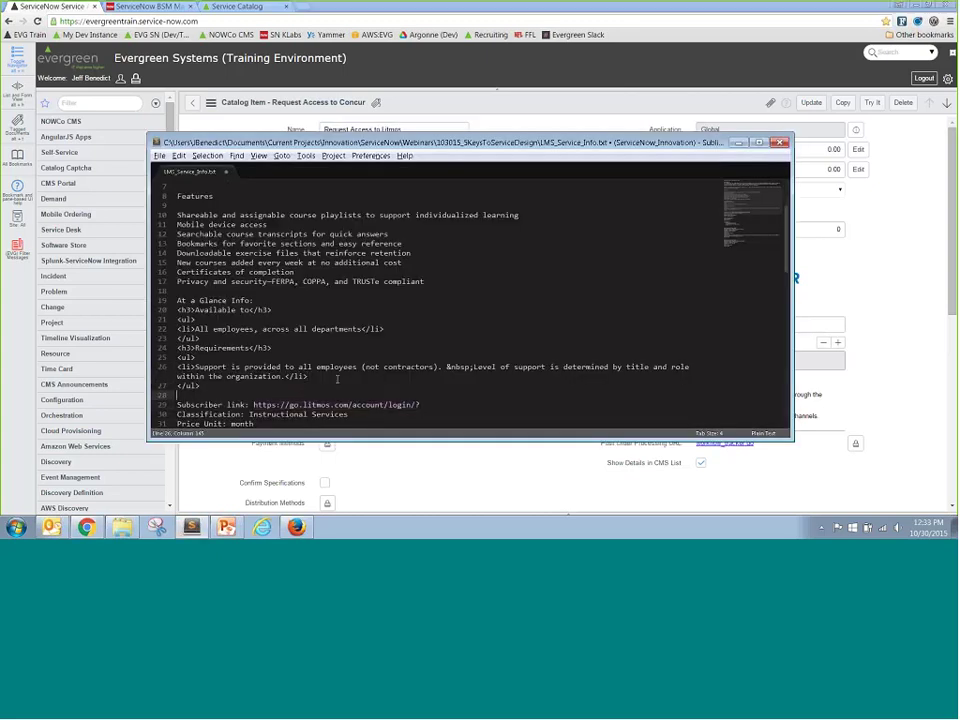
key(Down)
key(Down)
key(Down)
key(Down)
key(Down)
key(Down)
key(Down)
key(Down)
key(Down)
key(Down)
key(Down)
key(Down)
key(Down)
key(Down)
key(Down)
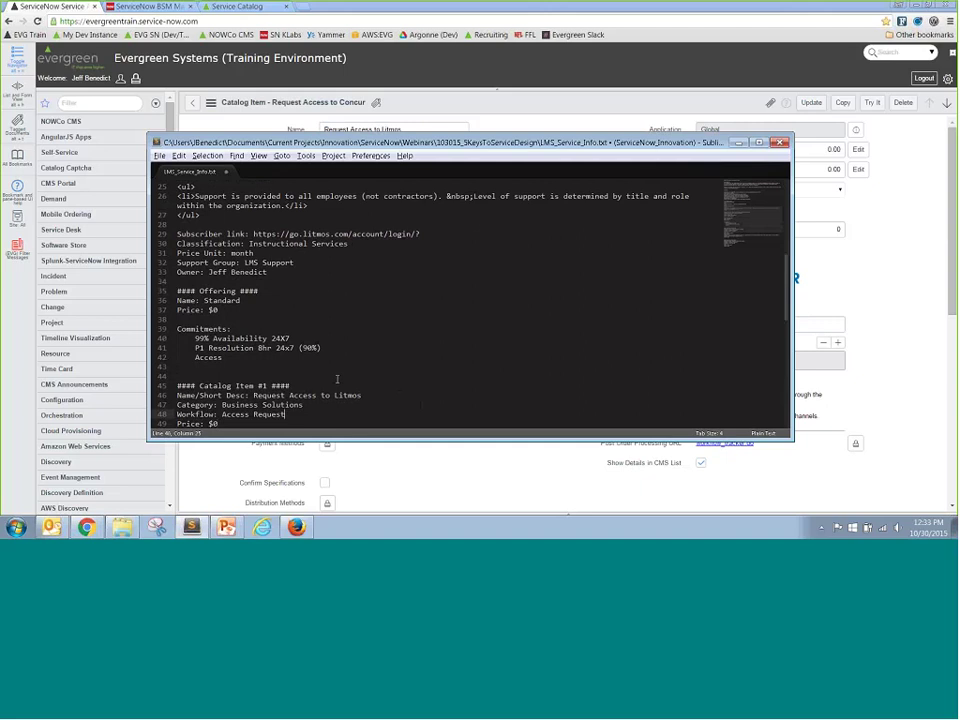
text(Price Freq: monthly Description: Litmos is our learning management software.  Gain access to consume training videos and other useful course content. Content and access are currently free.)
key(ctrl+l)
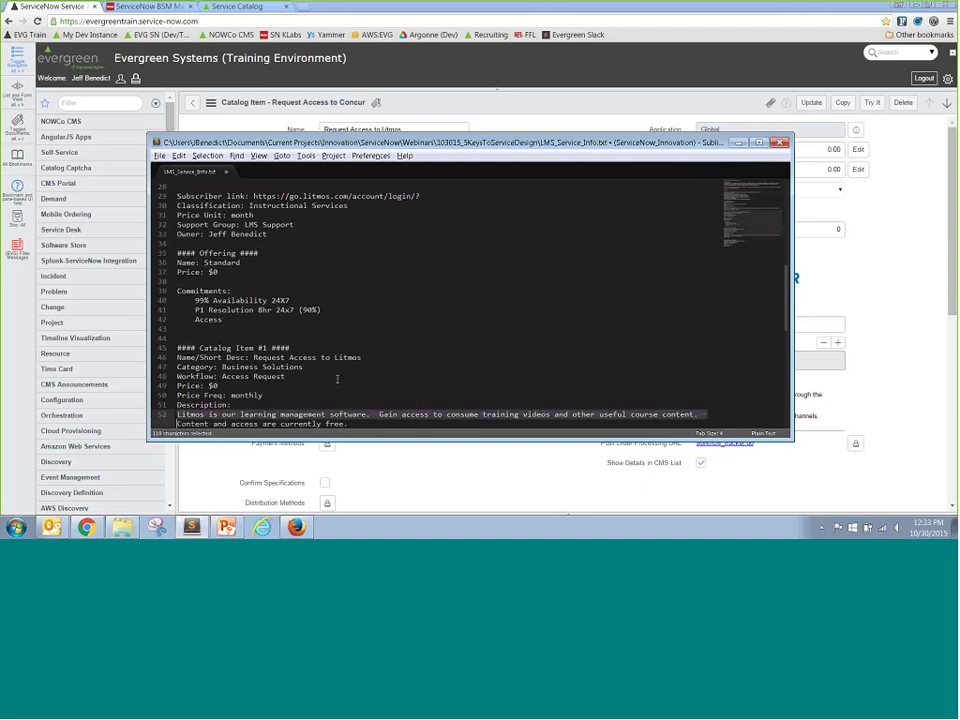
key(ctrl+l)
key(ctrl+c)
key(alt+Tab)
click(337, 380)
key(ctrl+a)
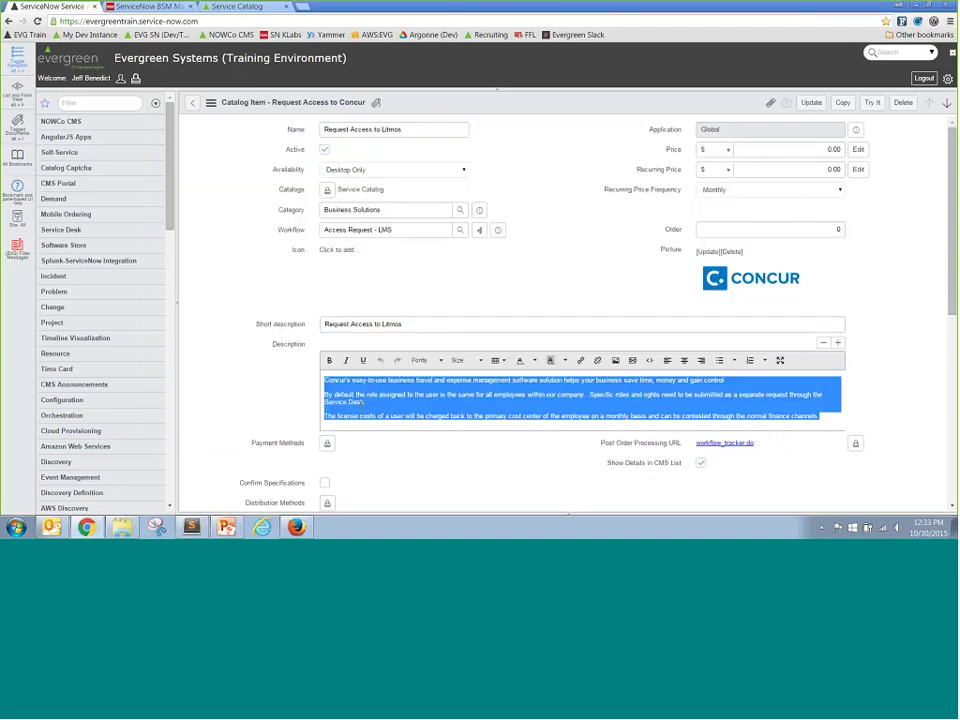
key(ctrl+v)
- Set the order to 100 and insert the form as a new catalog item, staying on the new record
double_click(836, 229)
text(10)
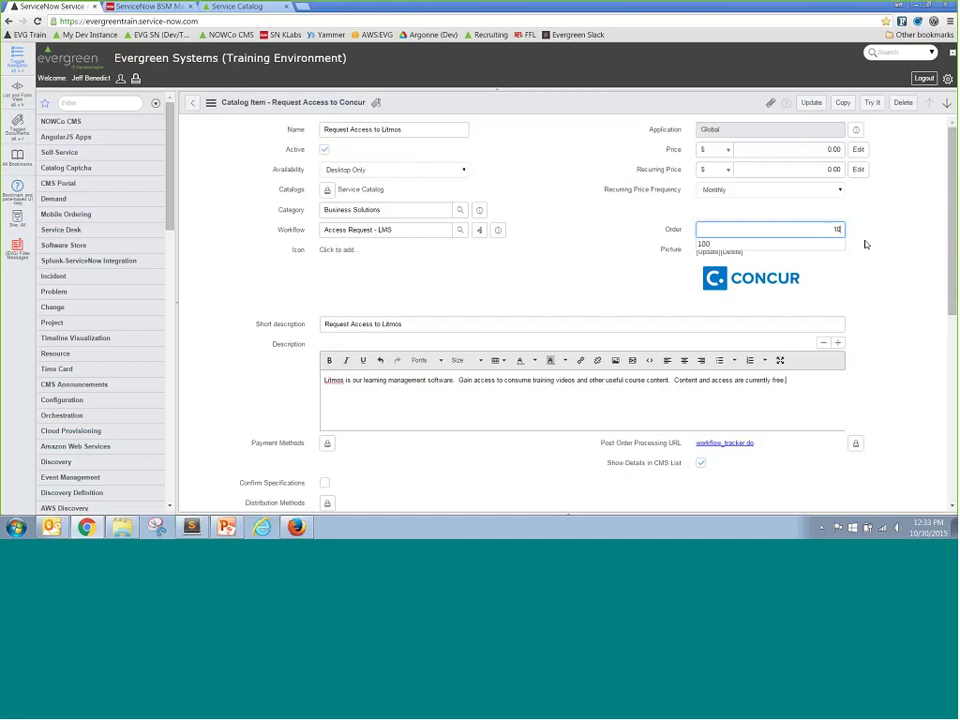
text(0)
right_click(584, 112)
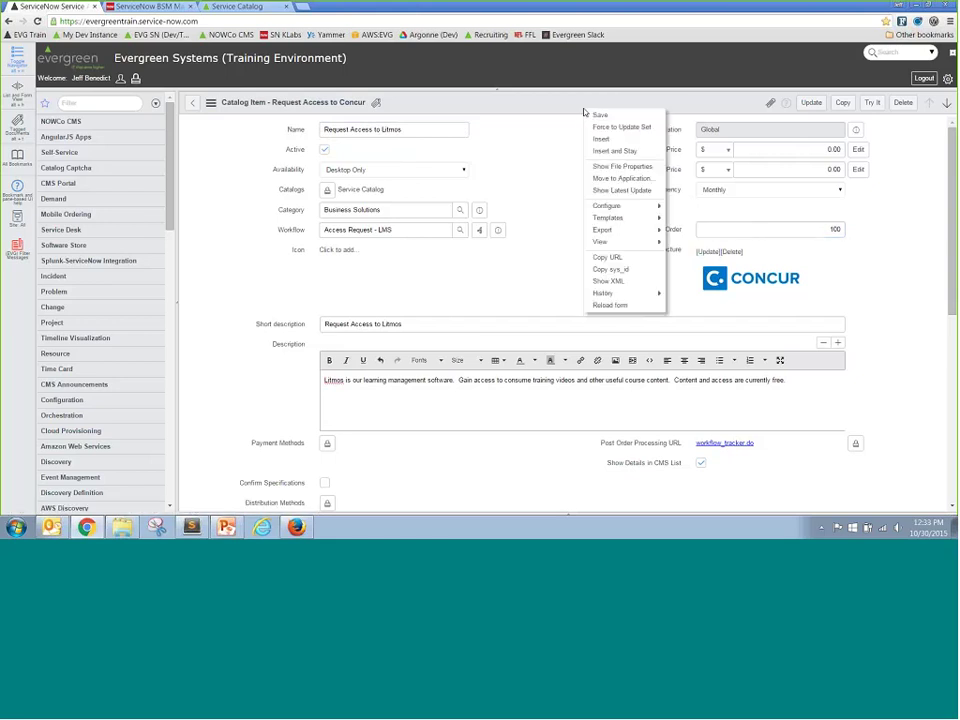
click(606, 150)
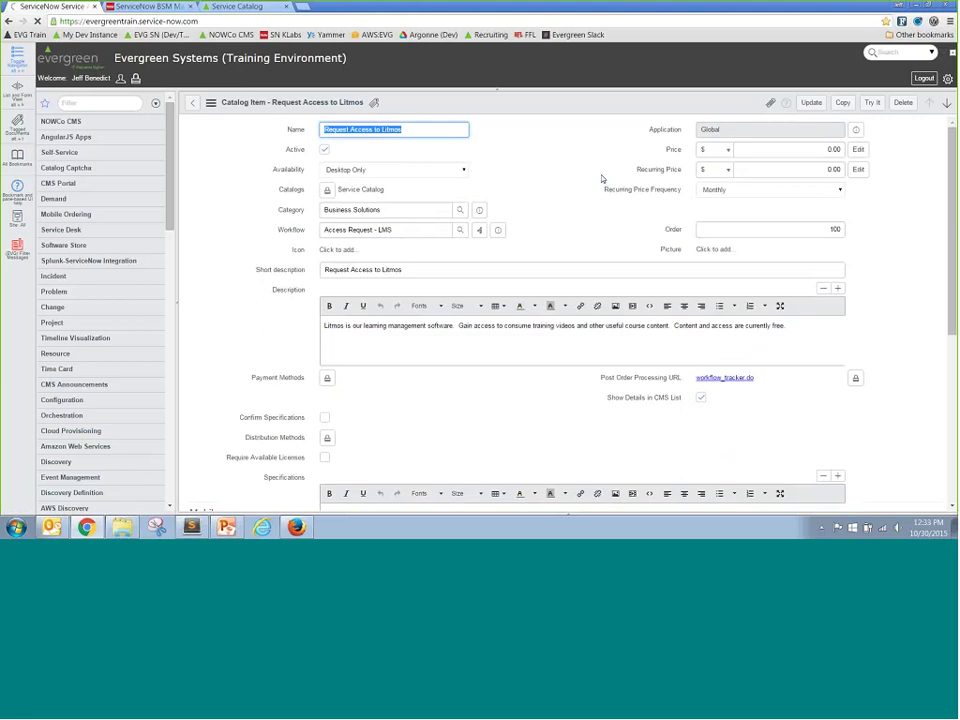
- Add Access.png as the picture of the Request Access to Litmos item
click(711, 250)
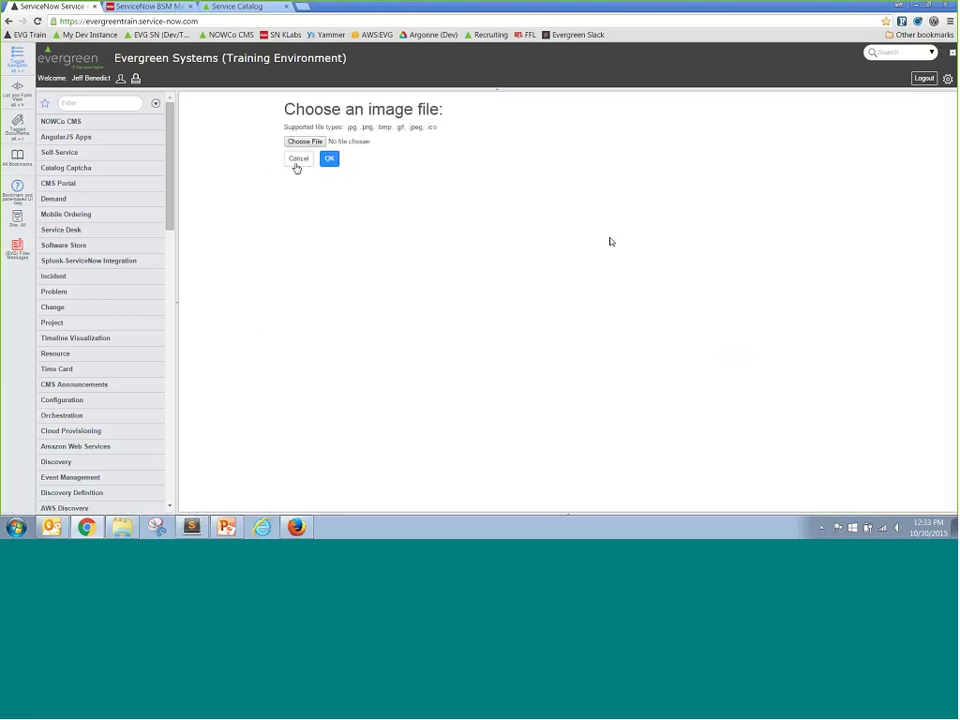
click(305, 142)
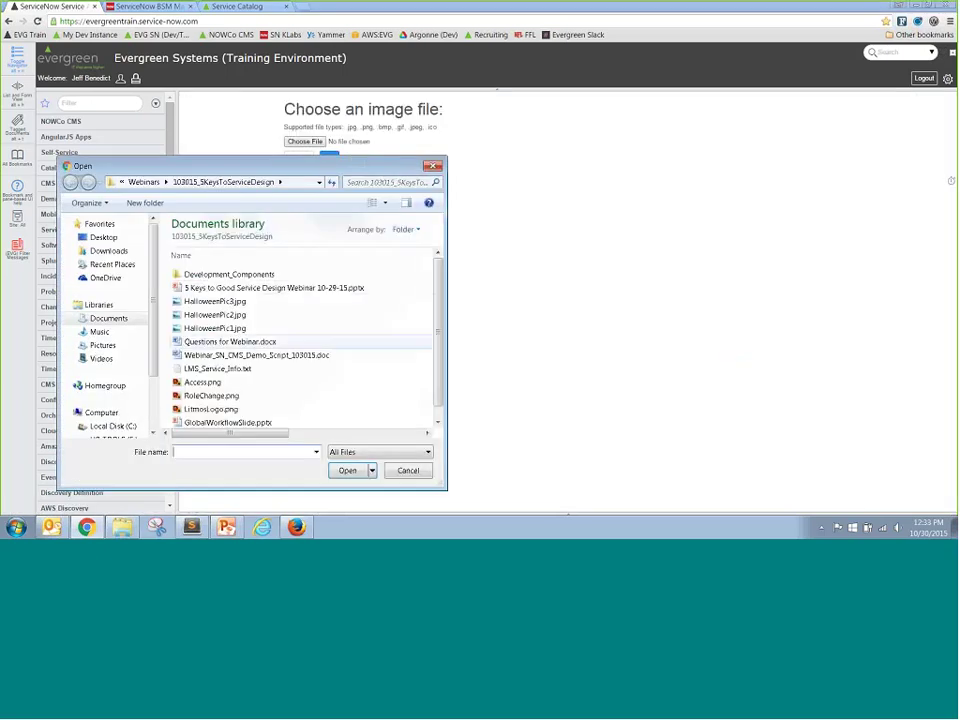
double_click(244, 384)
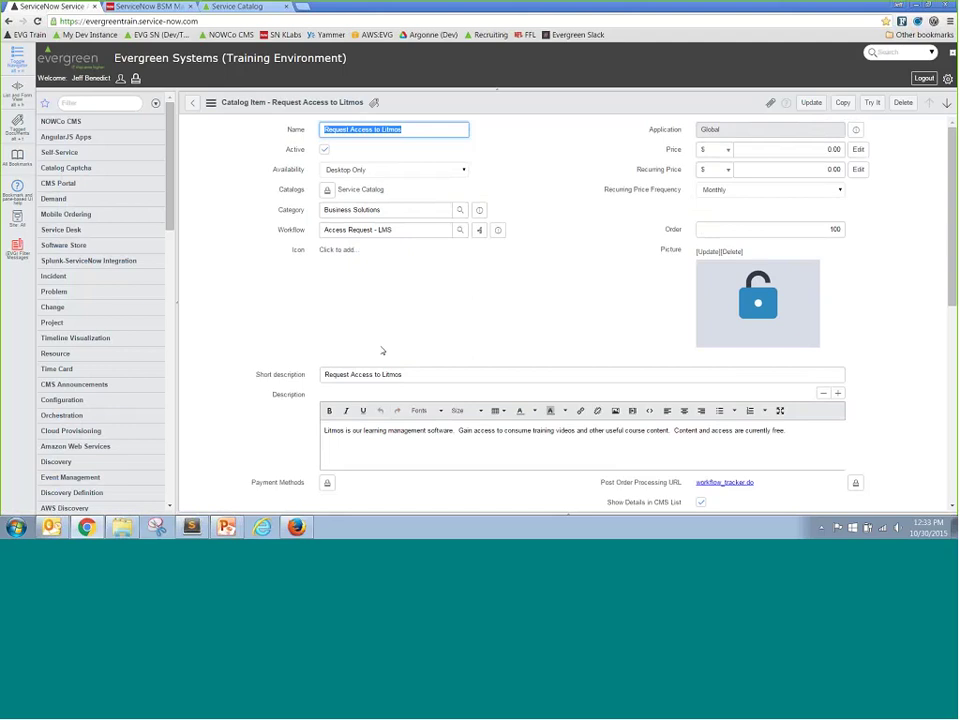
- Copy the Catalog Item #2 name from LMS_Service_Info.txt and rename the catalog item to Request Litmos Role Change
key(alt+Tab)
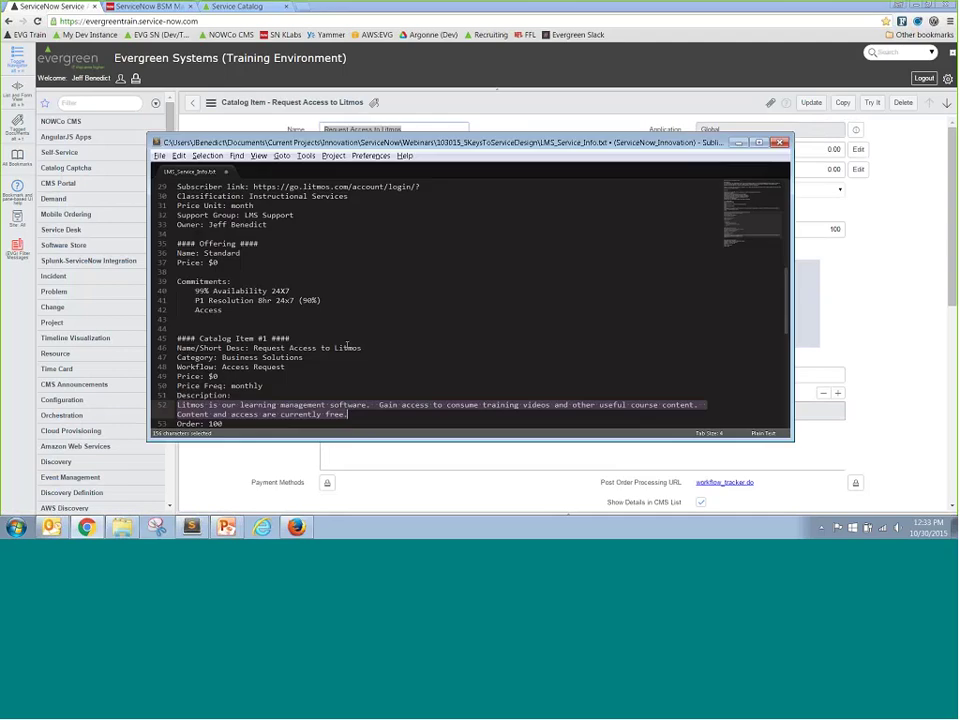
scroll(347, 347, down, 2)
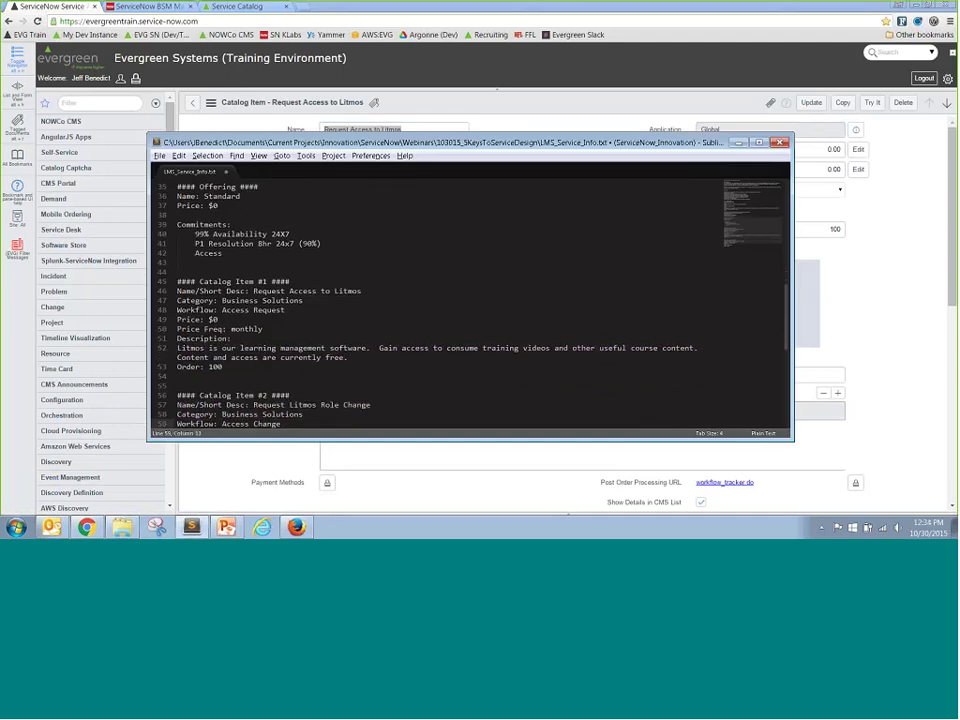
click(253, 405)
key(shift+End)
key(ctrl+c)
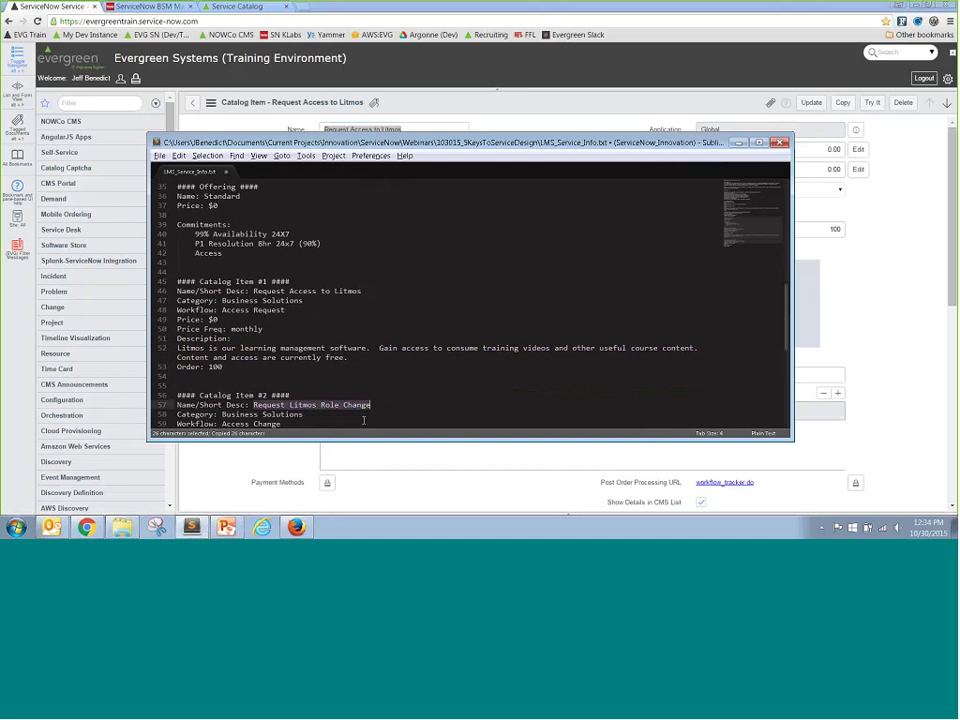
key(alt+Tab)
click(380, 131)
key(ctrl+a)
key(ctrl+v)
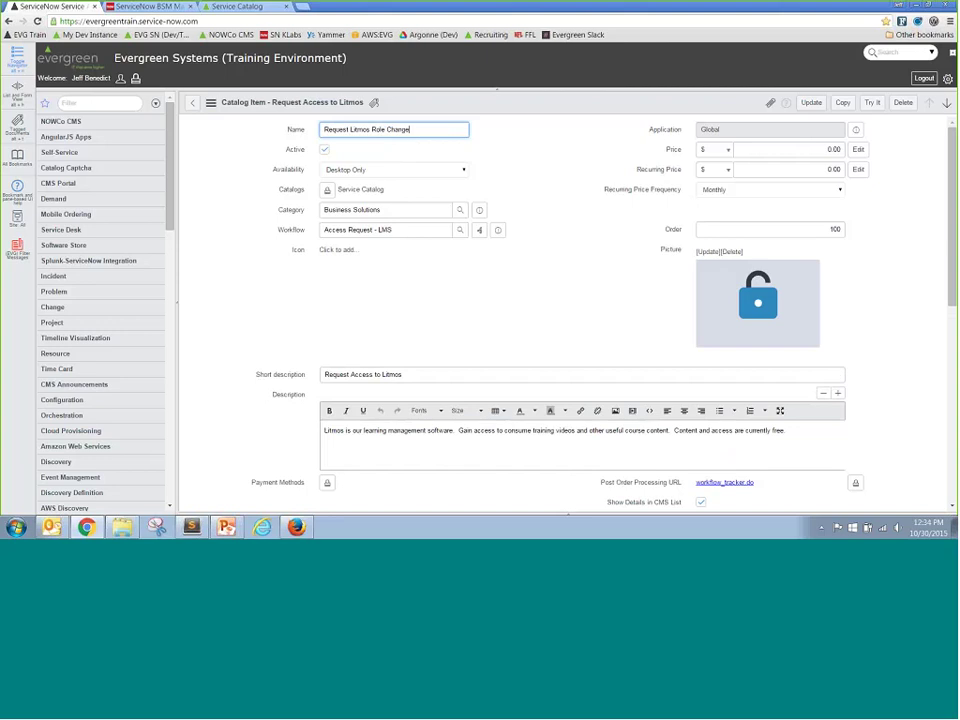
- Set the order to 200 and the short description to Request Litmos Role Change
double_click(840, 229)
text(200)
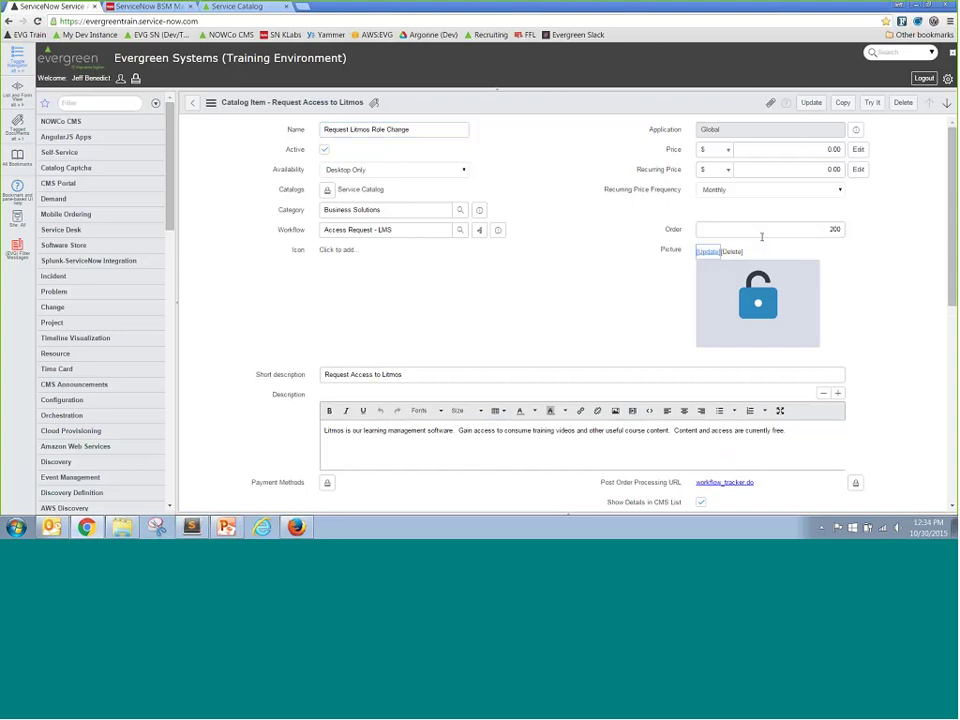
key(Tab)
drag(521, 375, 338, 374)
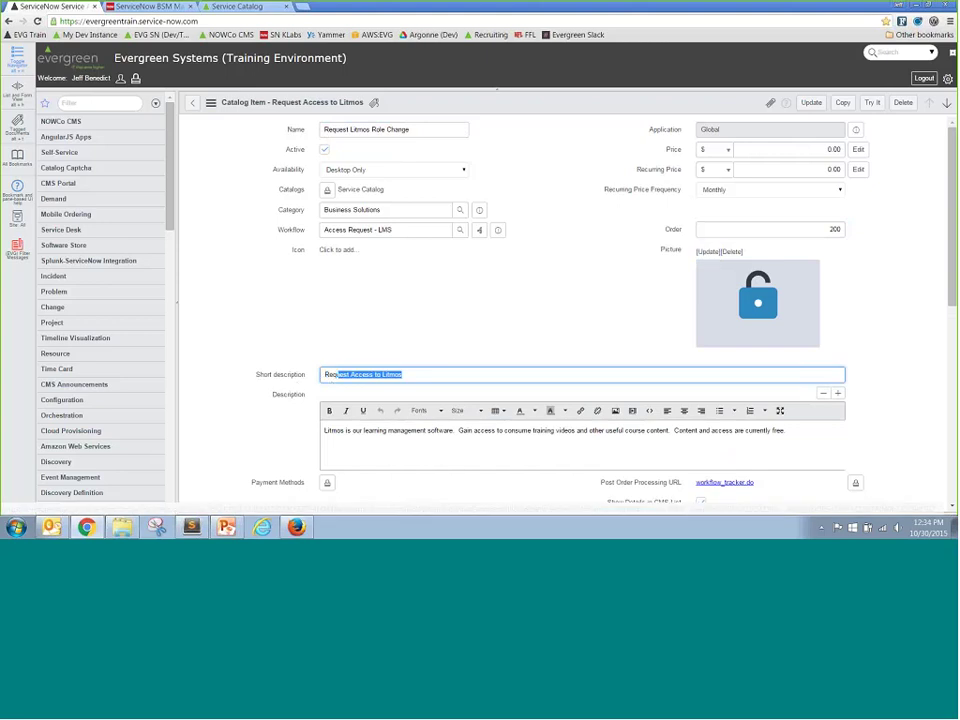
text(uest Litmos Role Change)
- Clear the Post Order Processing URL and insert the form as a new Request Litmos Role Change catalog item
click(855, 483)
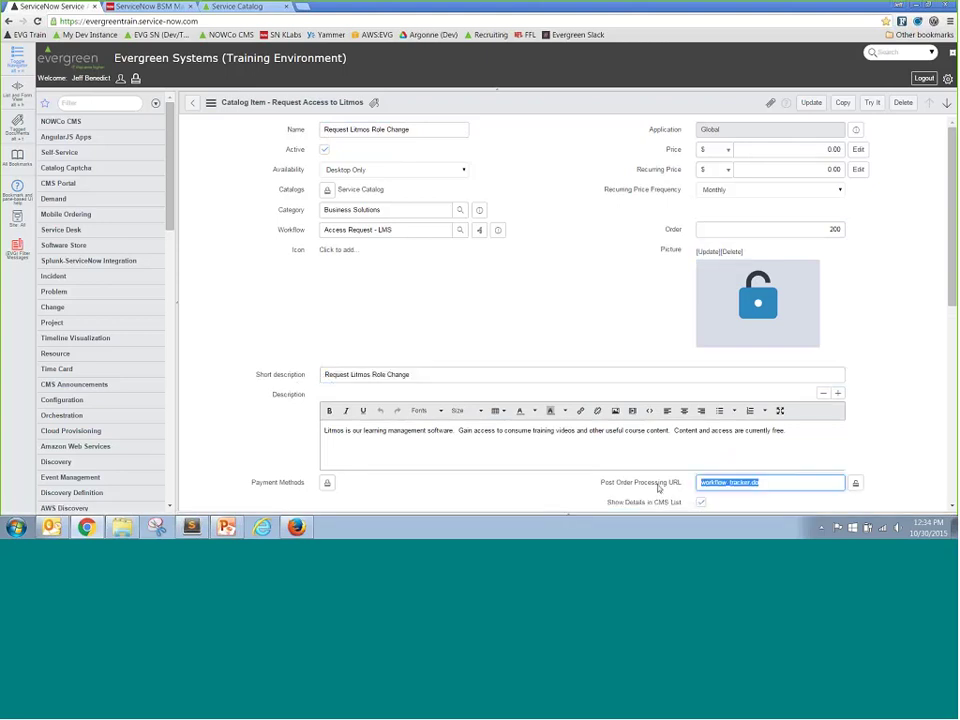
key(BackSpace)
right_click(484, 100)
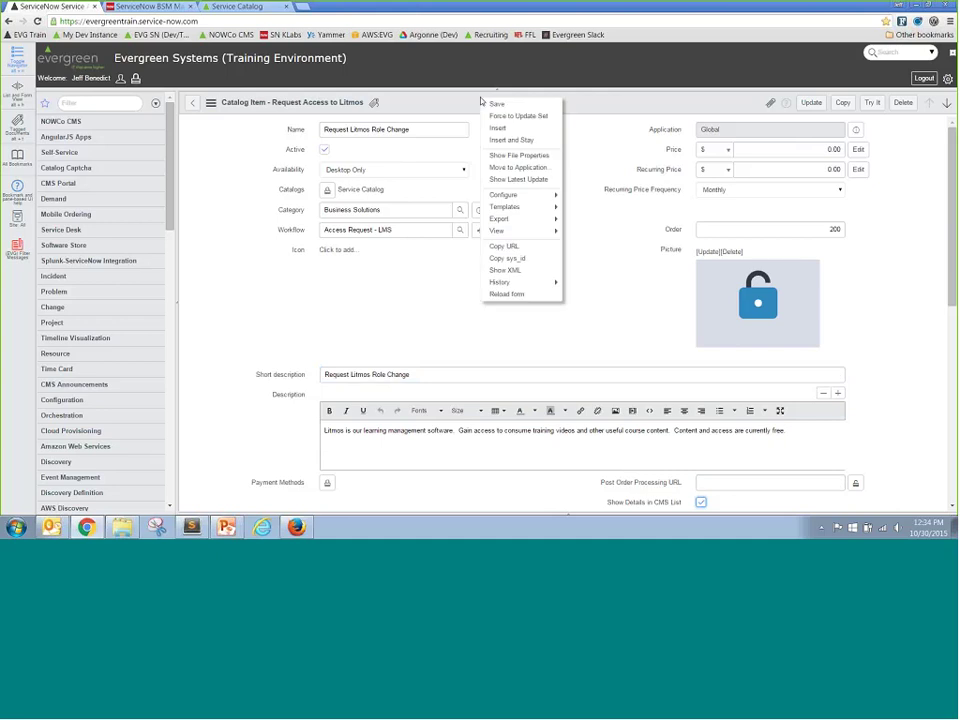
click(502, 130)
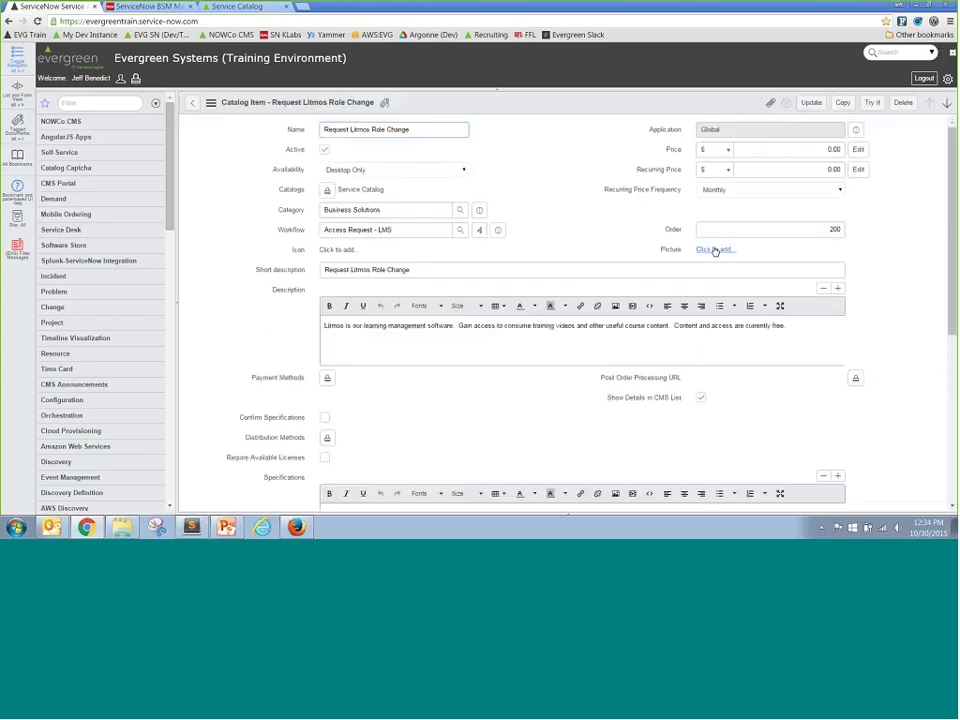
- Add RoleChange.png as the picture of the Request Litmos Role Change item
click(304, 141)
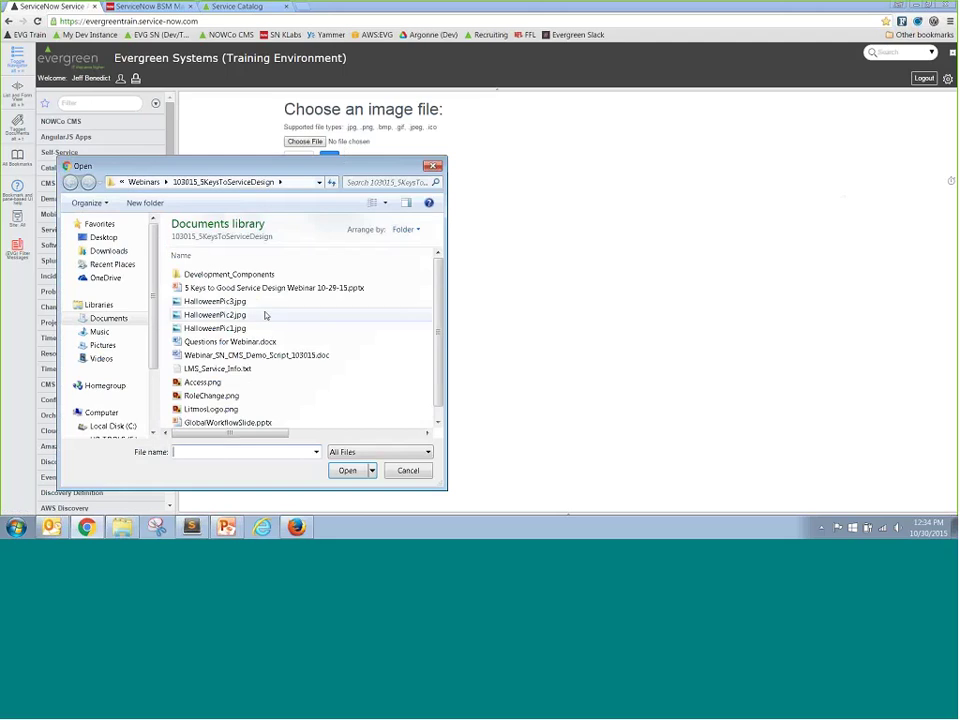
double_click(222, 398)
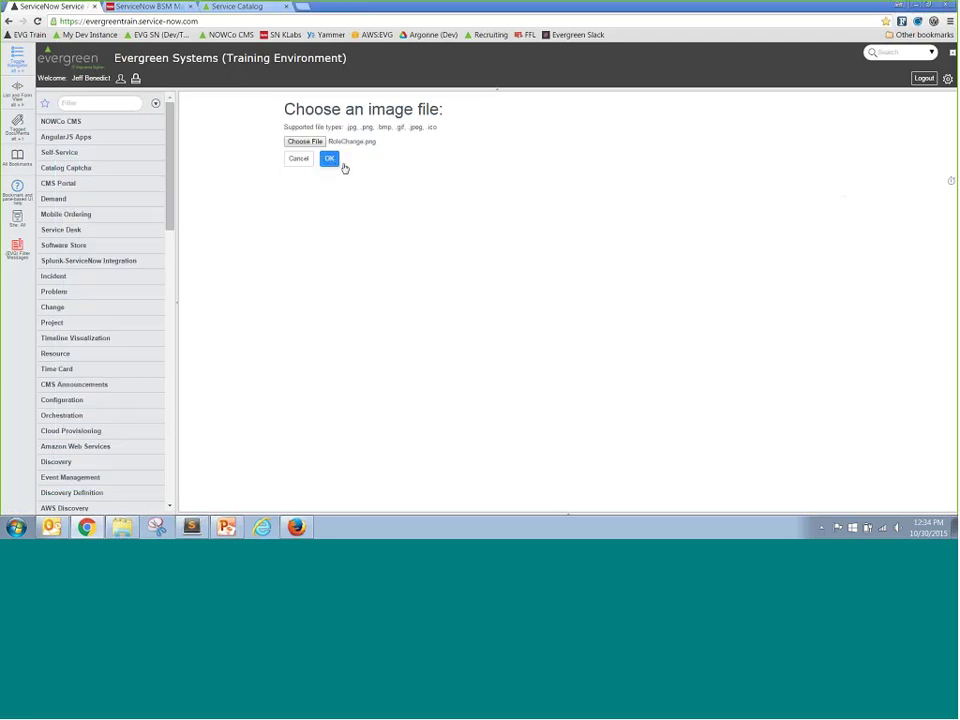
click(332, 160)
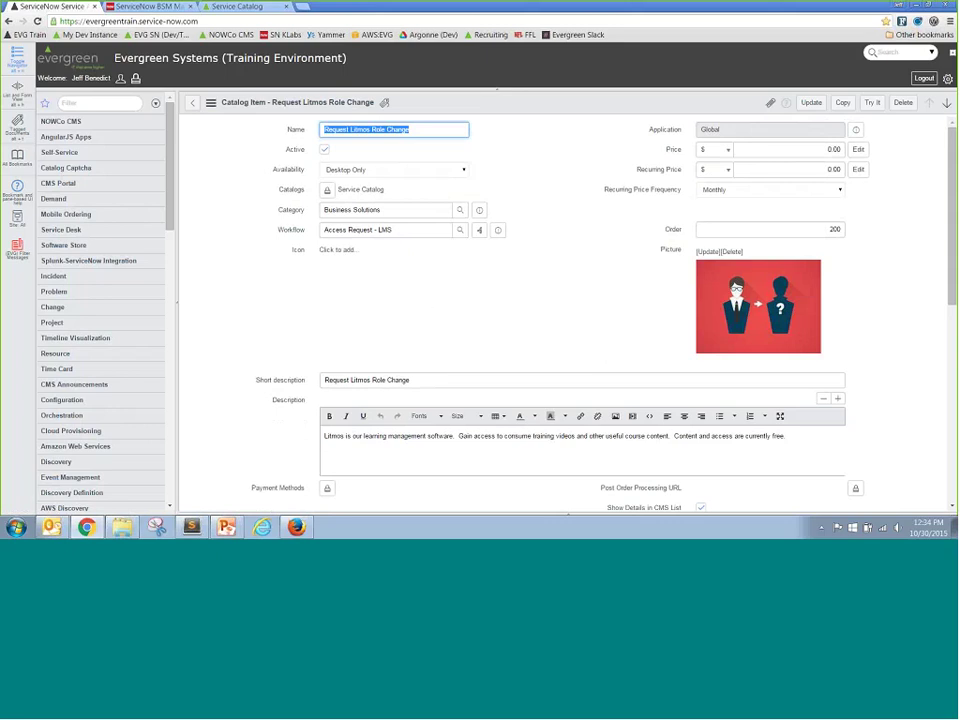
- Switch to the PowerPoint webinar deck and present slide 30, Global Workflow Solution, as a slide show
key(alt+Tab)
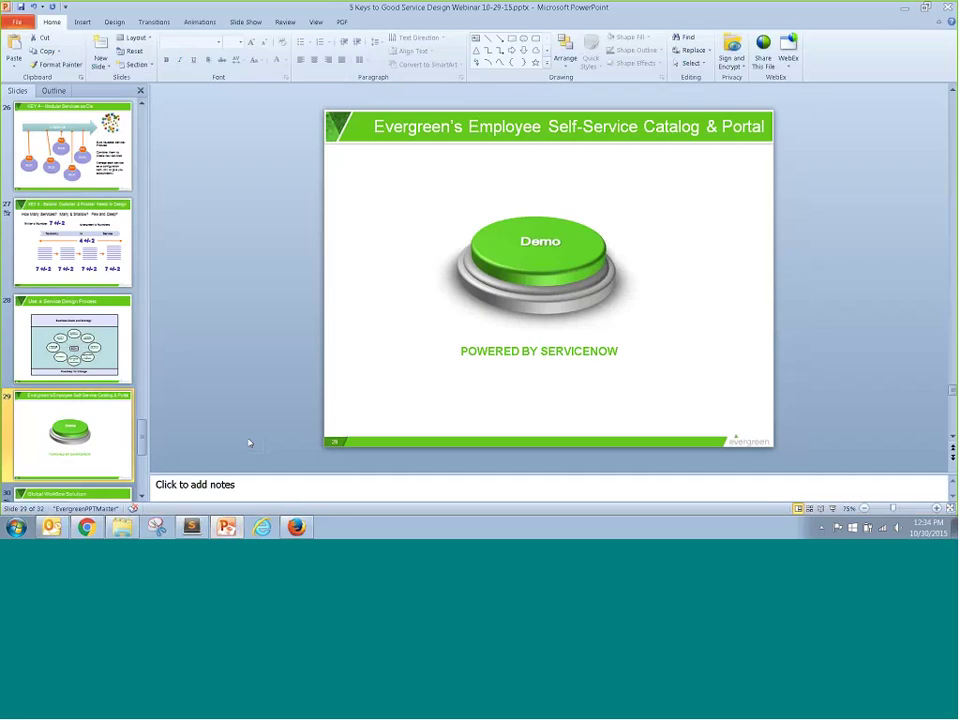
click(142, 496)
click(72, 437)
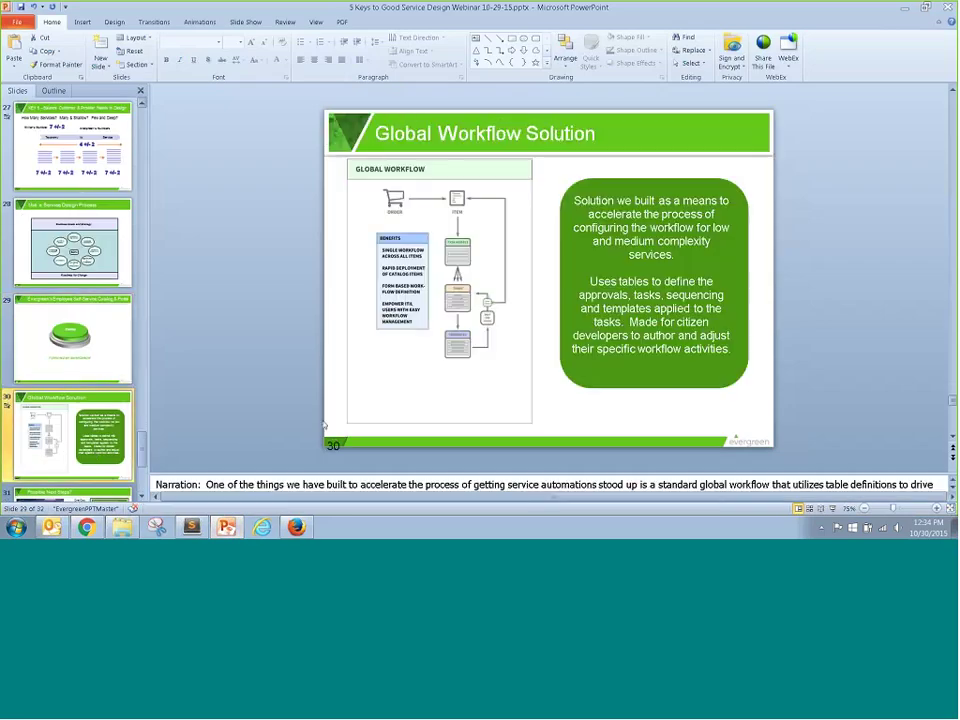
key(shift+F5)
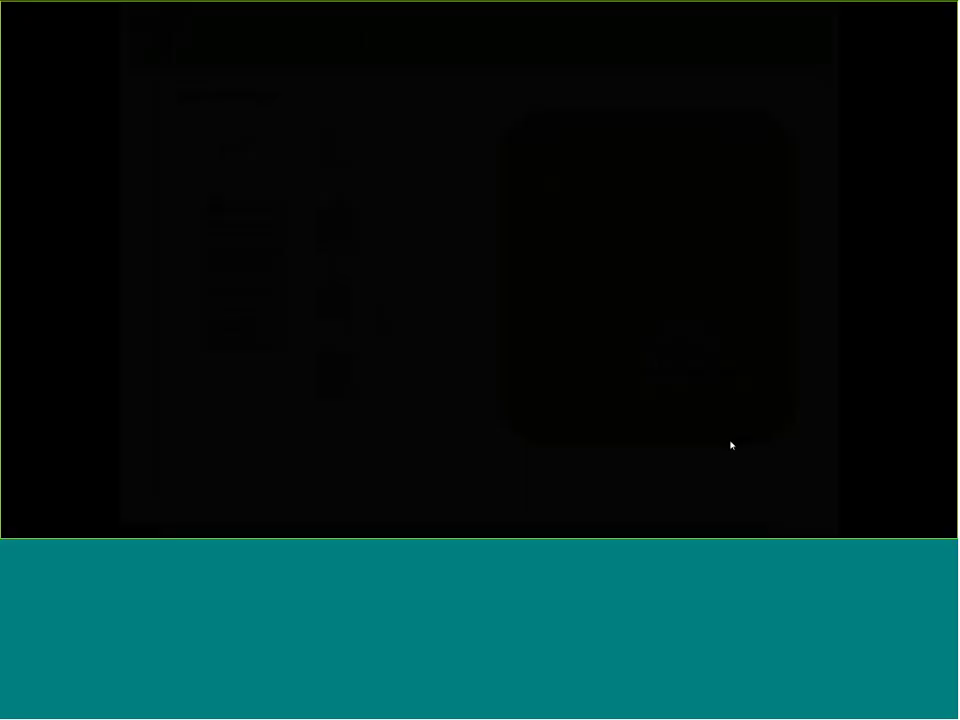
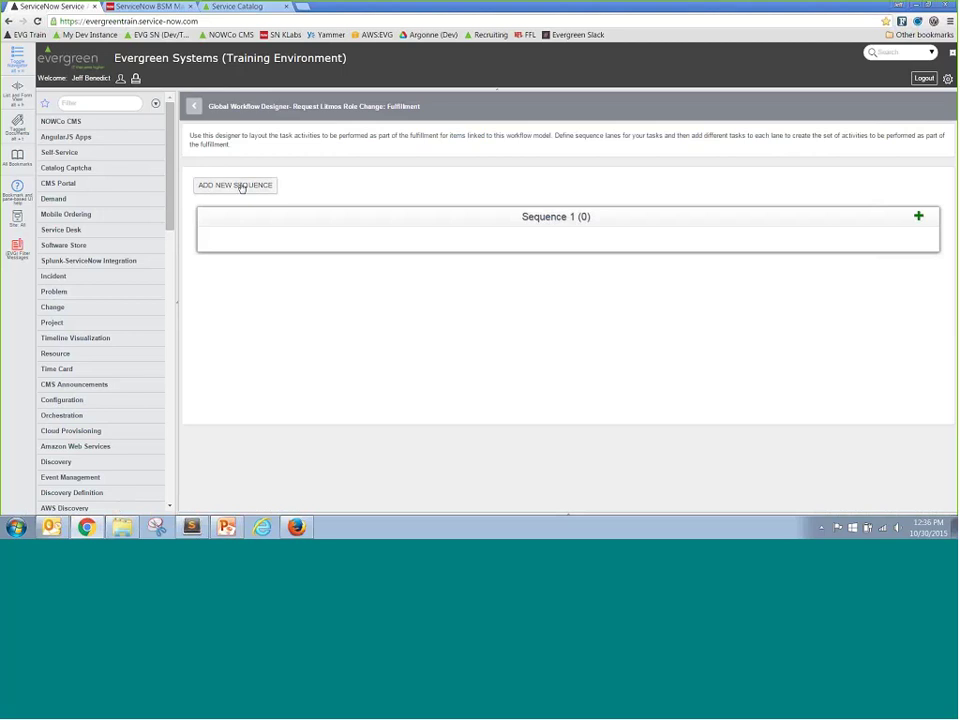
- Add two new sequences to the Request Litmos Role Change fulfillment in the Global Workflow Designer
click(239, 186)
click(240, 186)
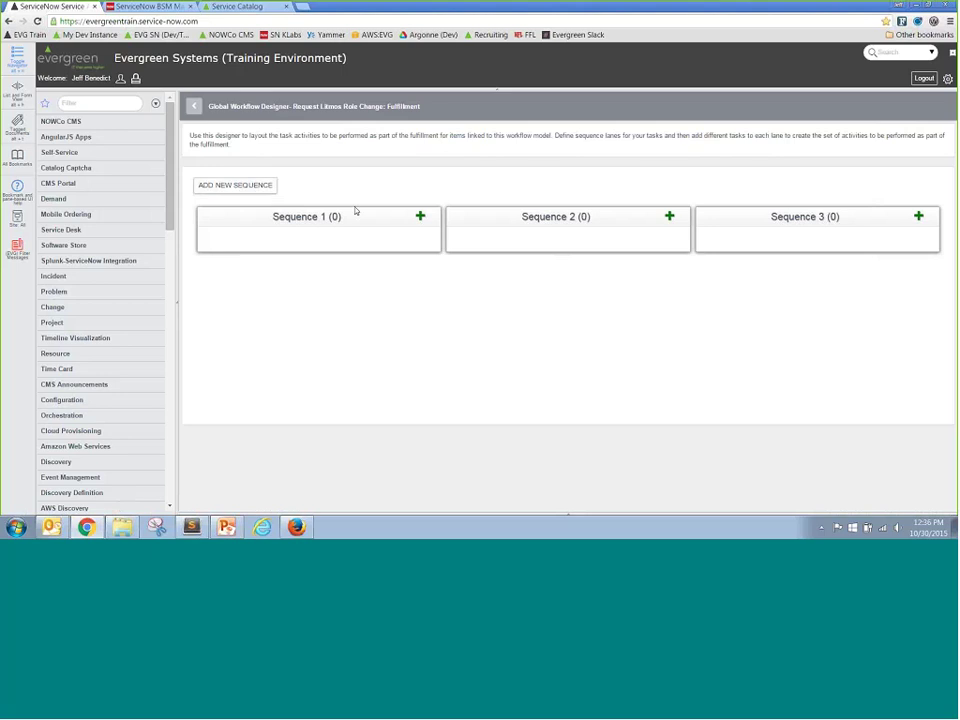
- Add an approval card titled "Get manager approval" to Sequence 1, sent to the Customer's Manager
click(420, 217)
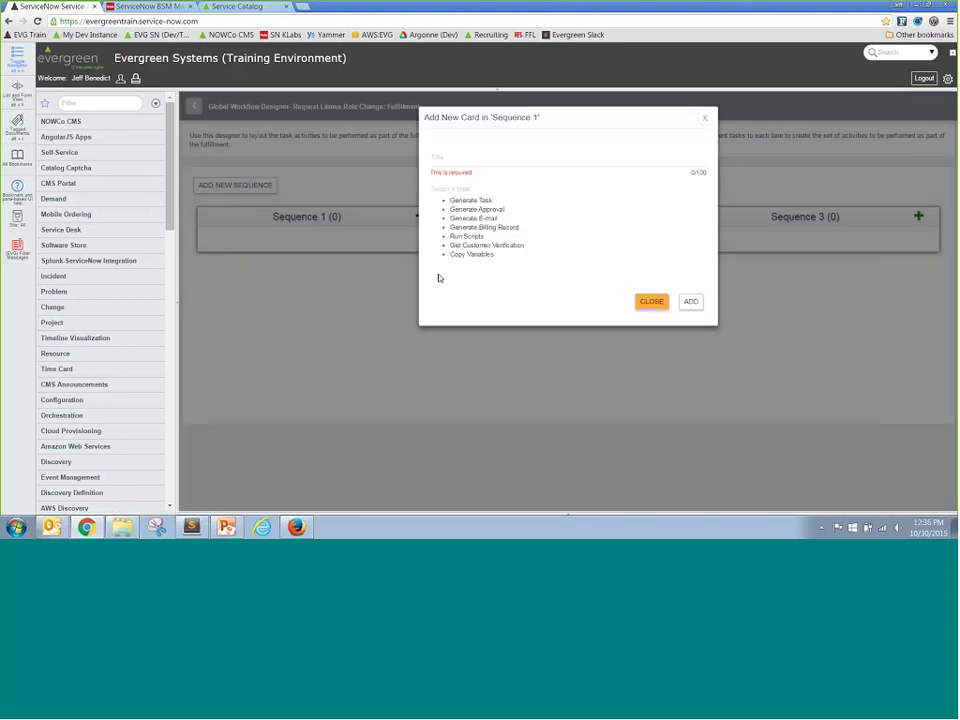
click(475, 160)
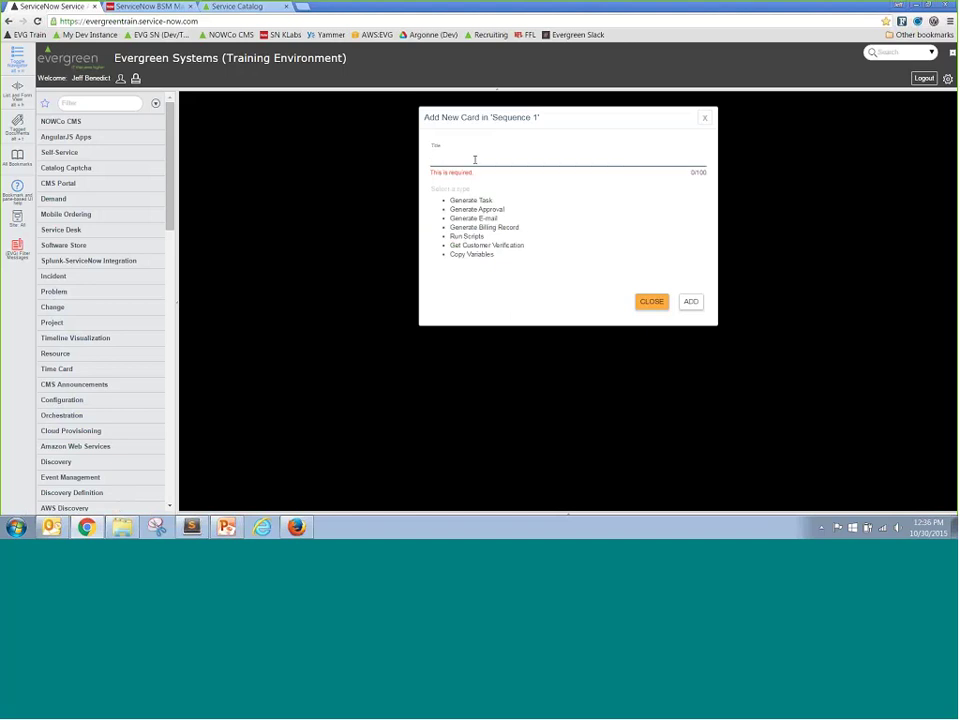
text(Get)
key(Down)
key(Down)
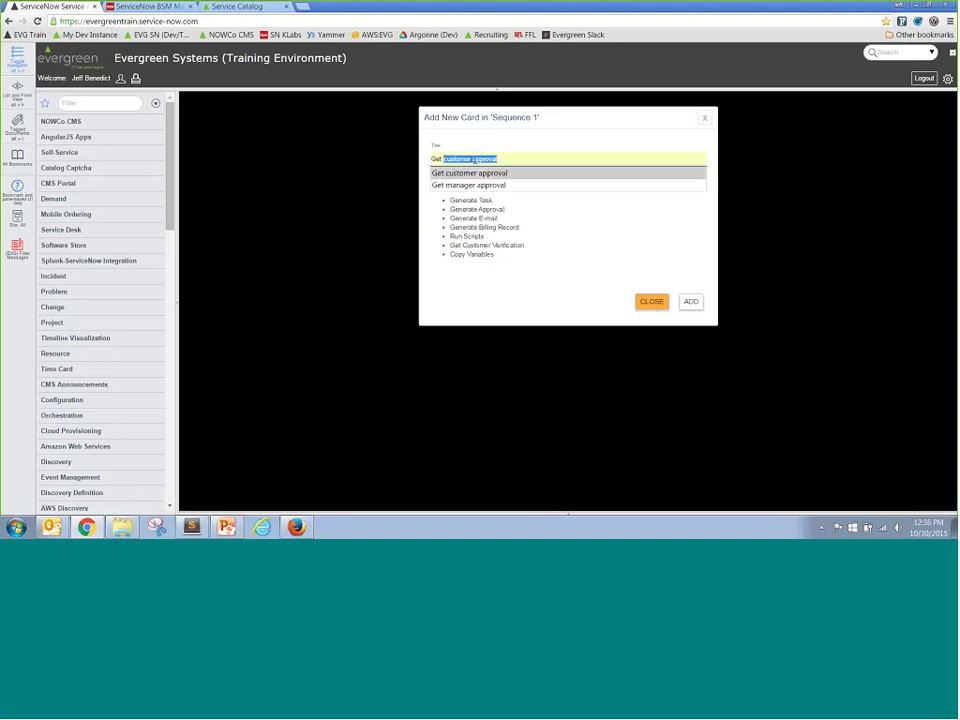
key(Return)
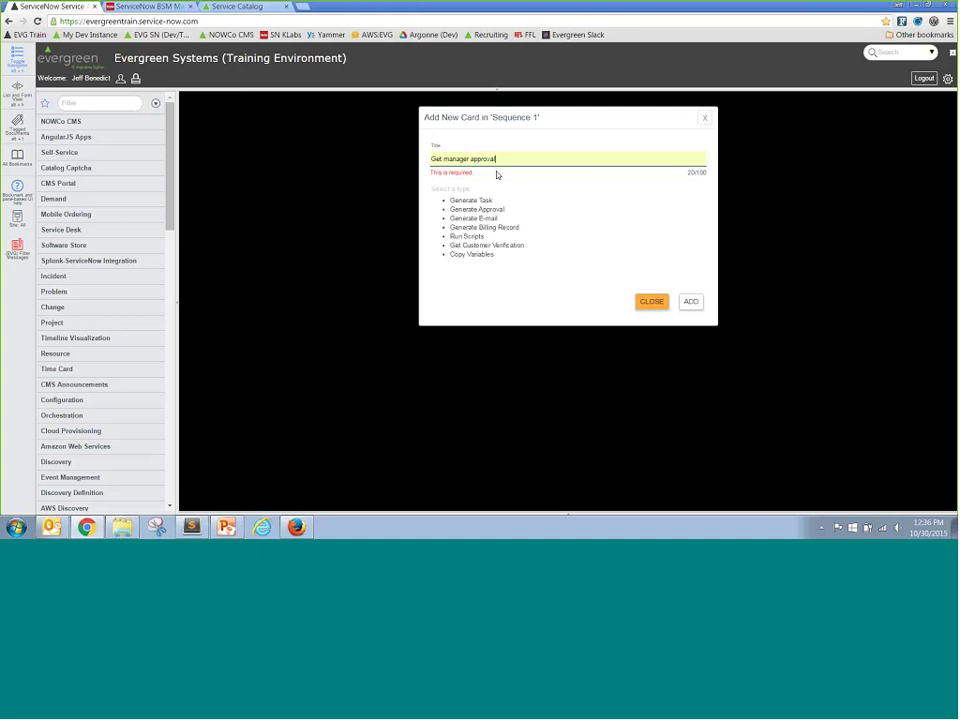
click(477, 209)
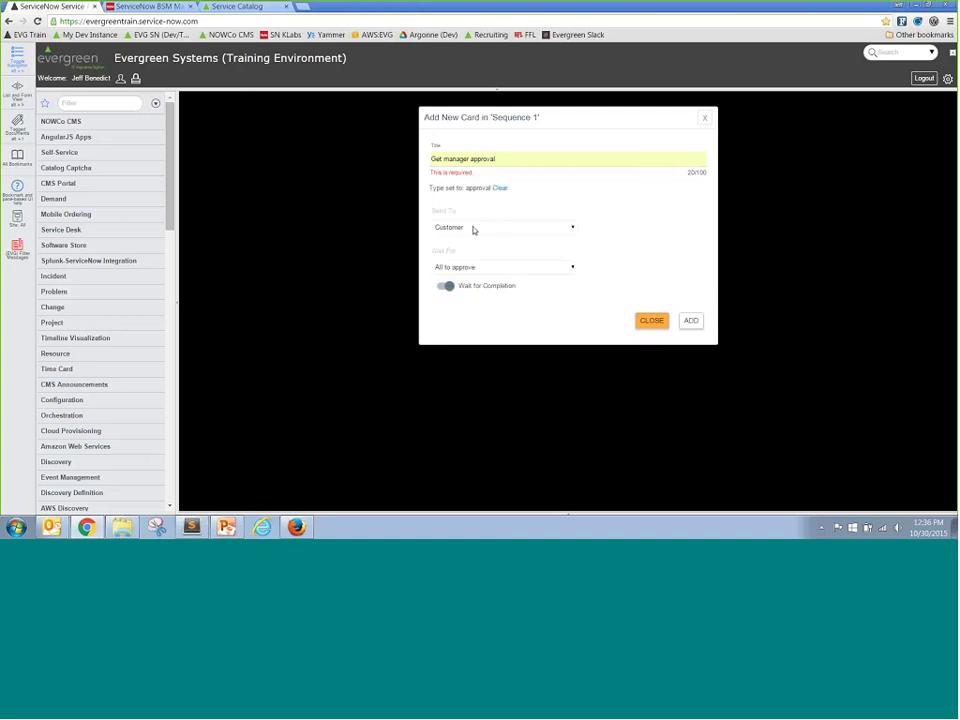
click(474, 229)
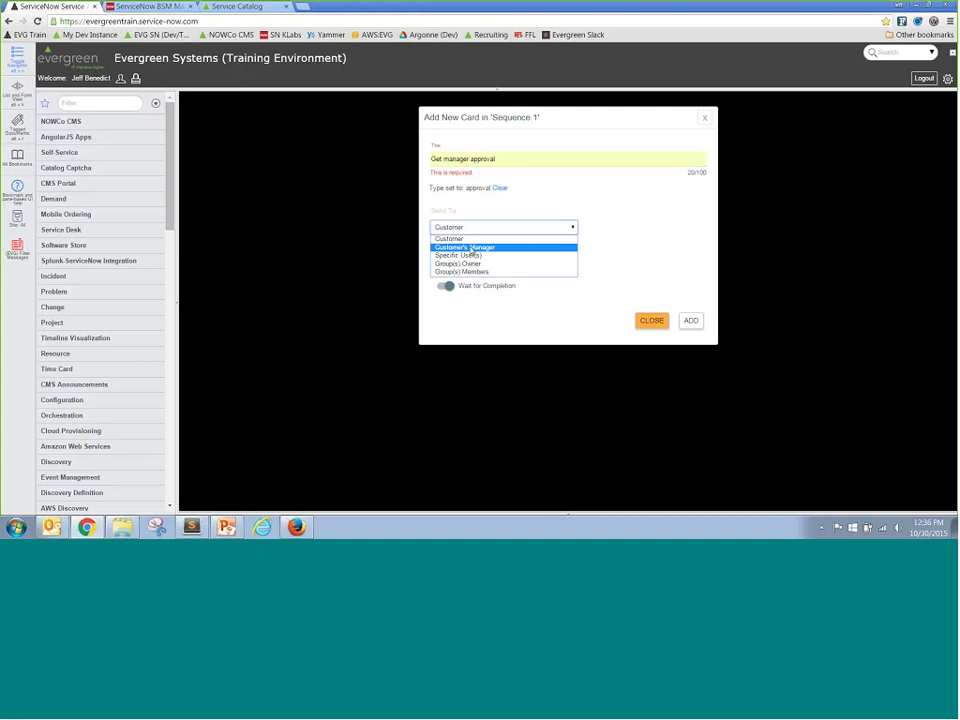
click(471, 248)
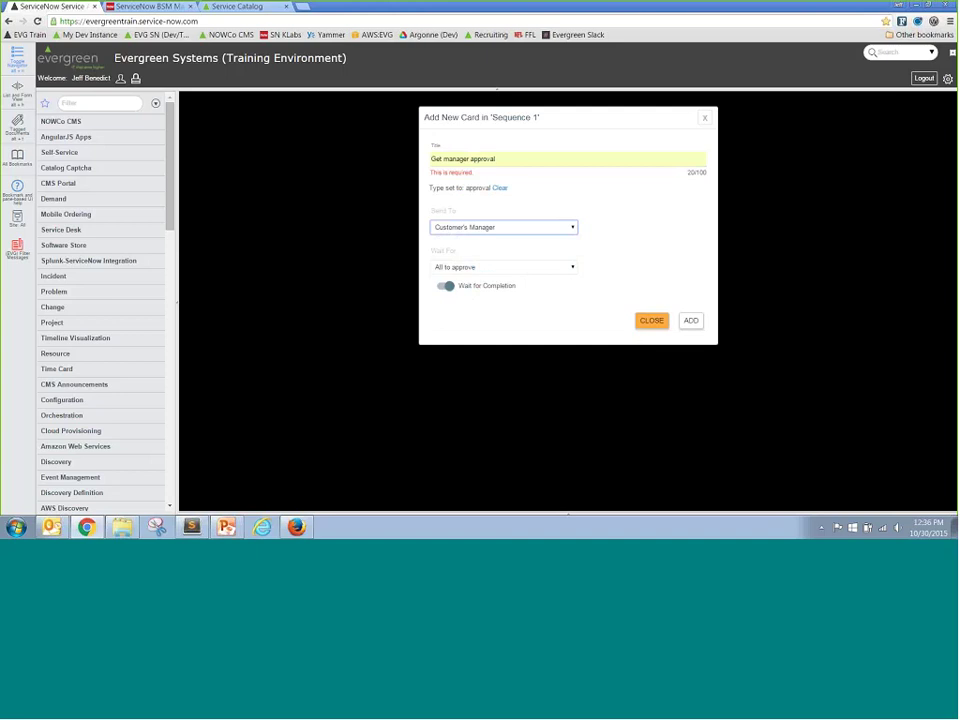
click(691, 322)
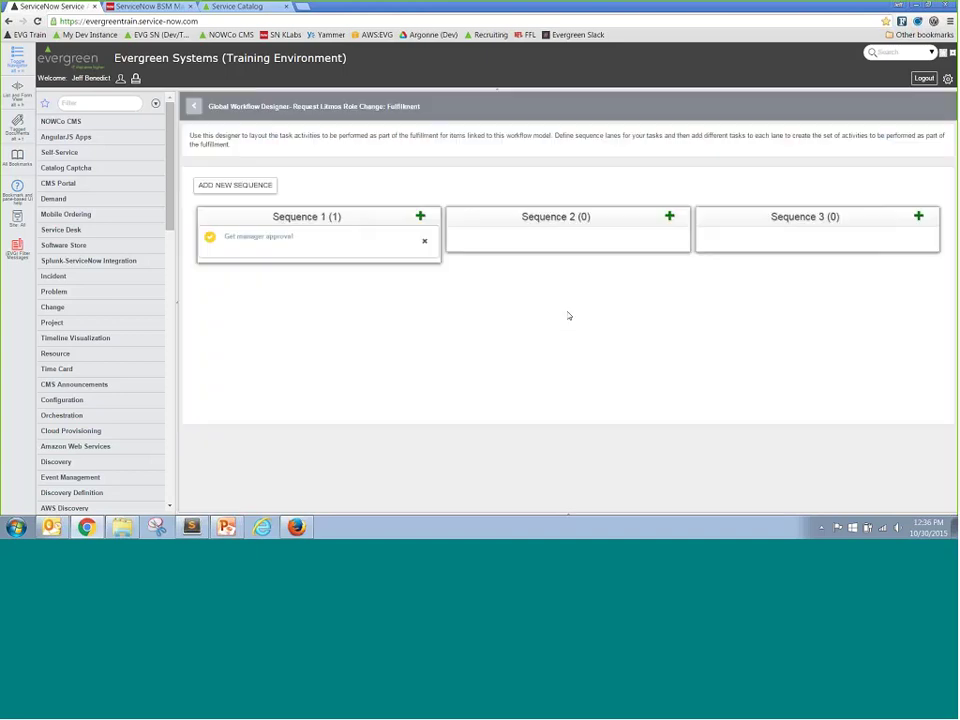
- Add an approval card titled "Prompt for customer approval" to Sequence 1, sent to the Customer
click(420, 217)
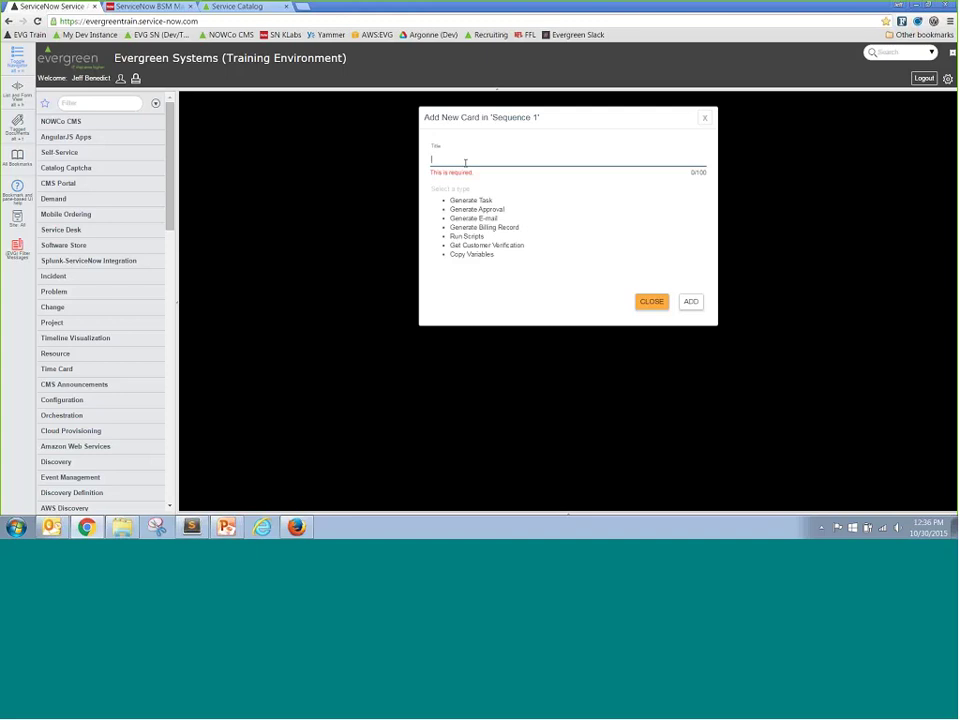
text(Prompt)
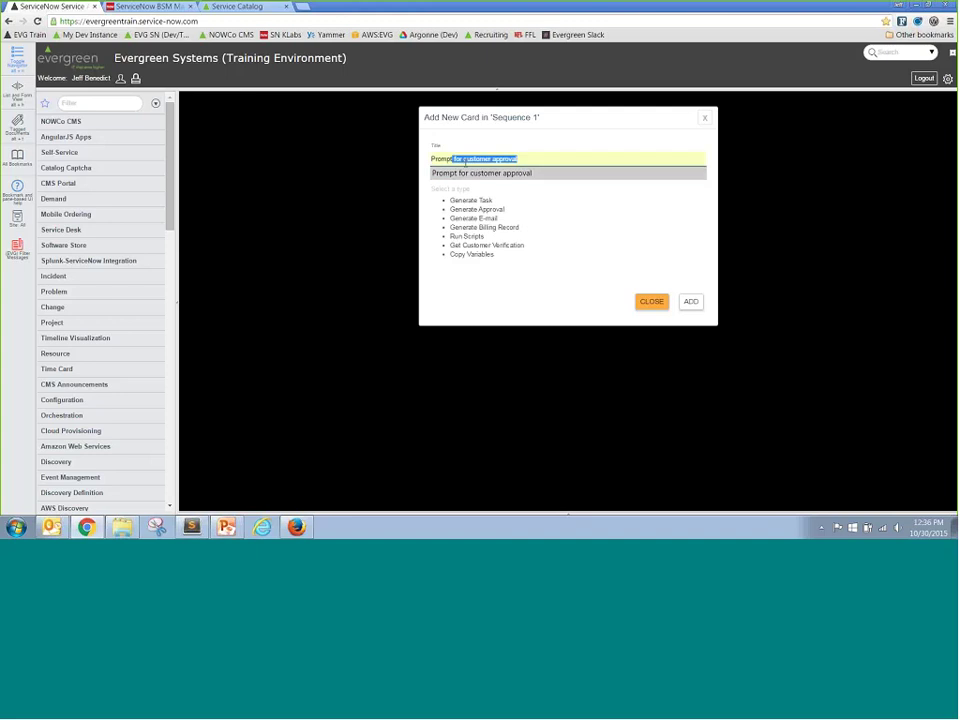
click(475, 173)
click(483, 210)
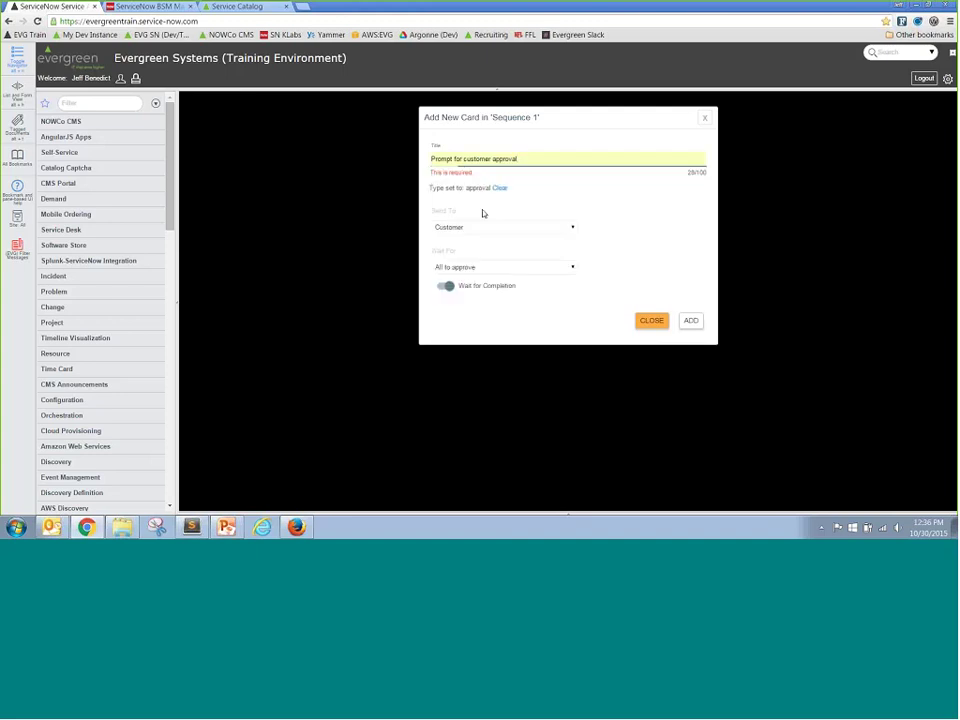
click(516, 229)
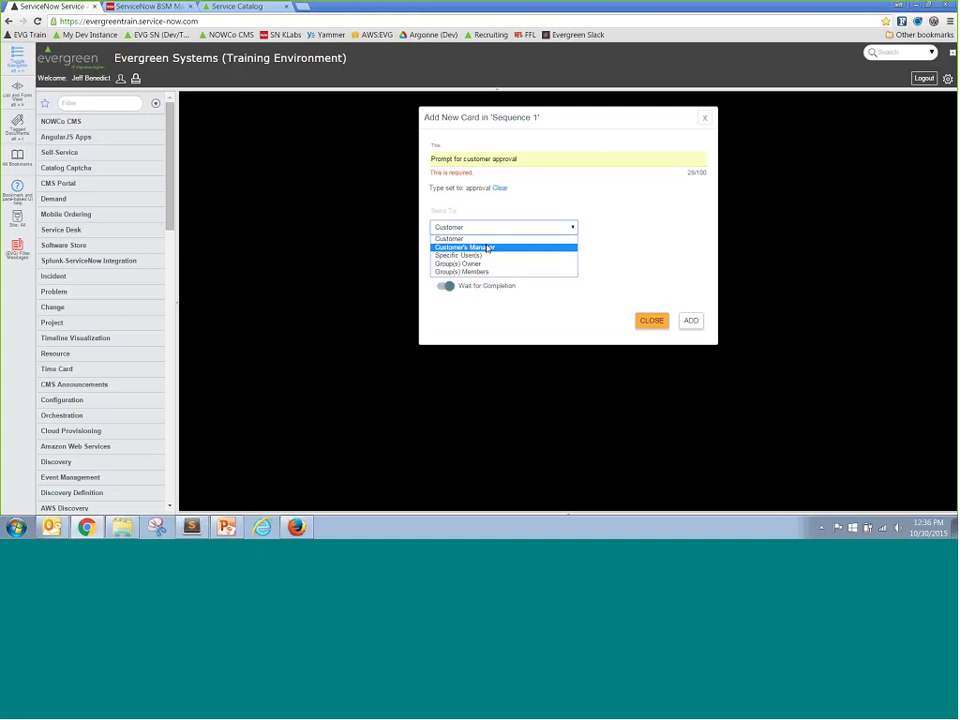
click(488, 248)
click(467, 230)
click(470, 247)
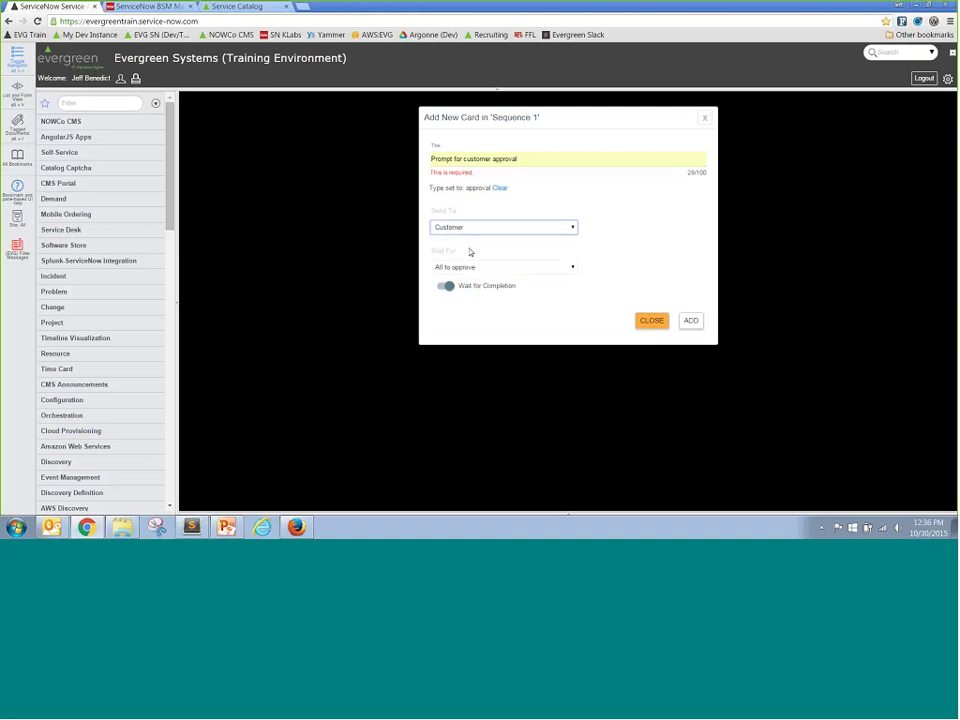
click(462, 231)
click(452, 238)
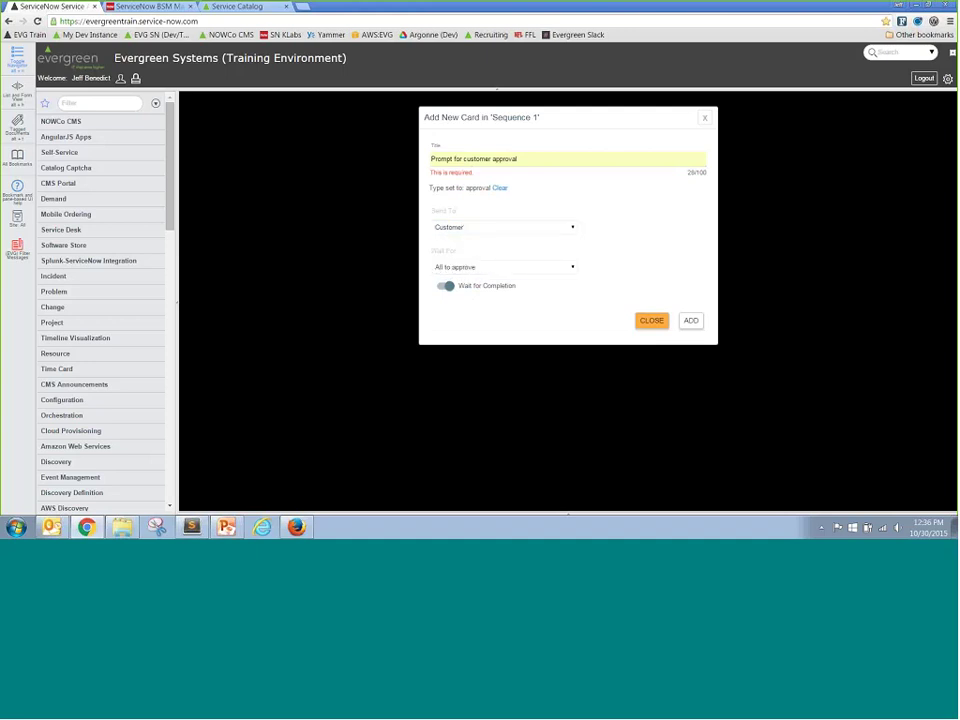
click(689, 322)
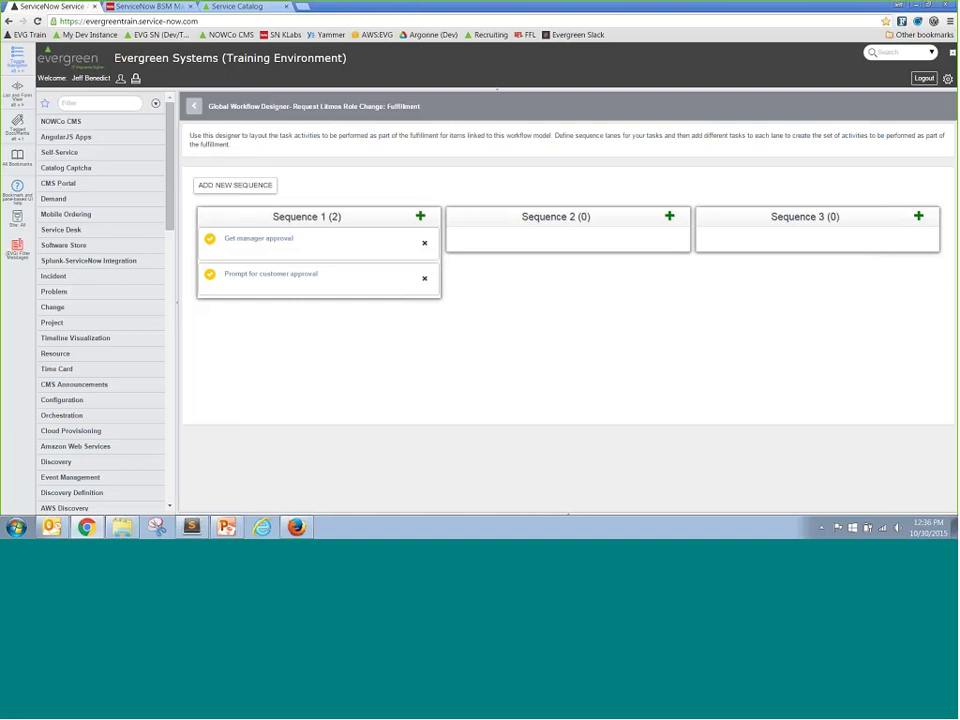
- Add a task card titled "Configure new application roles" to Sequence 2, using the role_change_fulfillment_sc_task template
click(669, 216)
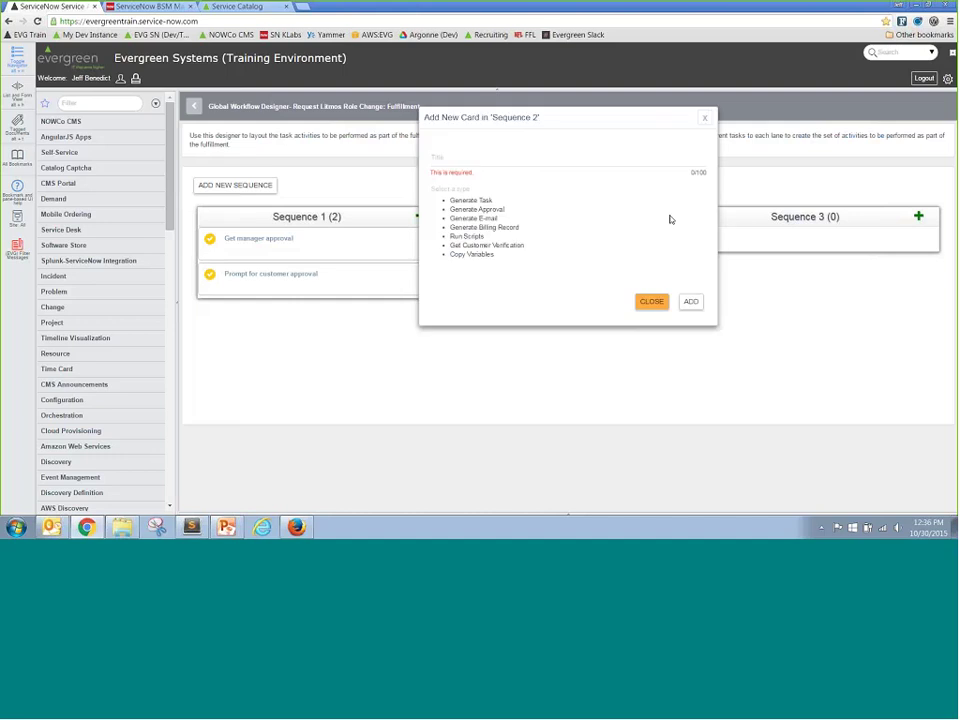
click(489, 160)
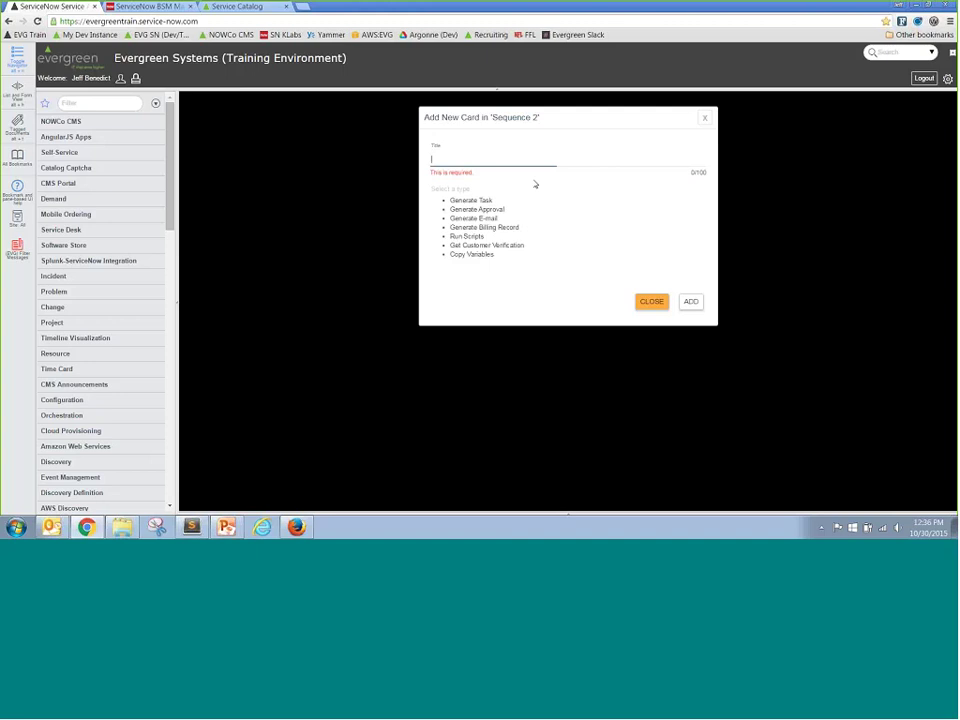
text(C)
key(Down)
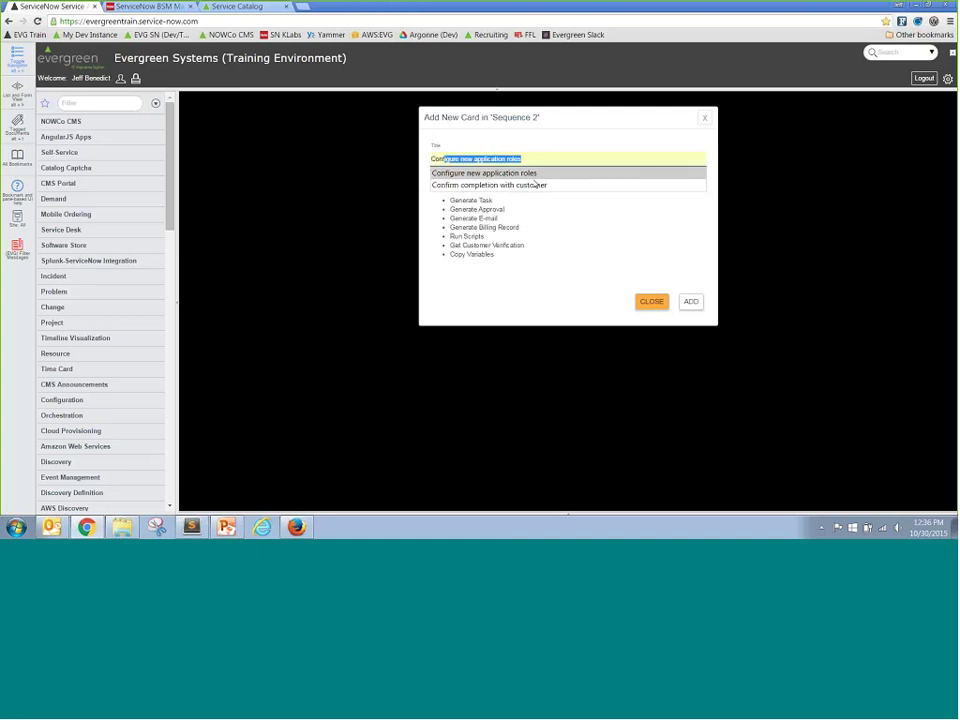
key(Return)
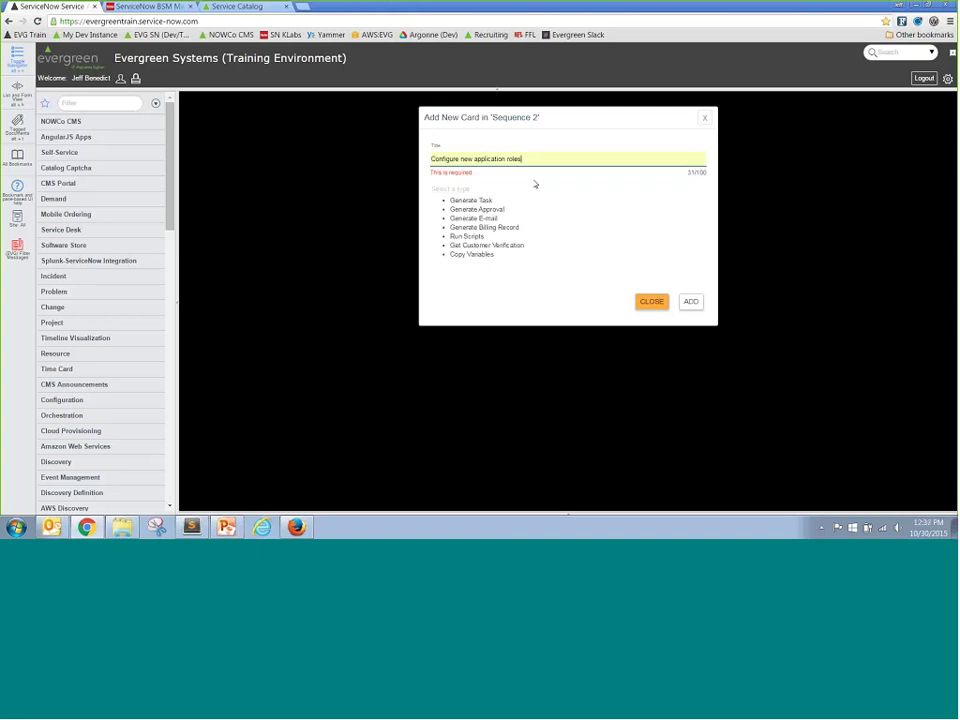
click(474, 201)
click(517, 228)
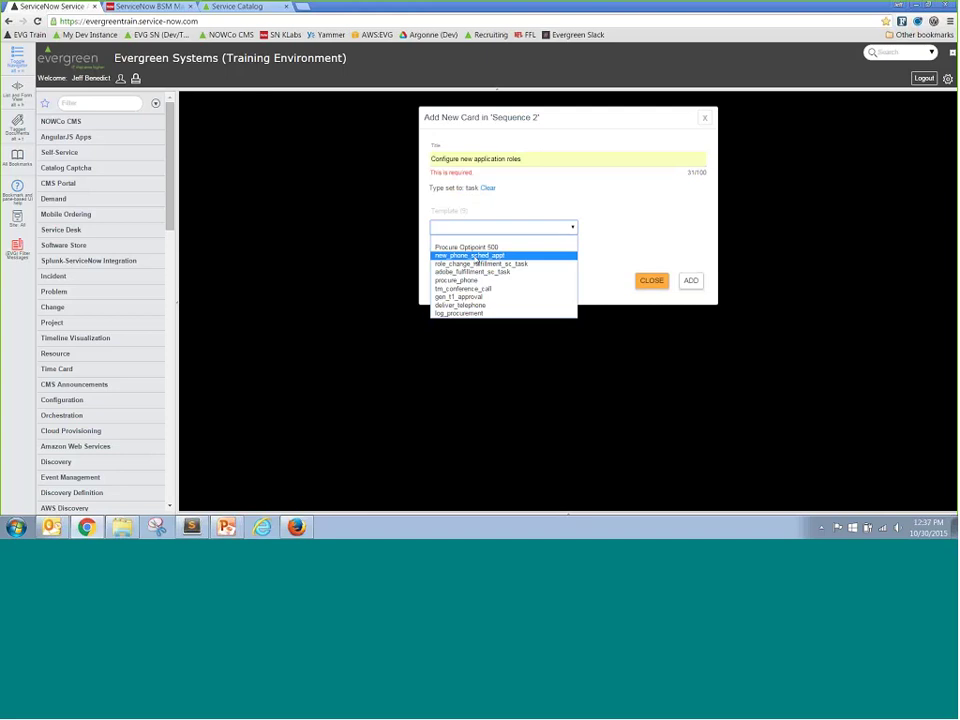
click(479, 265)
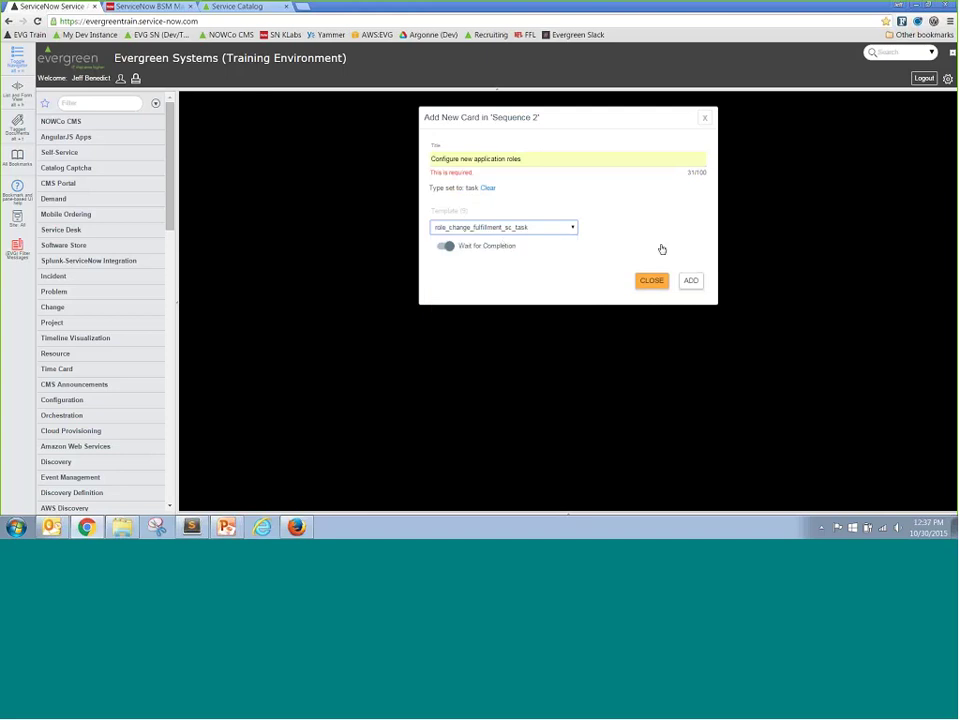
click(690, 284)
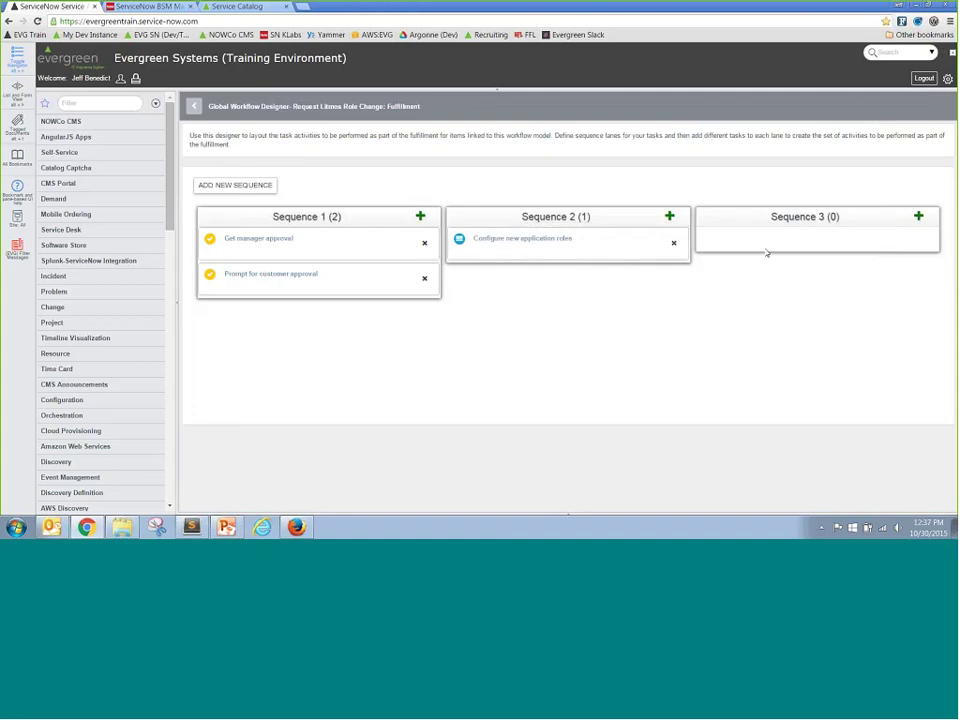
- Add a customer verification card titled "Confirm completion with customer" to Sequence 3
click(919, 216)
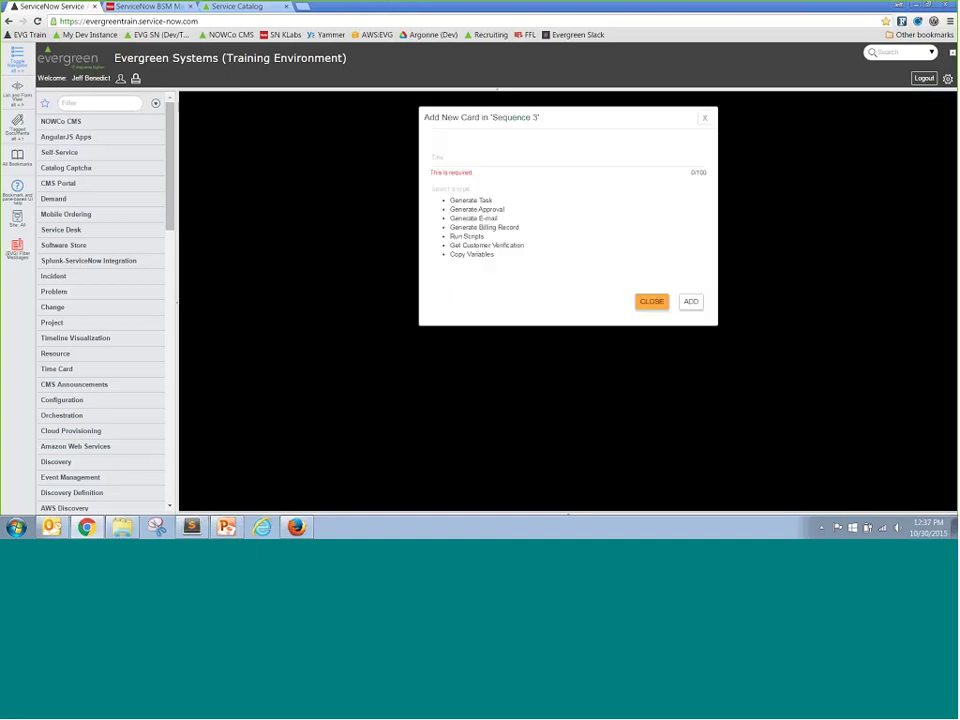
text(Conf)
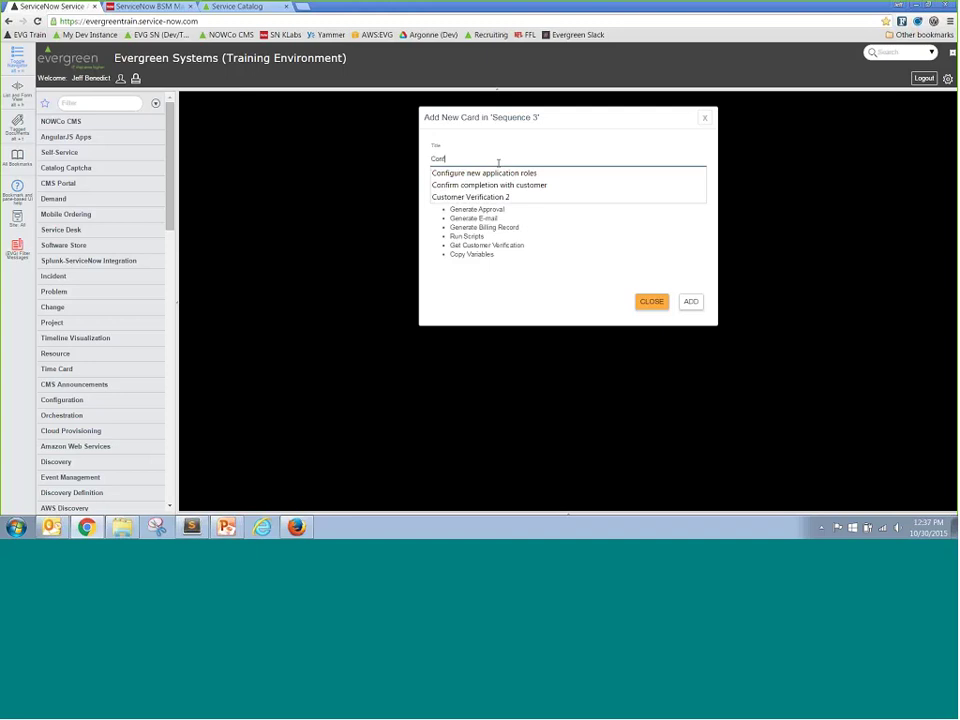
key(Down)
key(Down)
key(Return)
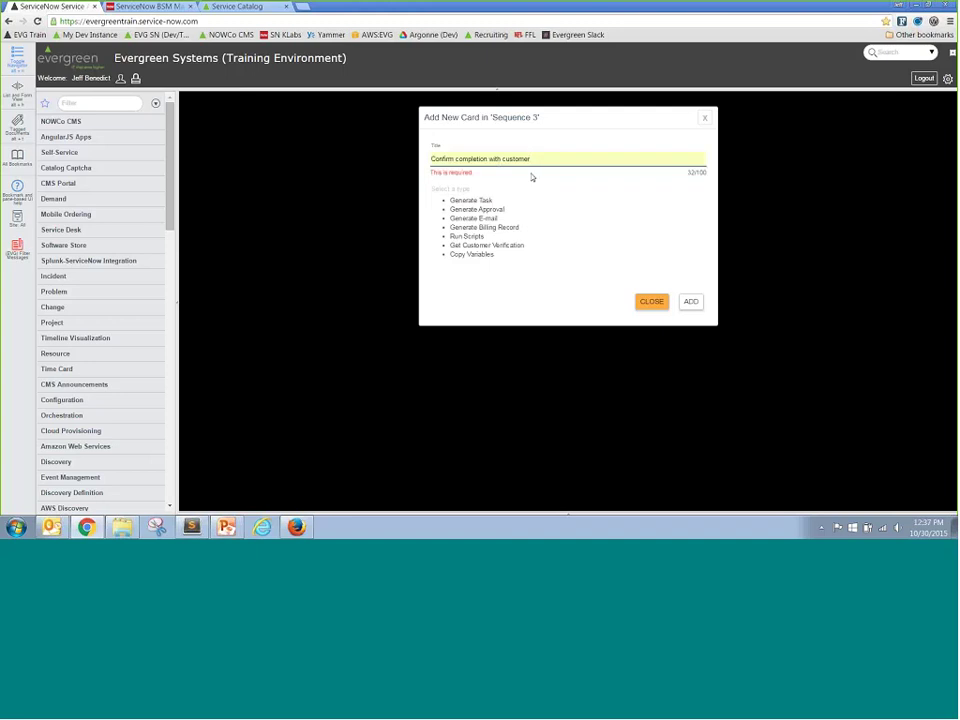
click(489, 248)
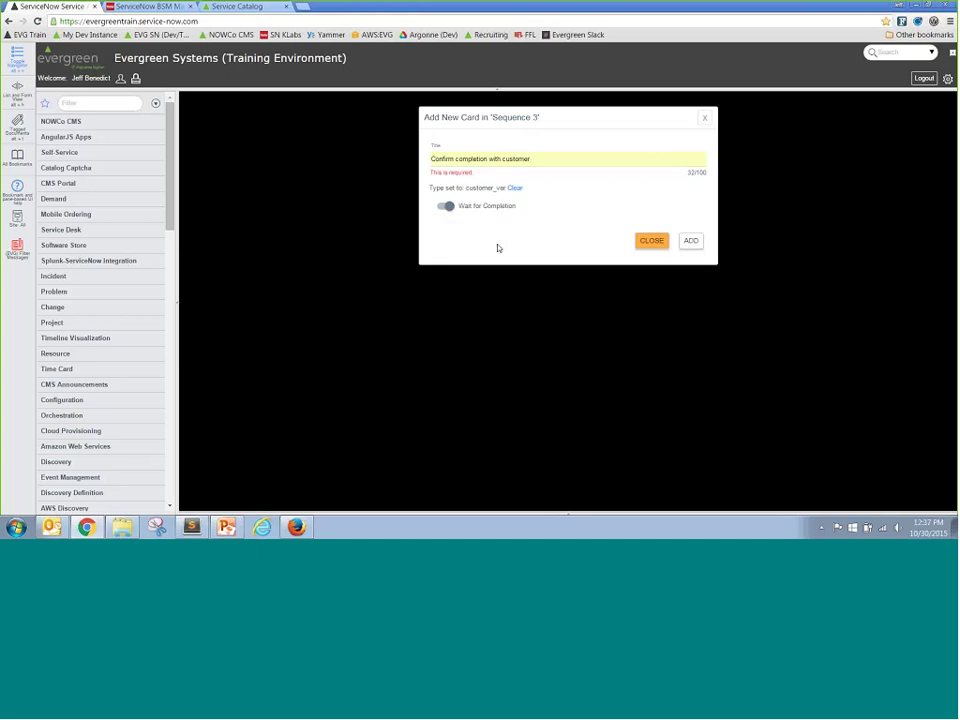
click(692, 242)
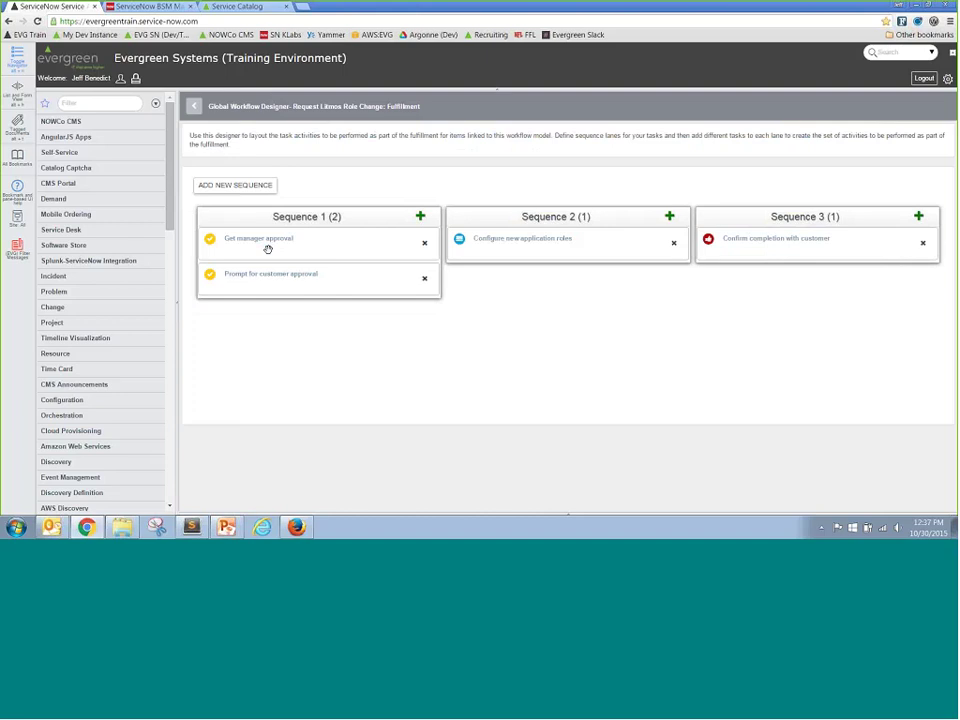
- Add a fourth sequence and spread the cards one per sequence: manager approval, customer approval, role configuration, completion confirmation
click(226, 187)
drag(611, 238, 795, 240)
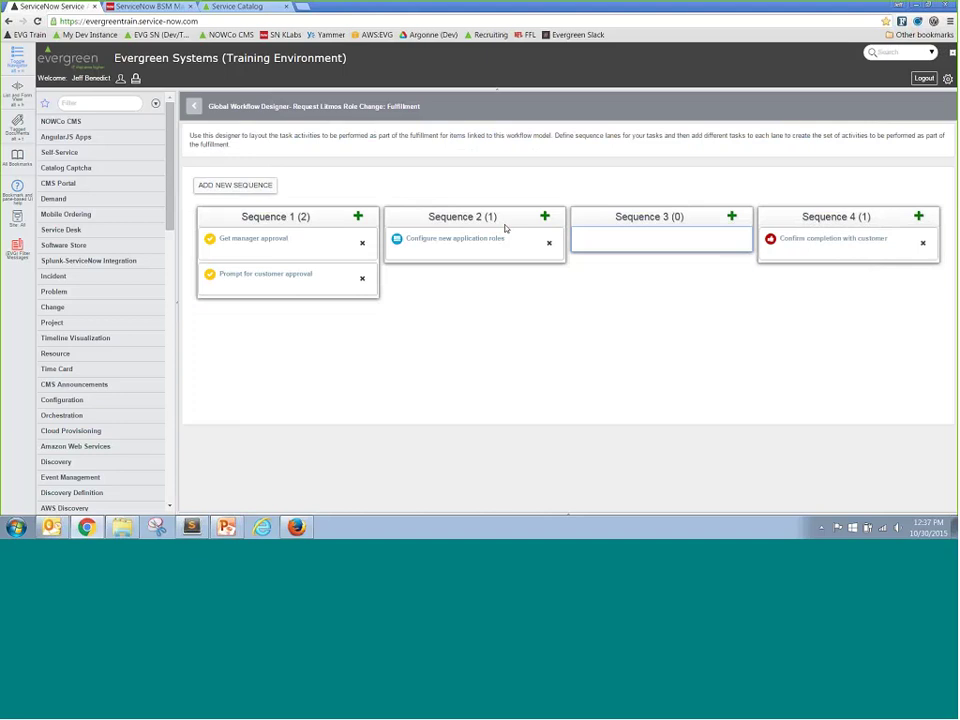
drag(504, 238, 626, 251)
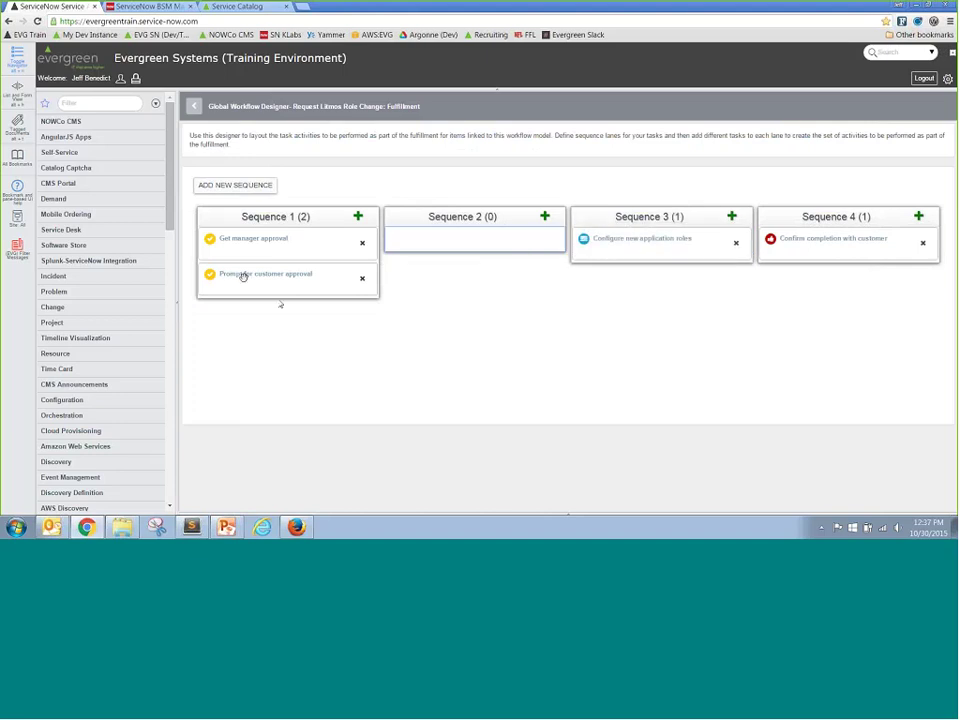
drag(243, 276, 437, 242)
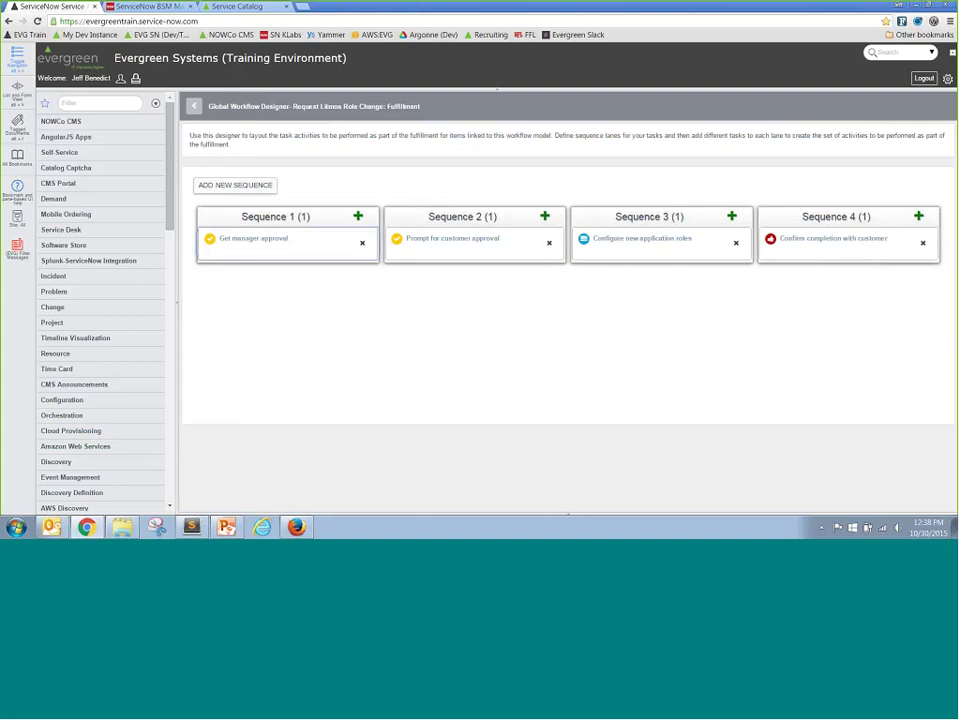
- Search the self-service portal in Firefox for "learning" and narrow the results to business services by excluding knowledge and catalog items
click(296, 527)
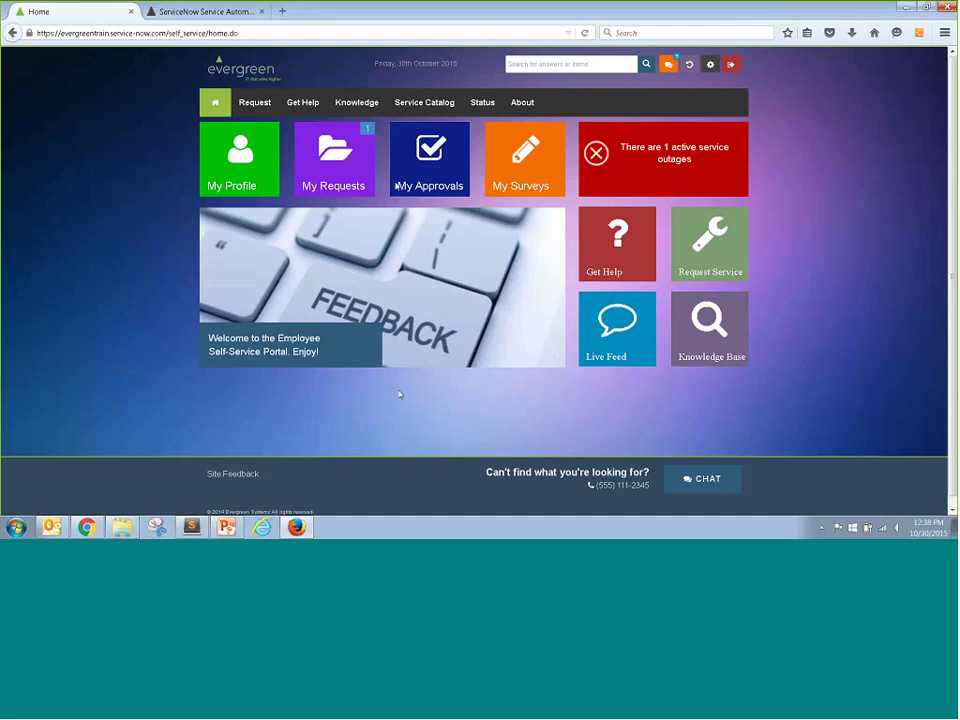
text(learn)
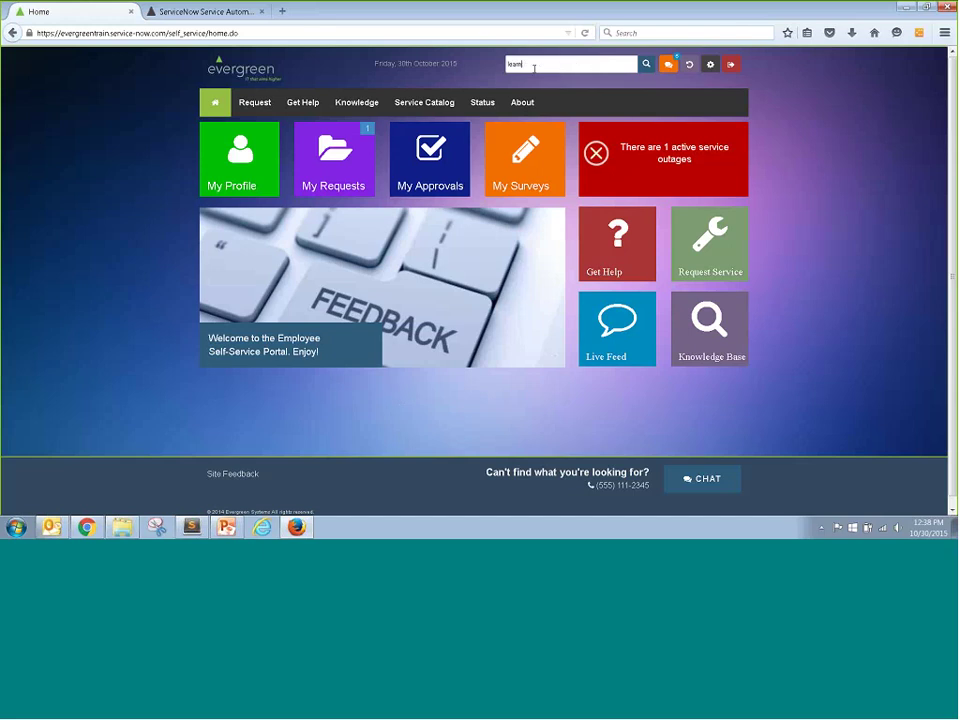
text(ing)
key(Return)
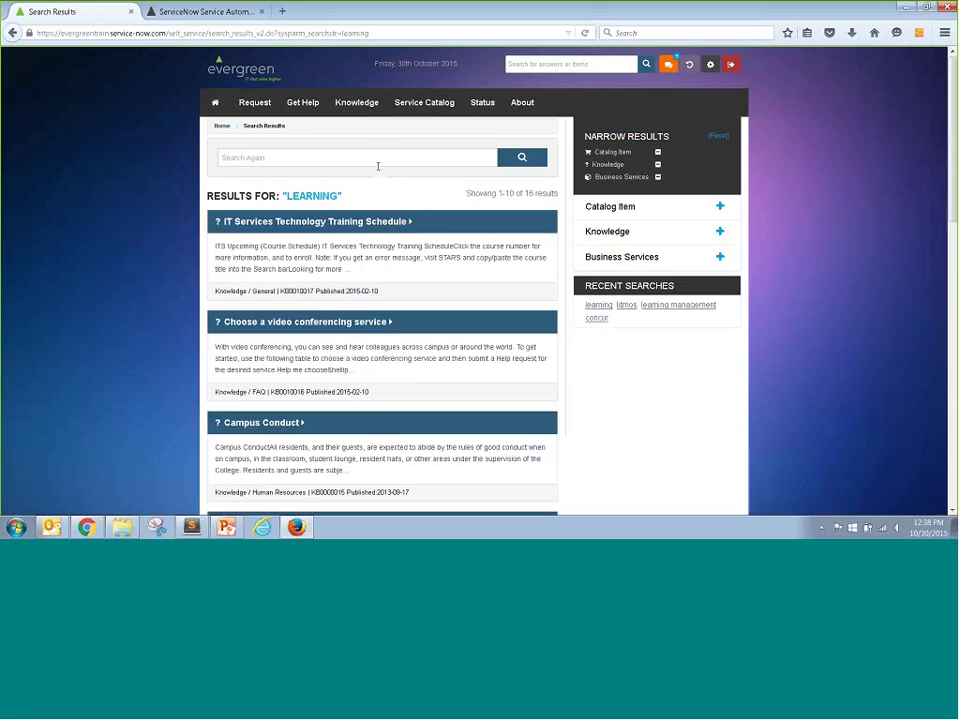
click(657, 164)
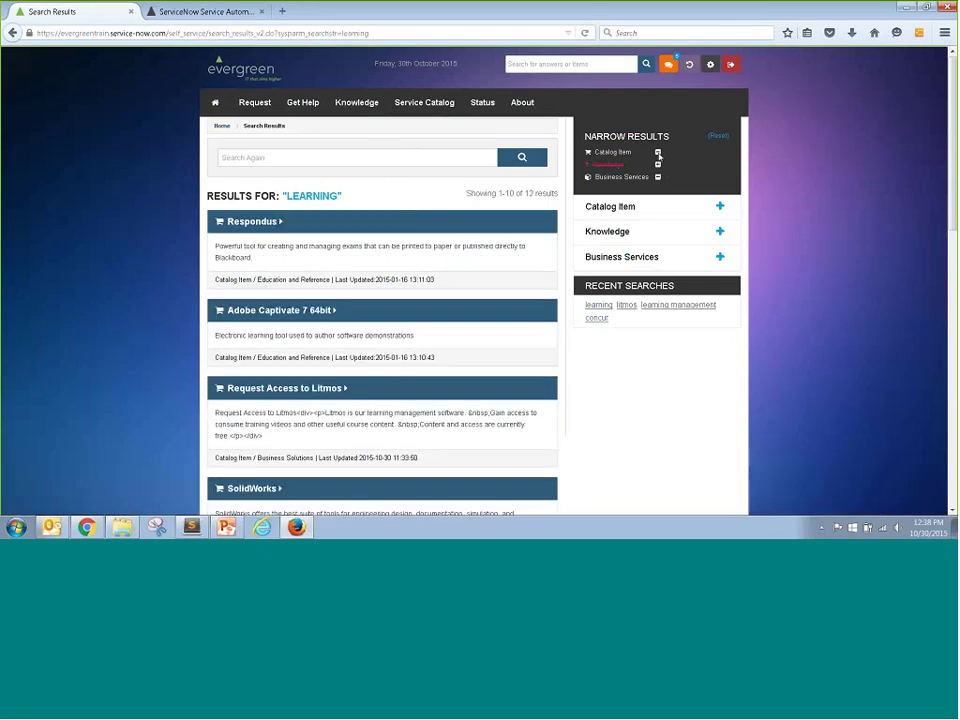
click(657, 151)
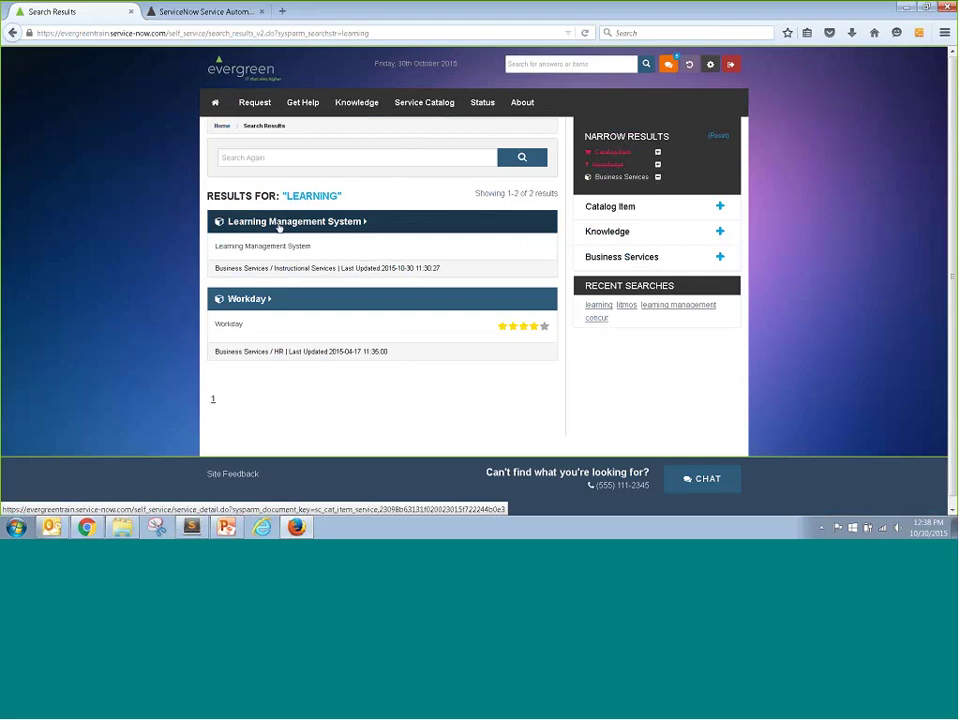
- Open the Learning Management System service from the search results and go to its Request Access to Litmos item
click(279, 226)
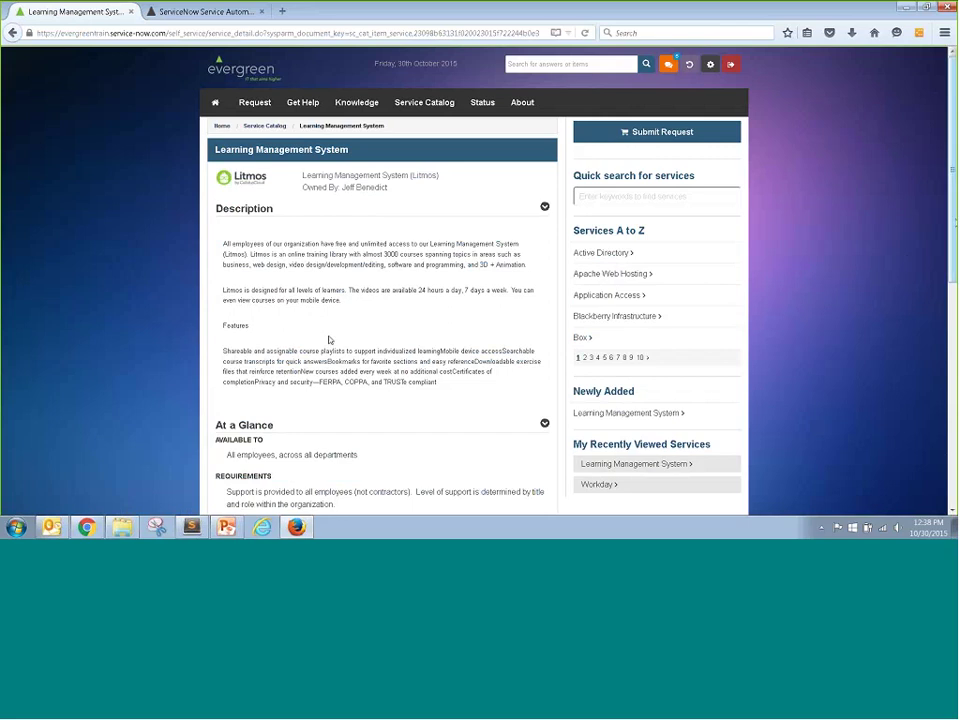
scroll(908, 259, down, 3)
scroll(956, 340, down, 2)
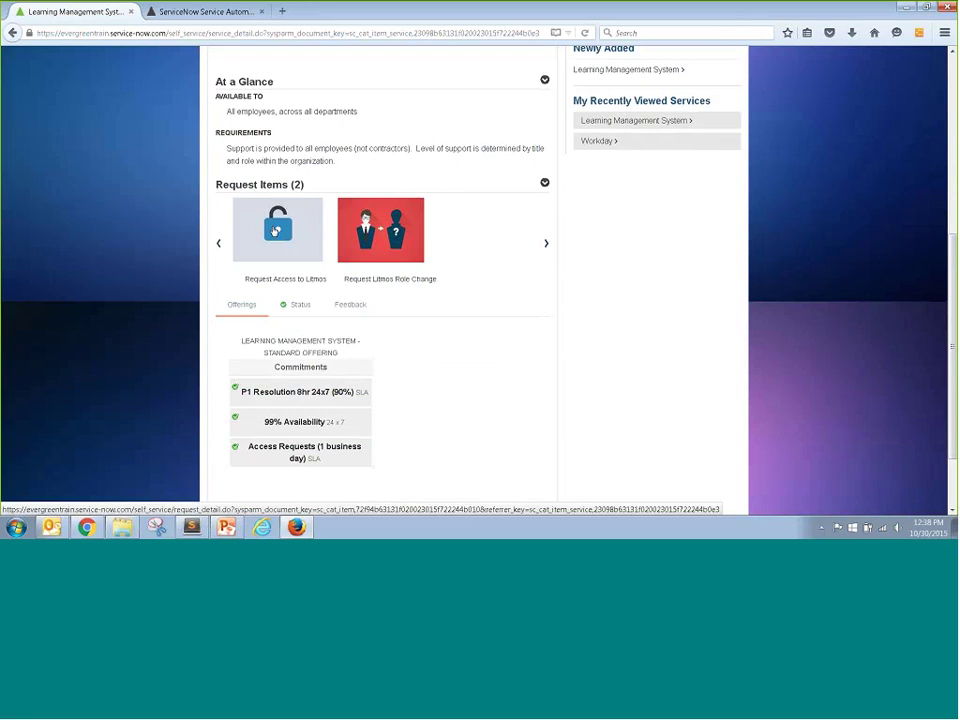
click(276, 231)
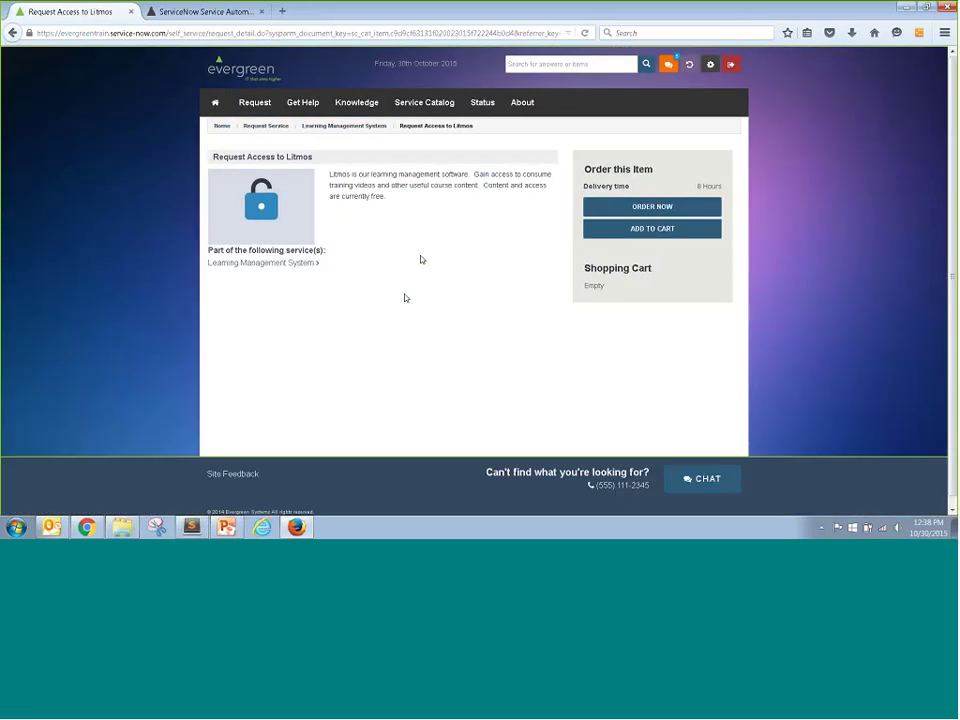
- Order the Litmos access item immediately with the business reason "Need to learn Java"
click(655, 207)
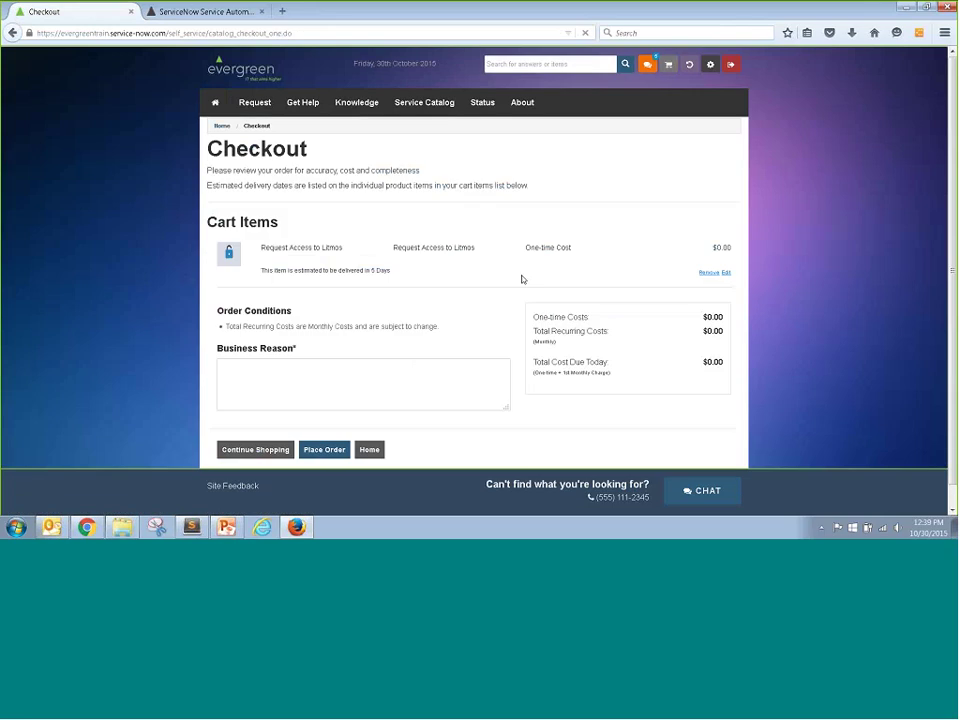
click(449, 405)
text(Need to learn Hav)
key(BackSpace)
key(BackSpace)
key(BackSpace)
text(Java)
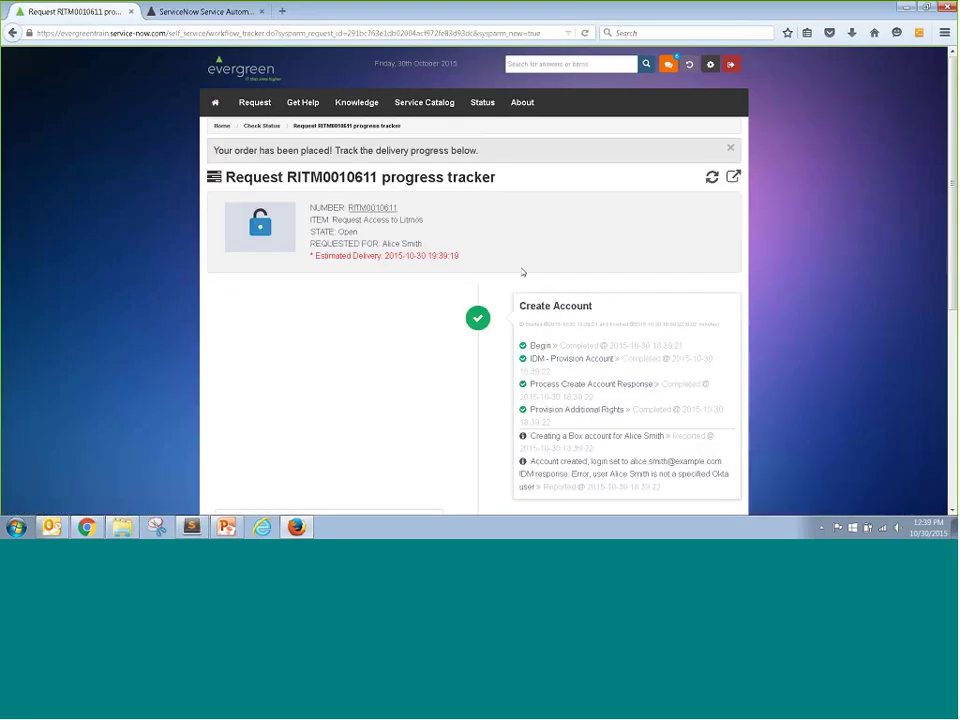
- Review the stages in the access request's progress tracker, from Create Account onward
scroll(953, 253, down, 2)
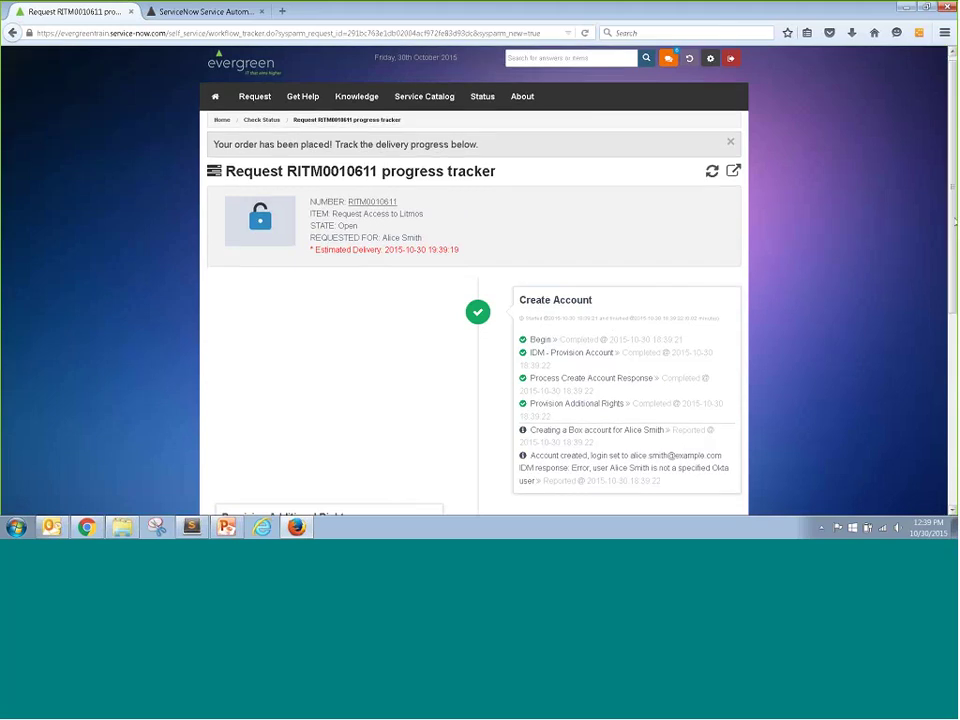
scroll(953, 253, down, 1)
scroll(953, 265, down, 1)
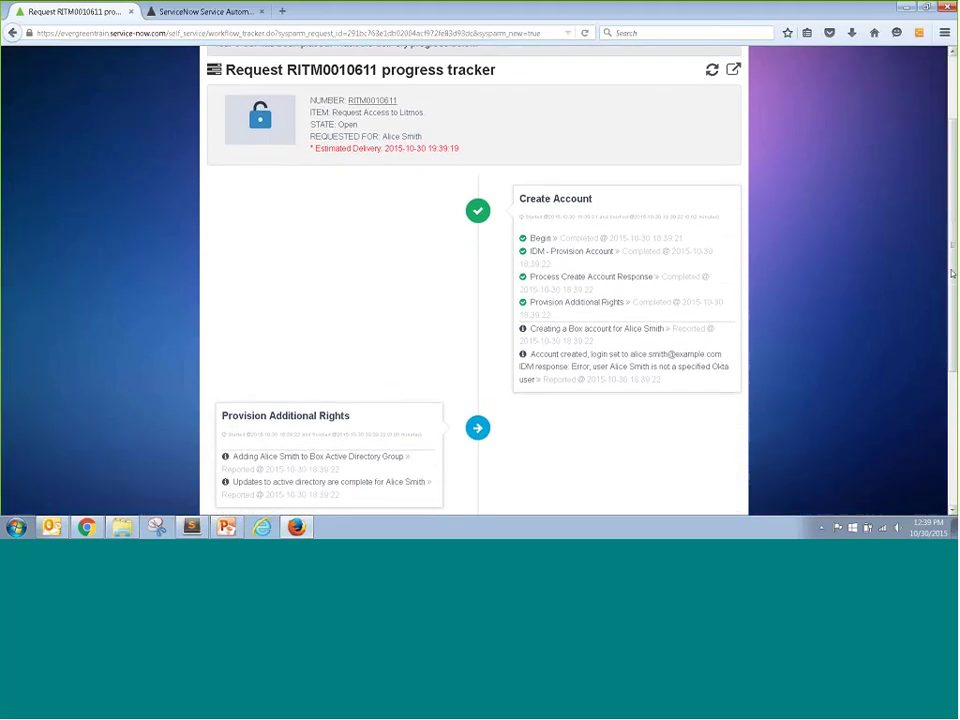
scroll(953, 272, down, 3)
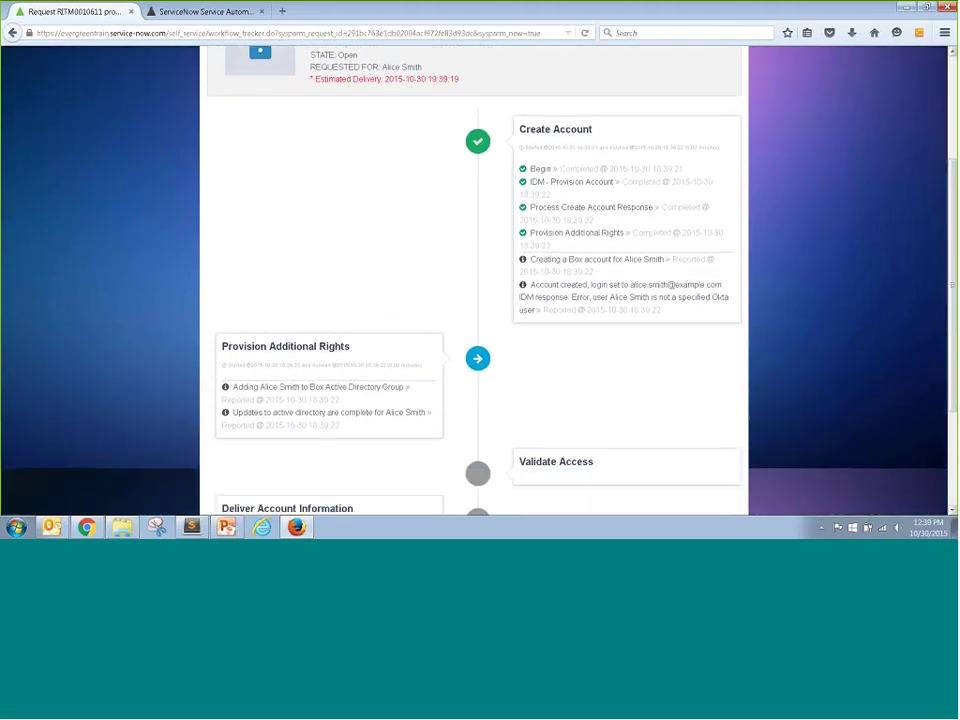
scroll(813, 243, up, 6)
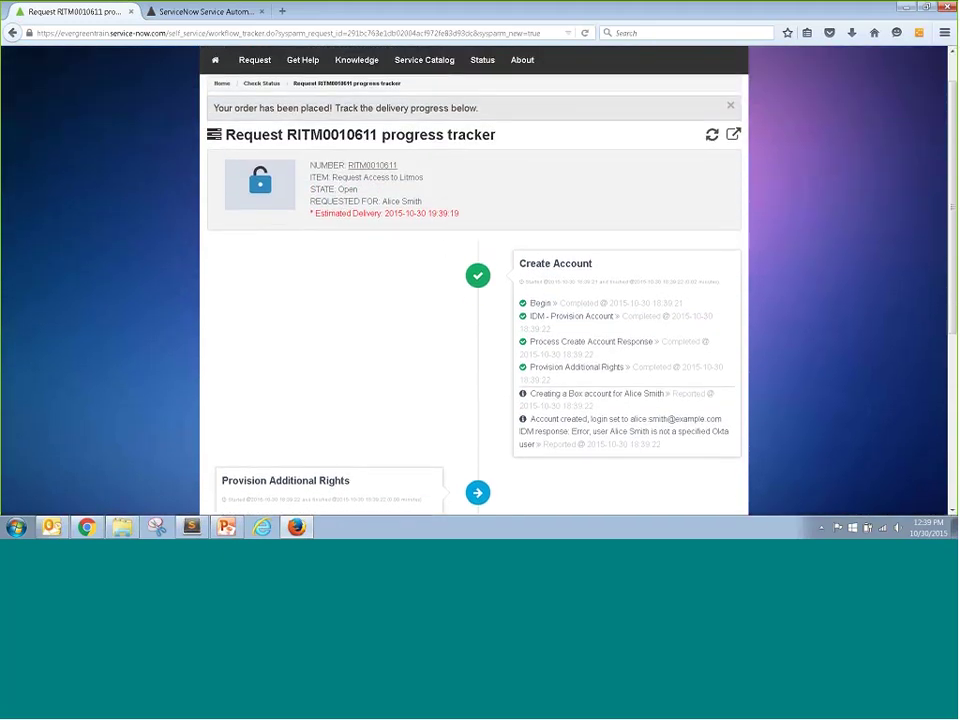
- Inspect the request's Access Request - LMS workflow diagram and its IDM - Provision Account subflow, and refresh the main diagram
click(733, 136)
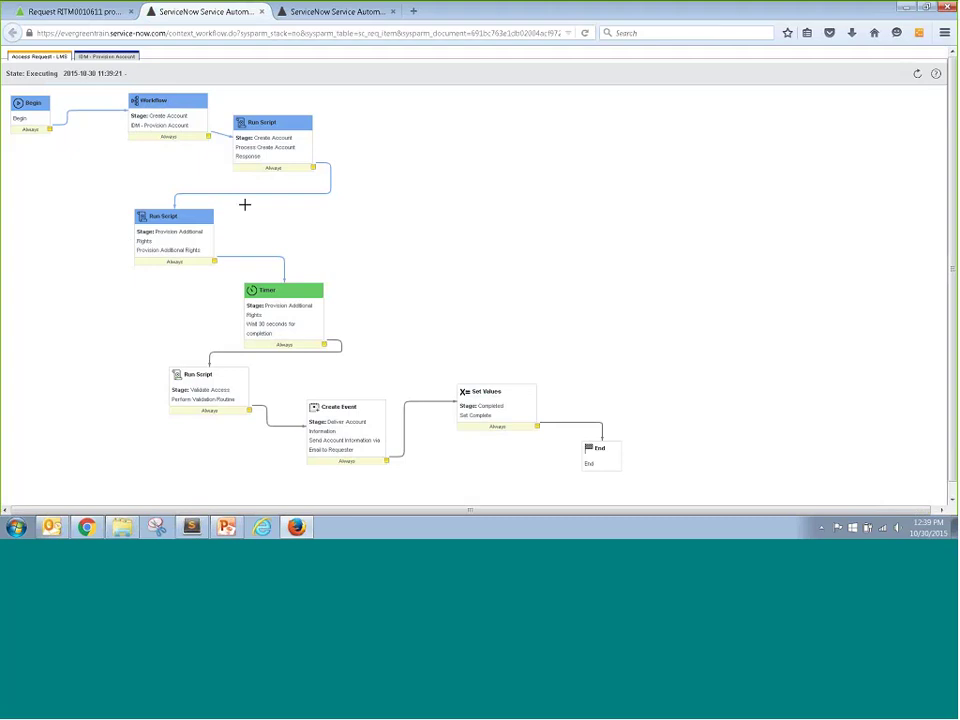
click(106, 56)
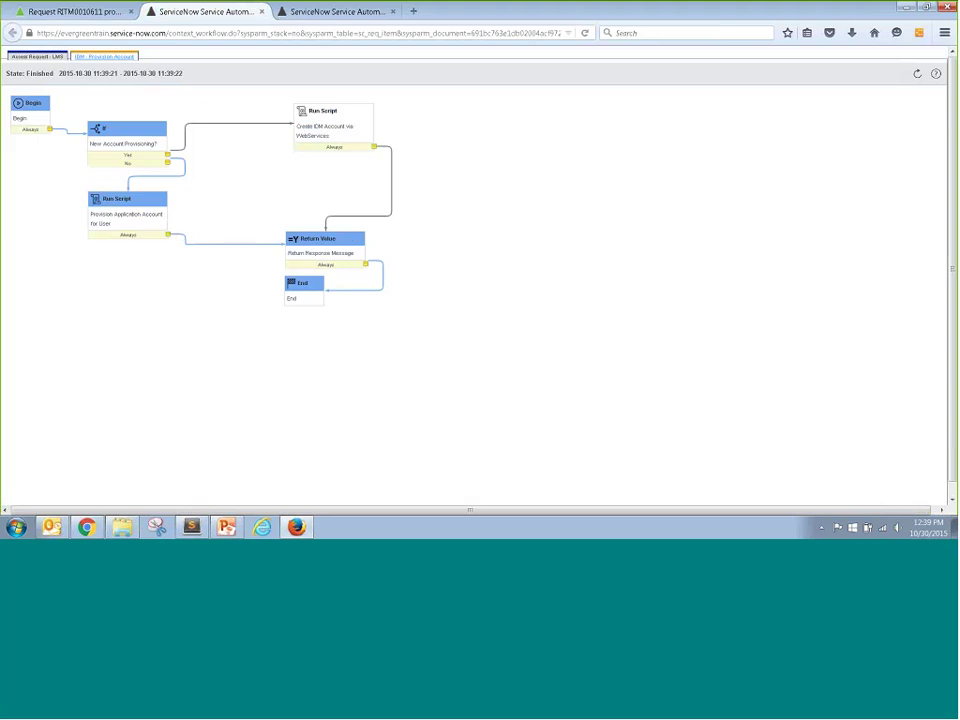
click(45, 56)
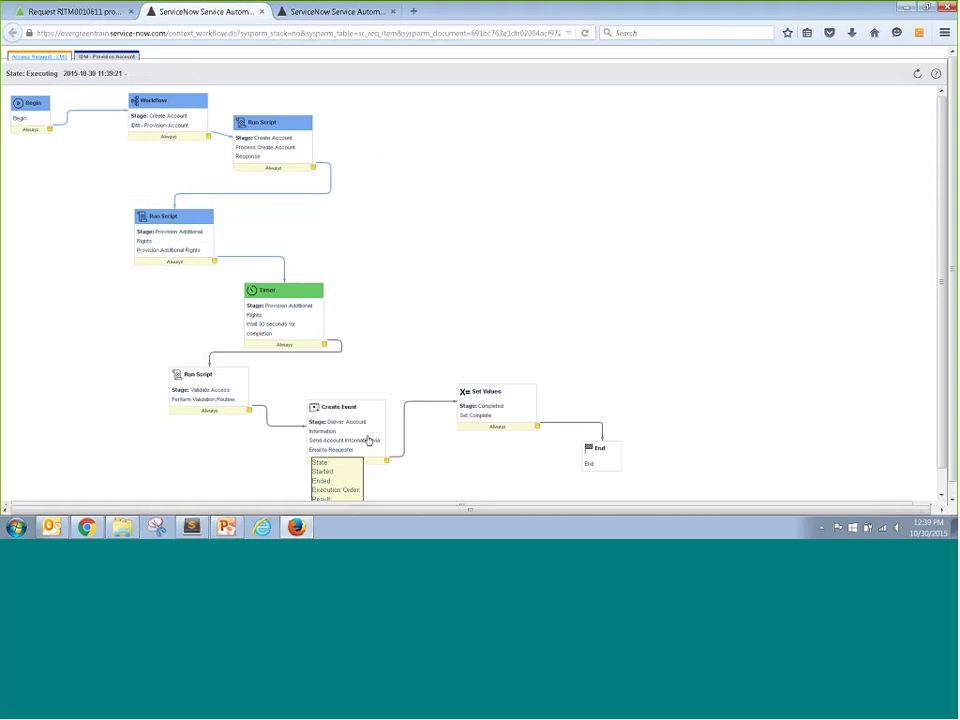
click(917, 74)
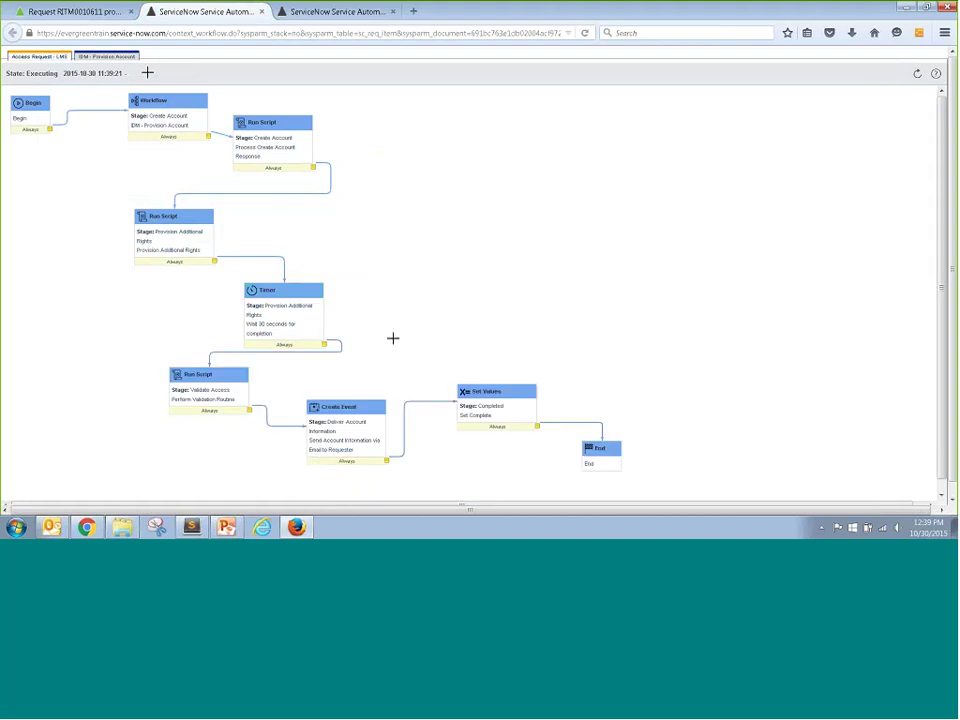
- Return to the access request's progress tracker and examine all its stages through Completed
key(ctrl+shift+Tab)
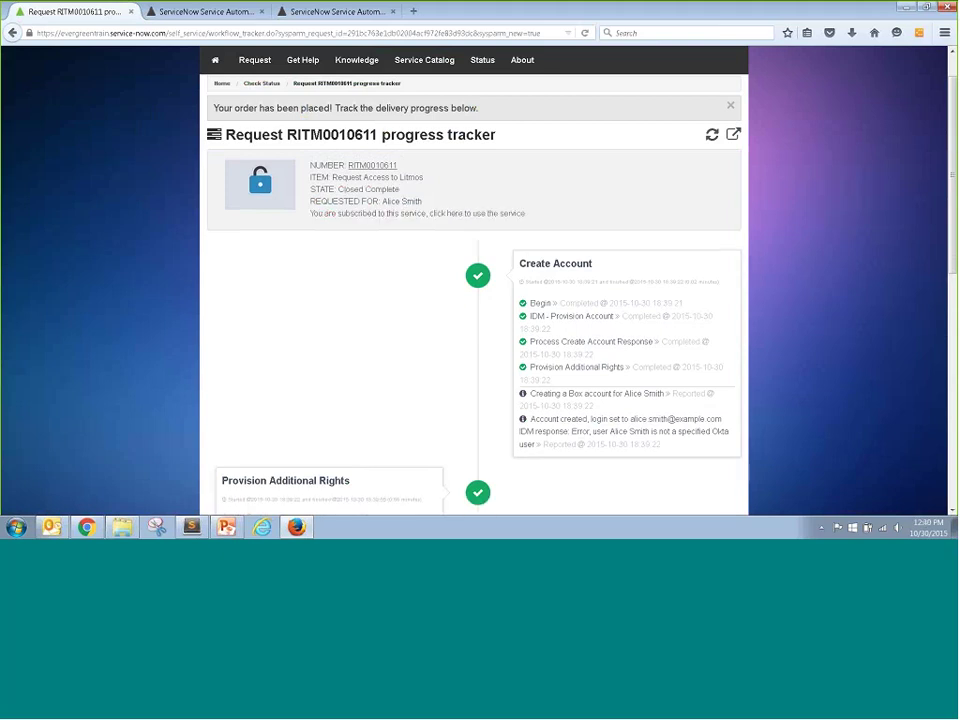
scroll(475, 280, down, 5)
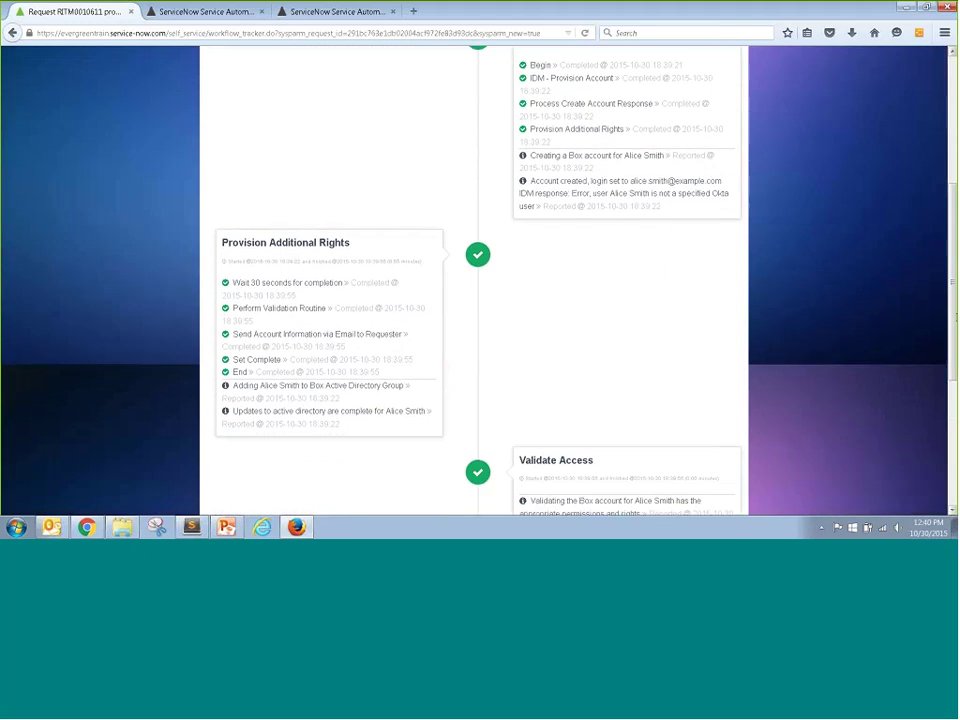
scroll(475, 280, down, 5)
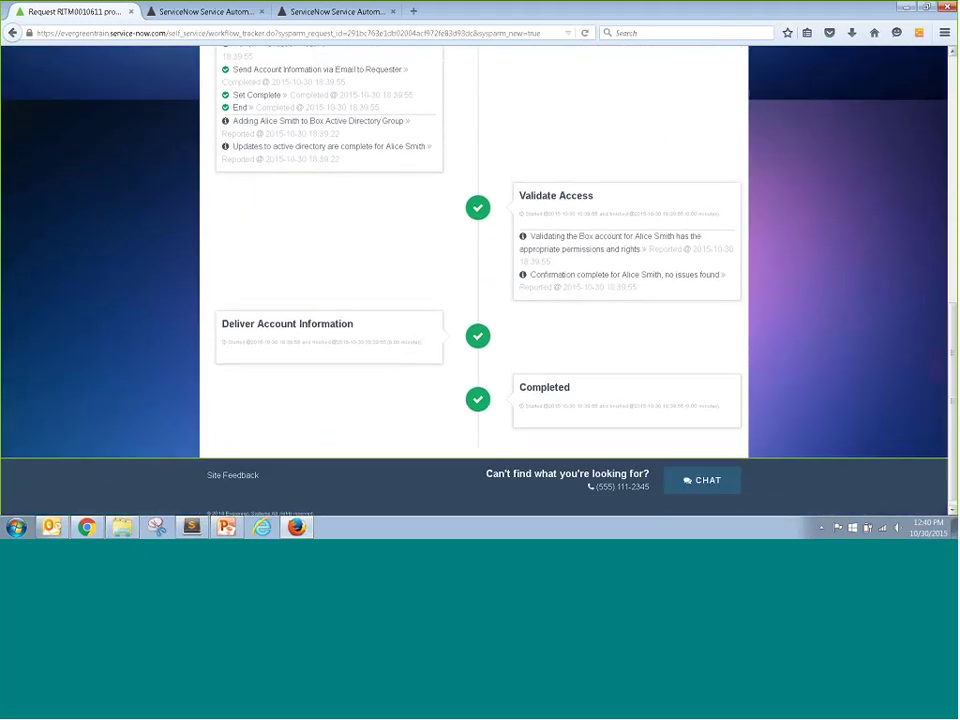
scroll(946, 228, up, 10)
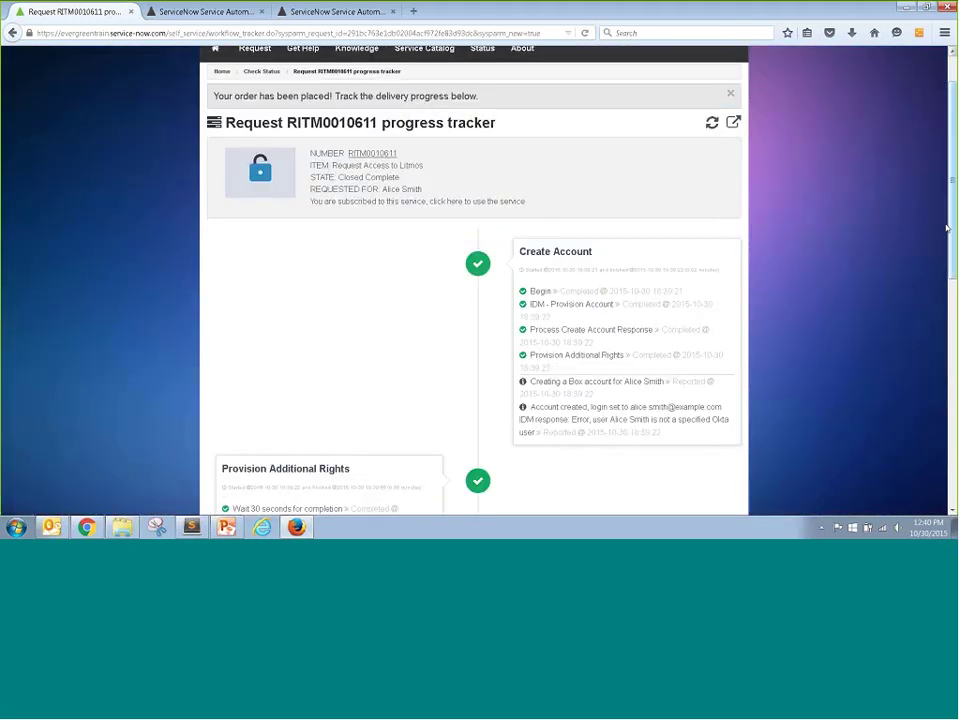
scroll(946, 228, up, 2)
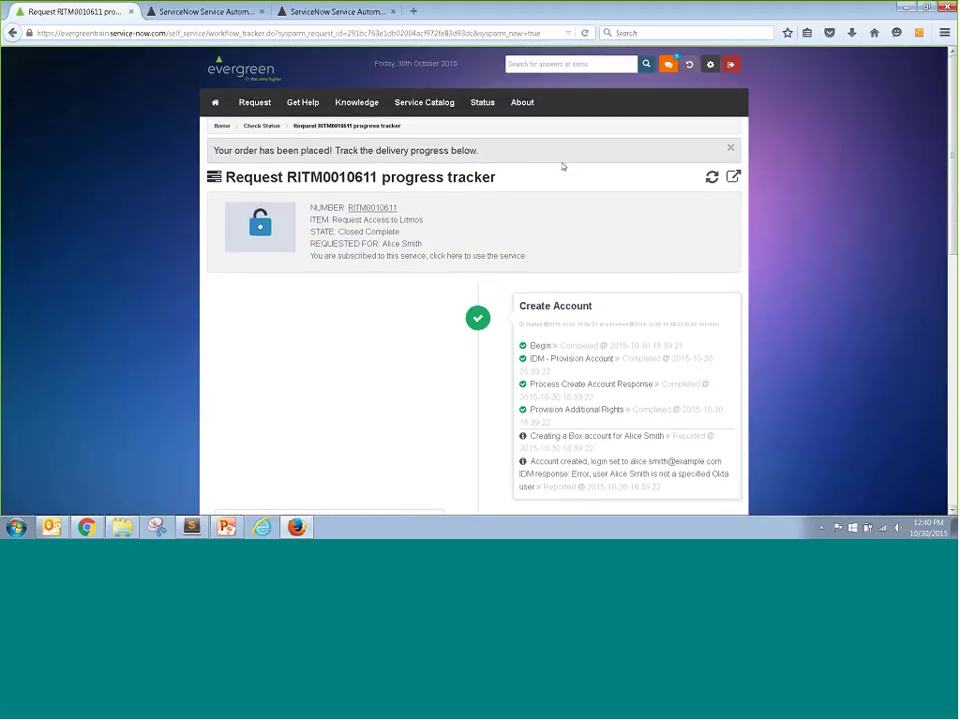
- Open the newly added Learning Management System service from the service catalog and go to its Request Litmos Role Change item
click(424, 102)
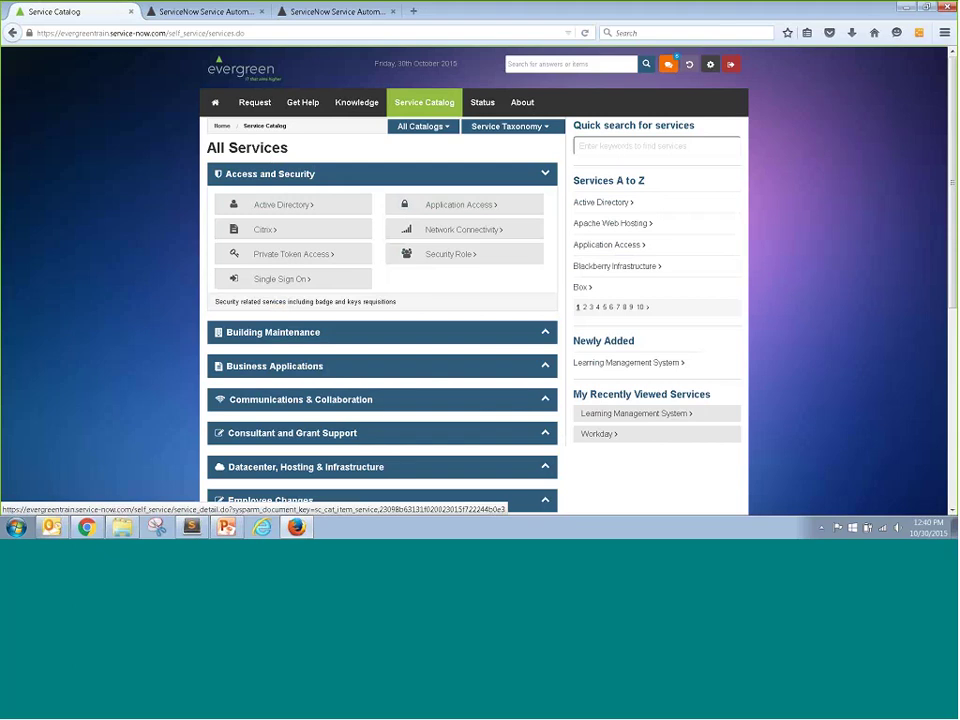
click(622, 365)
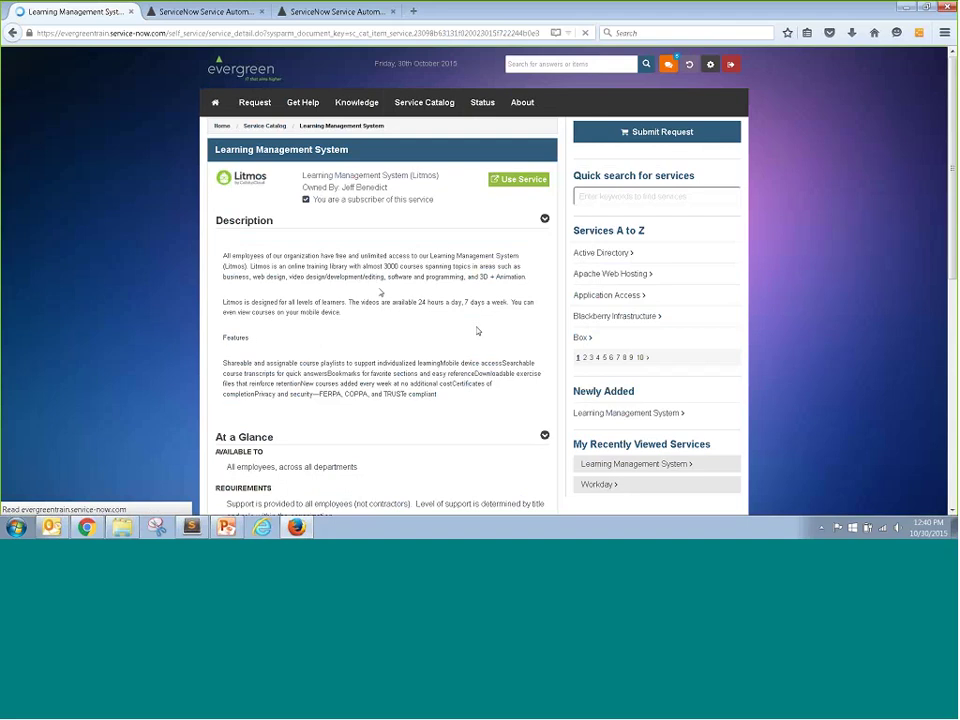
scroll(544, 316, down, 5)
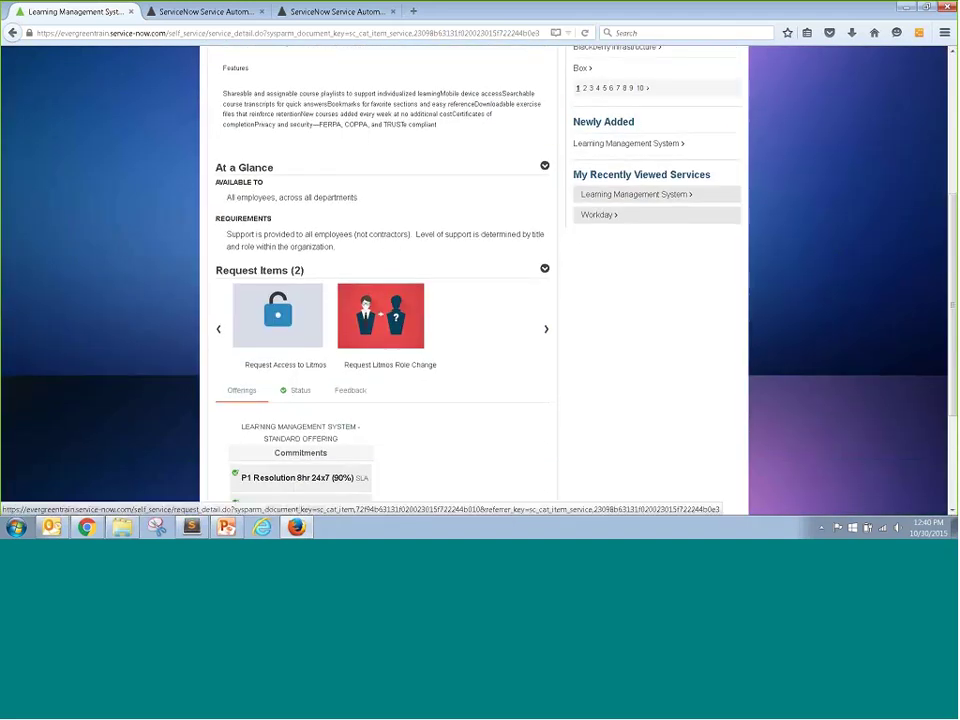
click(491, 375)
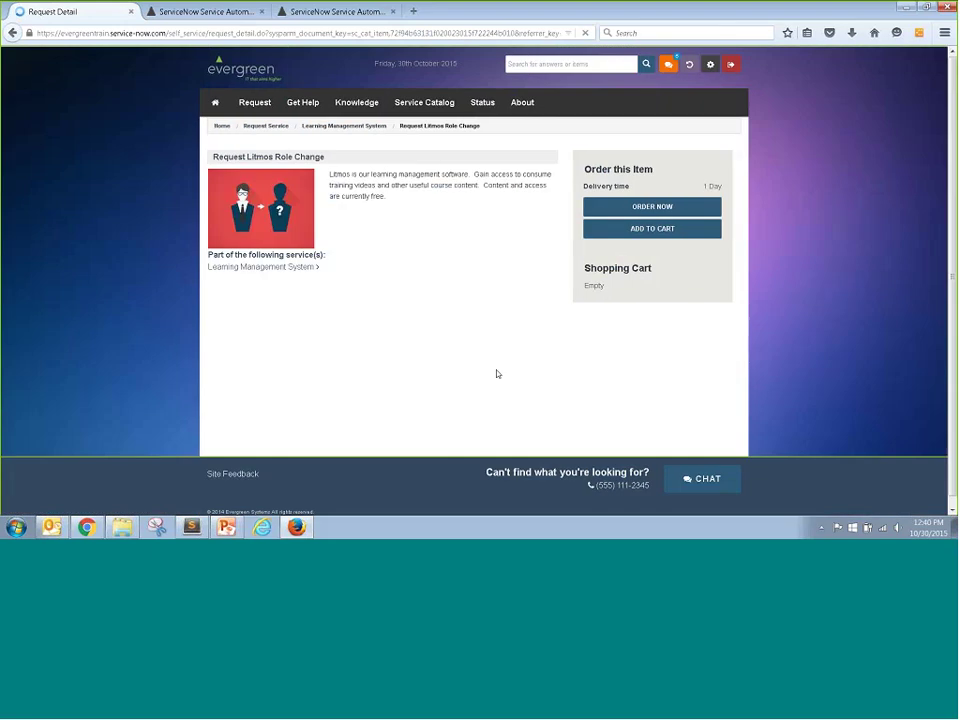
- Order the Litmos role change with the business reason "Not seeing the java courses I need." and open its request details and progress tracker
click(651, 207)
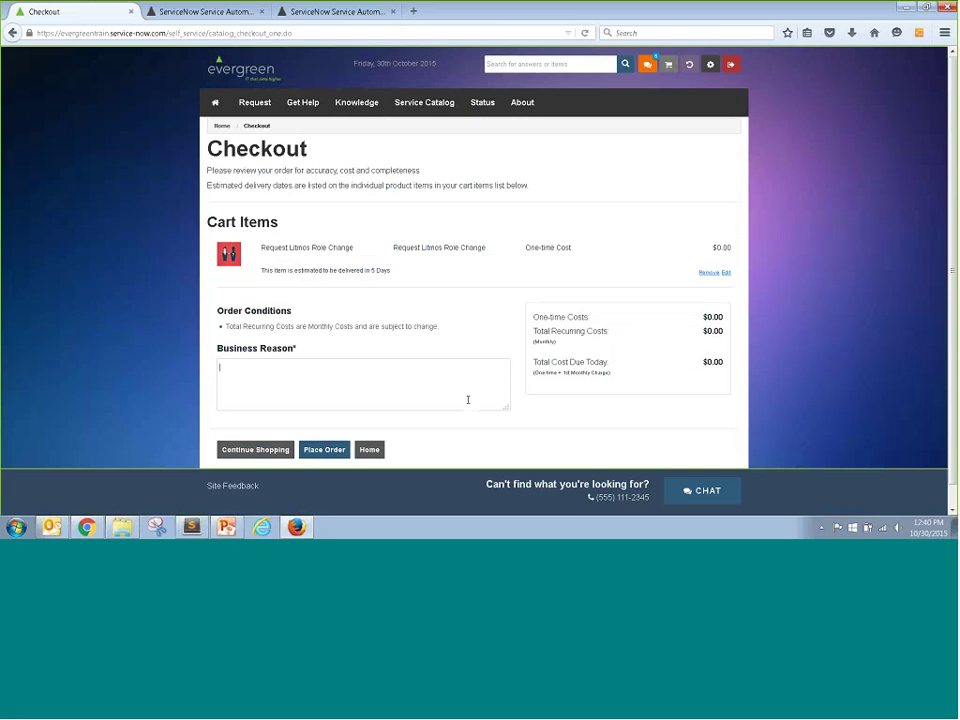
text(seeing the java courses I need.)
click(324, 449)
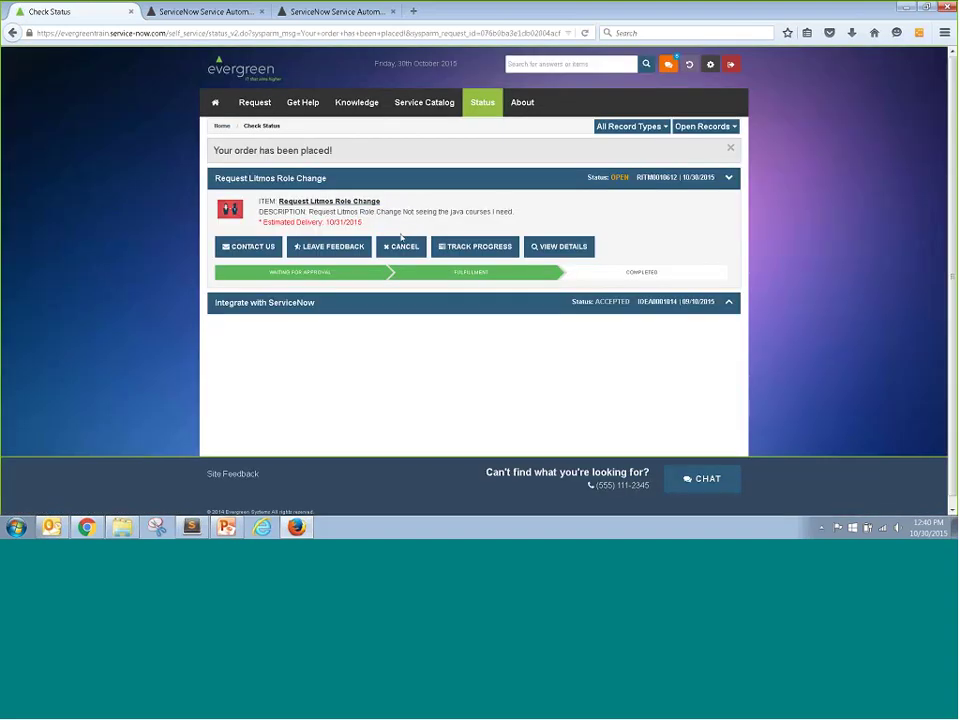
click(557, 248)
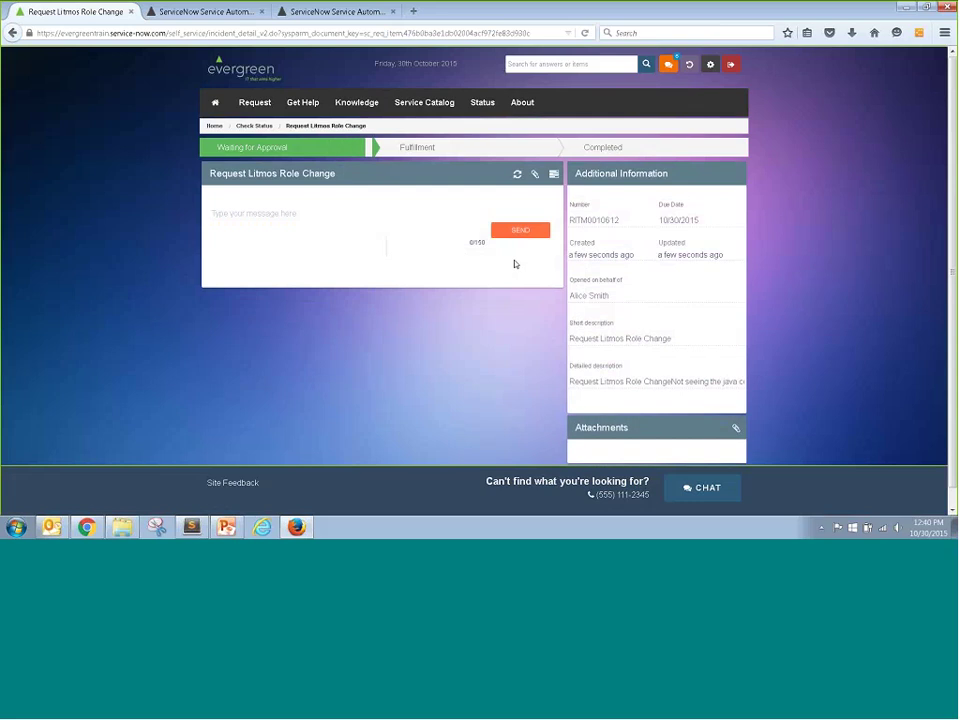
click(555, 175)
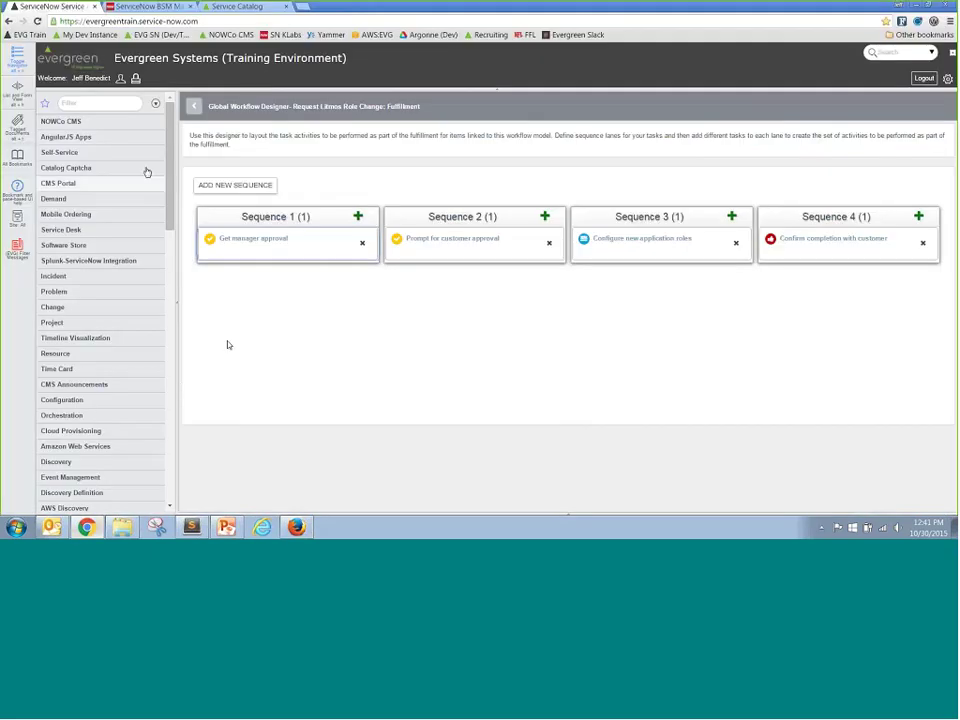
- In Chrome, list all requested items using sc_req_item.list in the navigator filter and open the newest Request Litmos Role Change record
click(140, 103)
text(sc_req_)
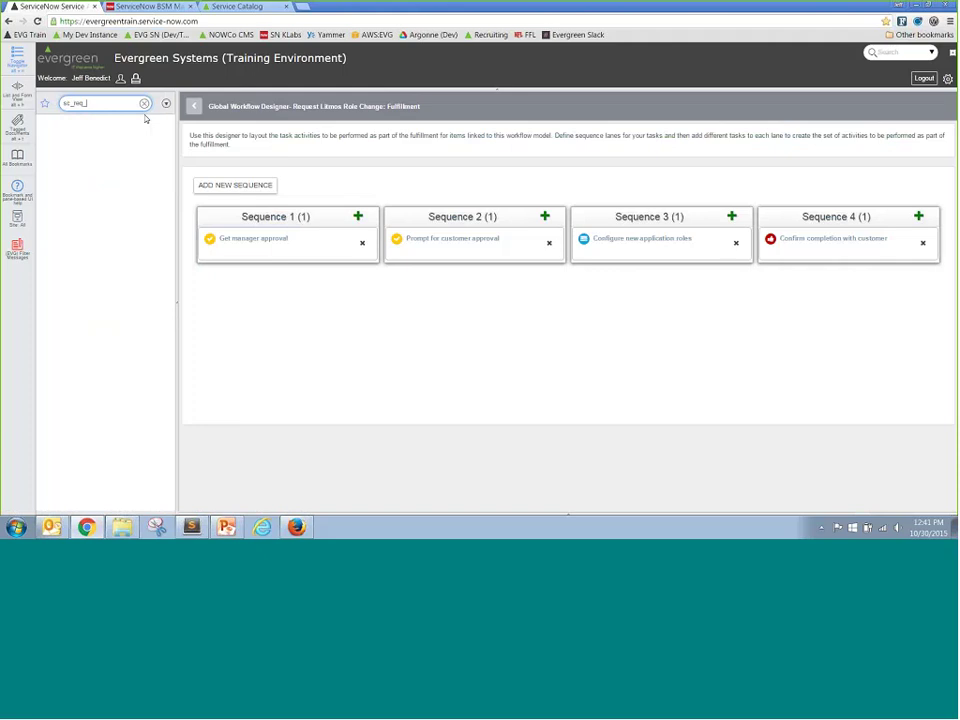
text(item.list)
click(144, 103)
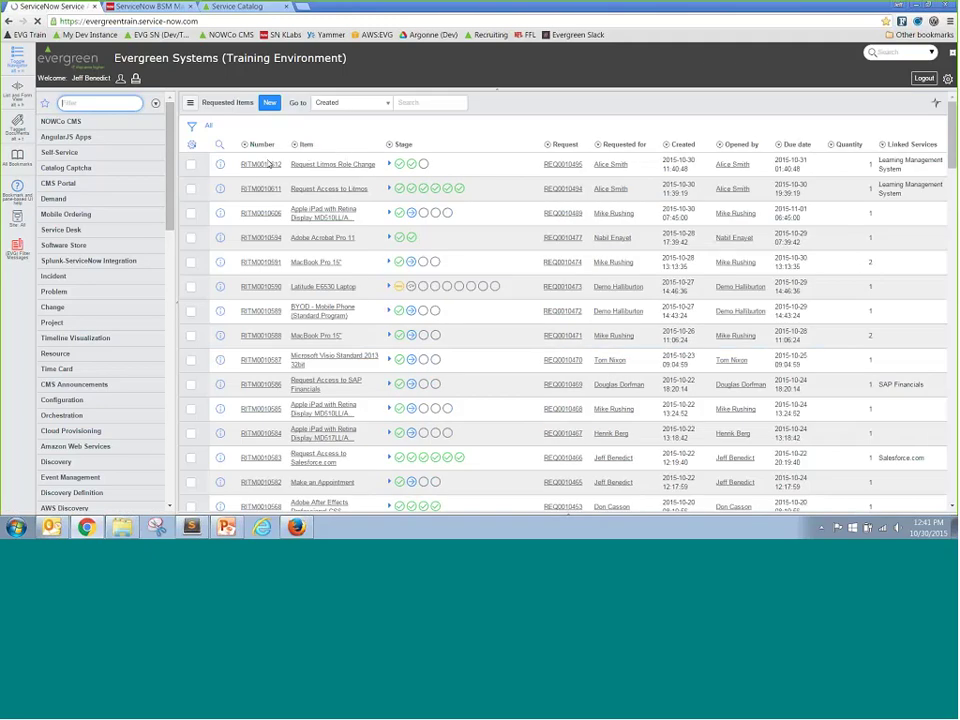
click(260, 166)
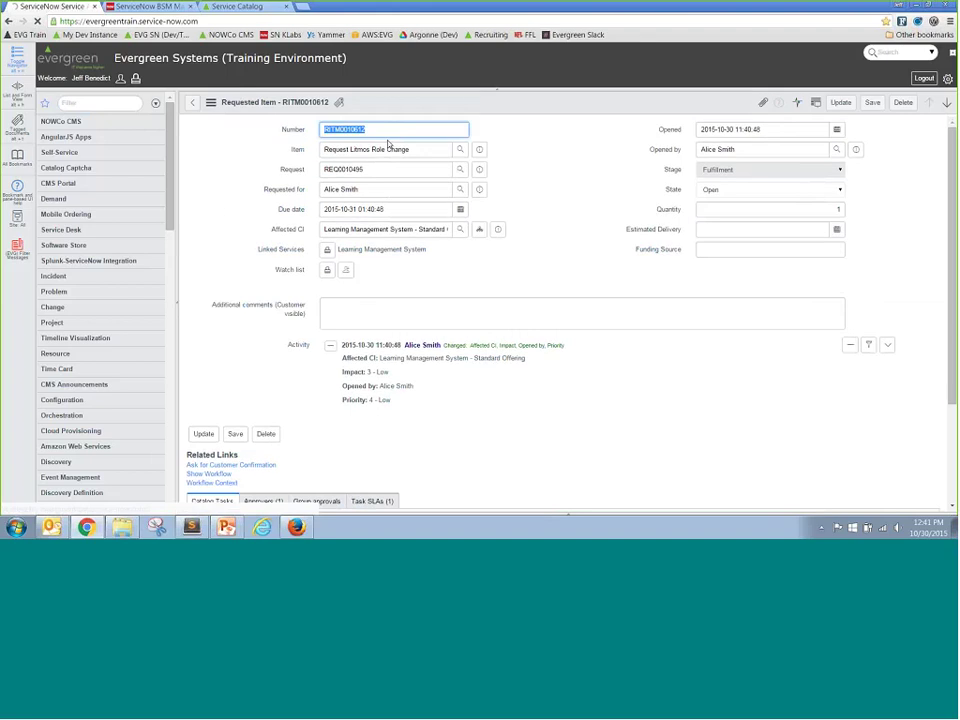
- Approve the manager's requested approval on the role change item and reload the form to update its approvers
scroll(953, 236, down, 3)
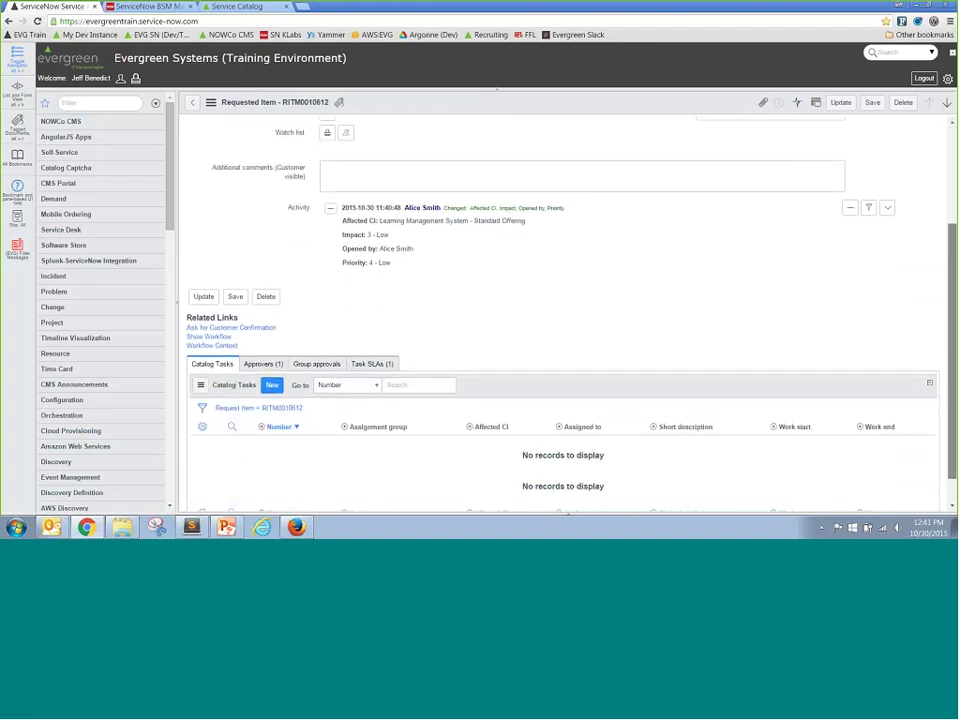
click(264, 364)
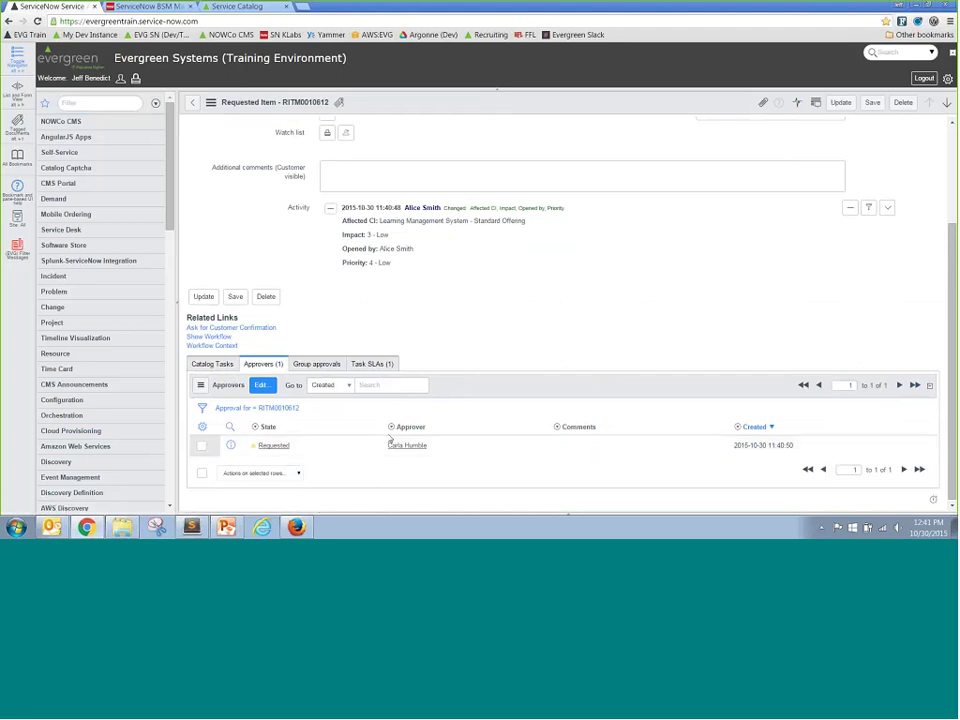
right_click(331, 447)
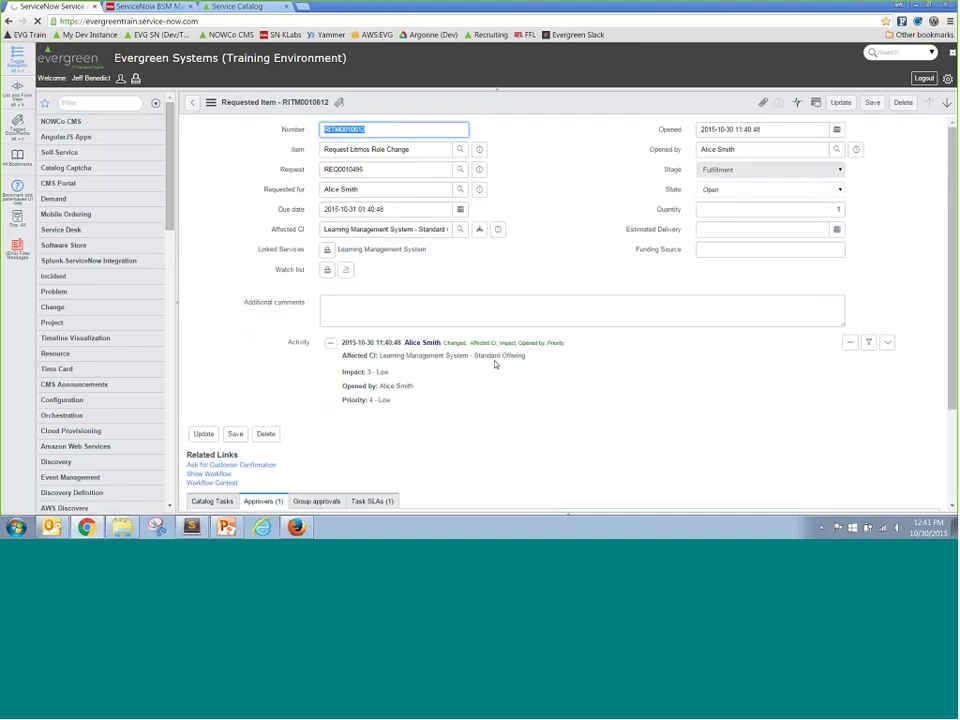
right_click(380, 104)
click(411, 287)
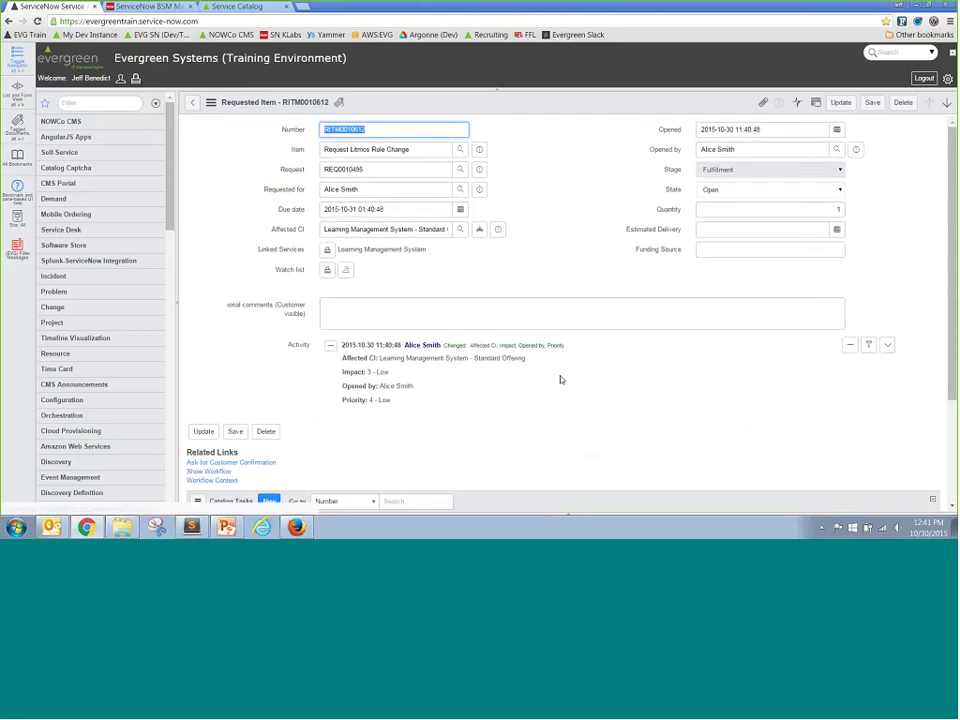
right_click(412, 102)
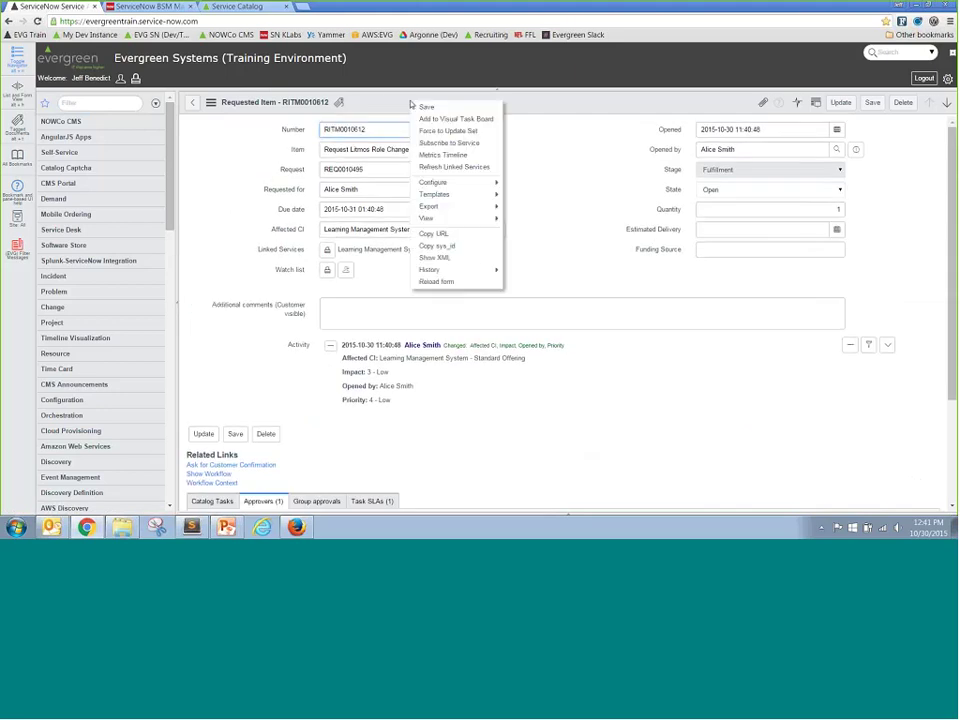
click(436, 282)
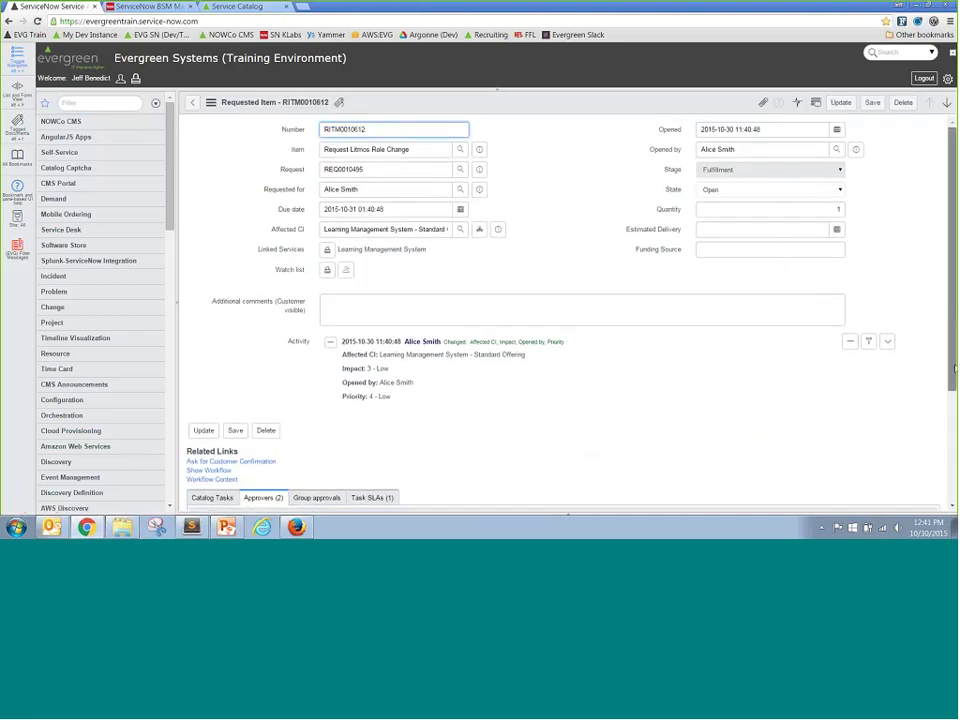
- Switch to the portal in Firefox and approve the pending Request Litmos Role Change approval from My Approvals
drag(954, 320, 954, 447)
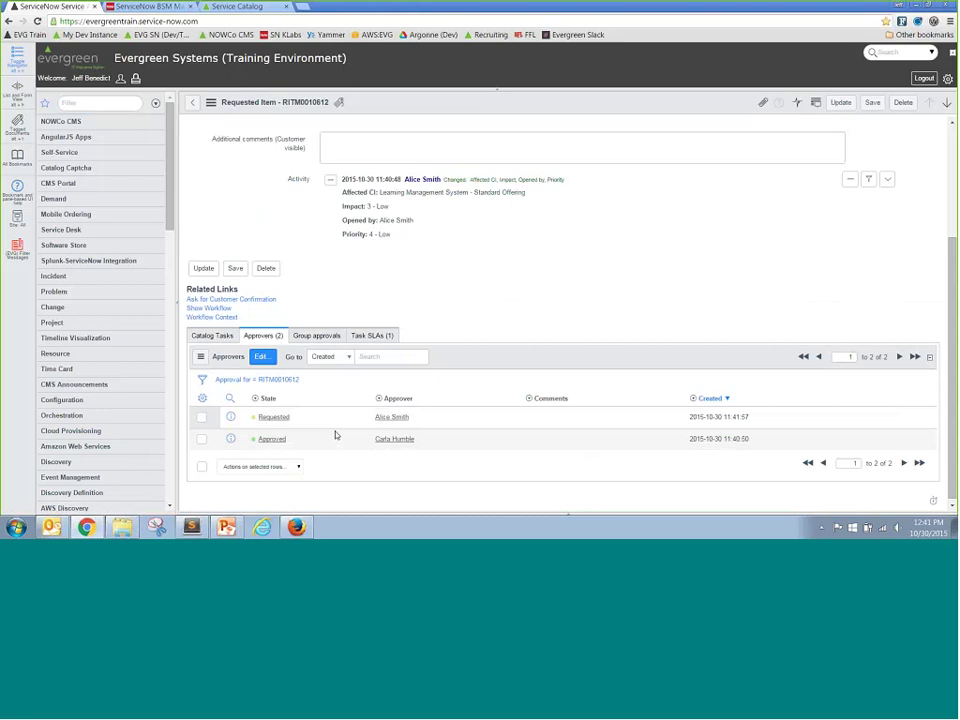
click(296, 527)
click(212, 100)
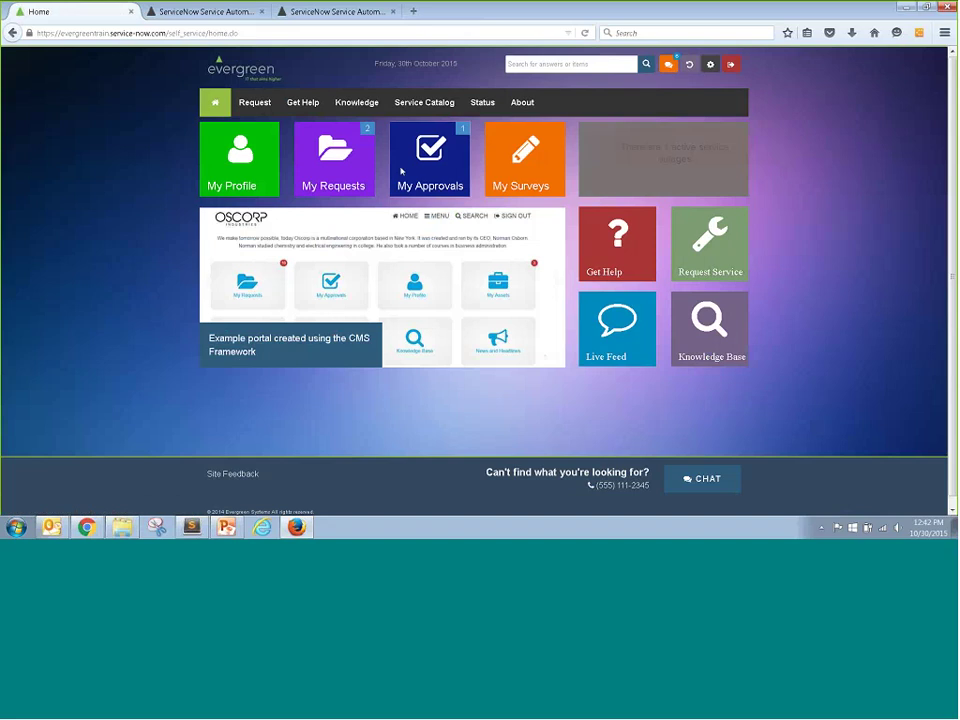
click(466, 157)
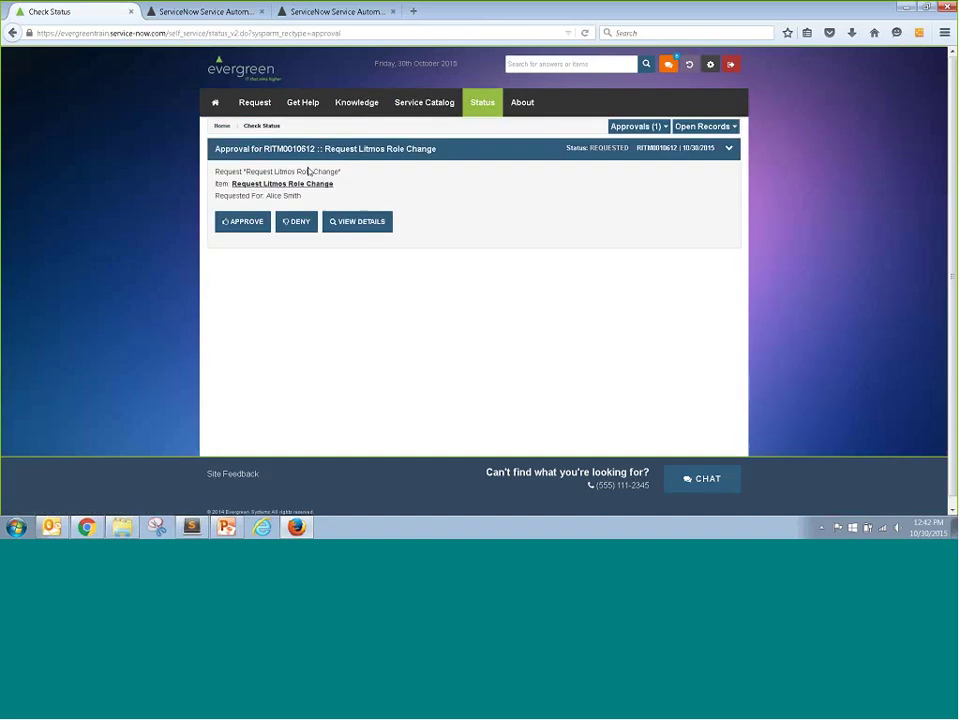
click(241, 222)
click(476, 242)
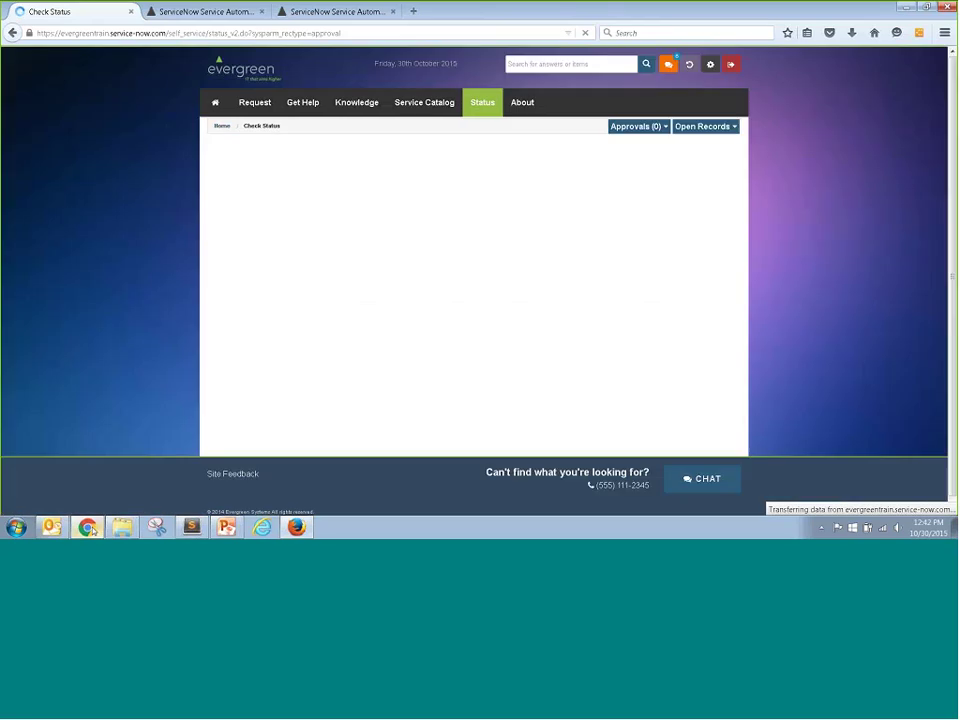
- Return to Chrome and reload the requested item form to update its approvers and catalog tasks
click(88, 527)
right_click(405, 107)
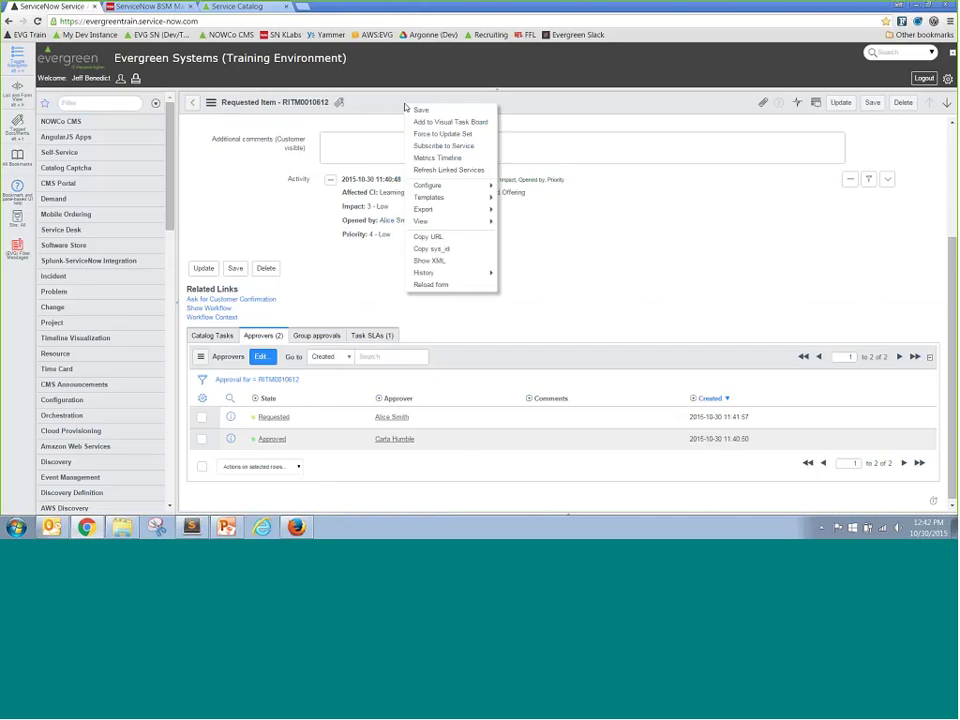
click(430, 284)
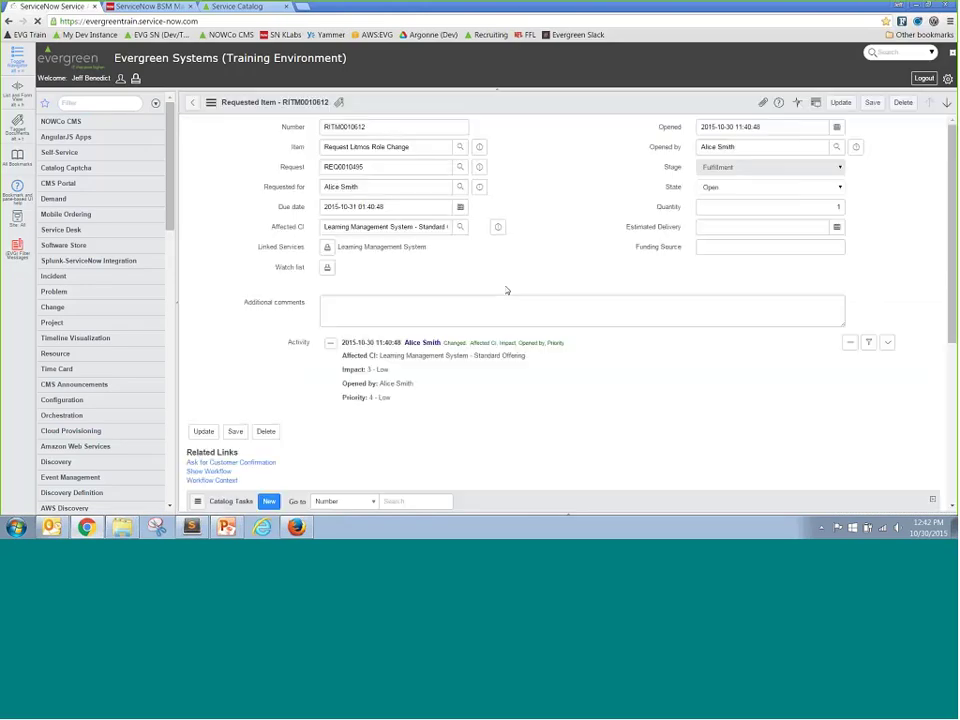
scroll(955, 311, down, 1)
right_click(463, 103)
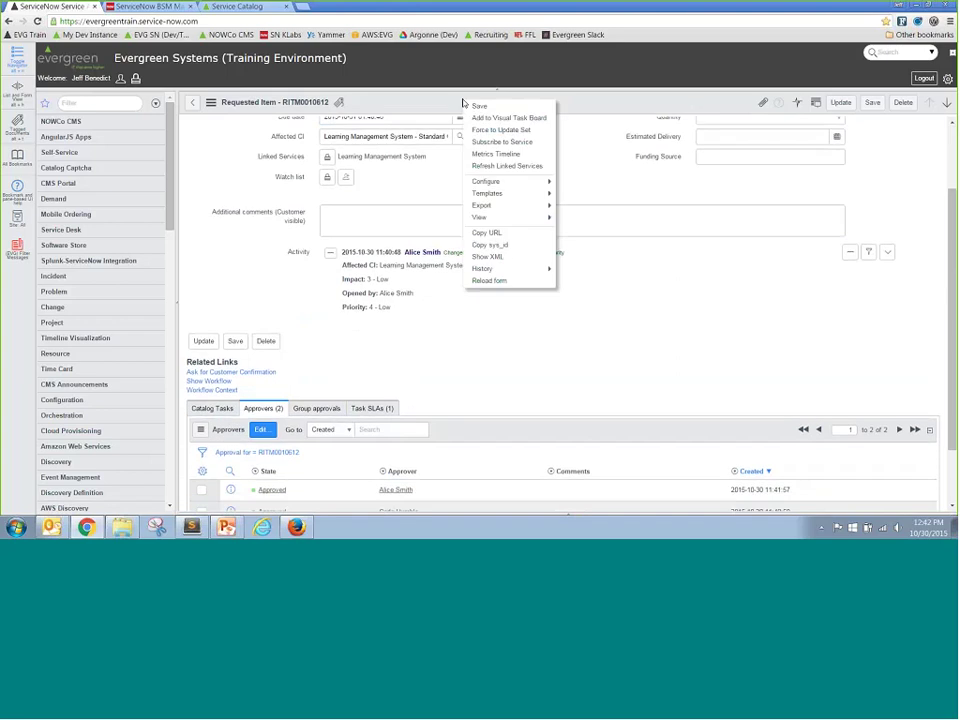
click(490, 281)
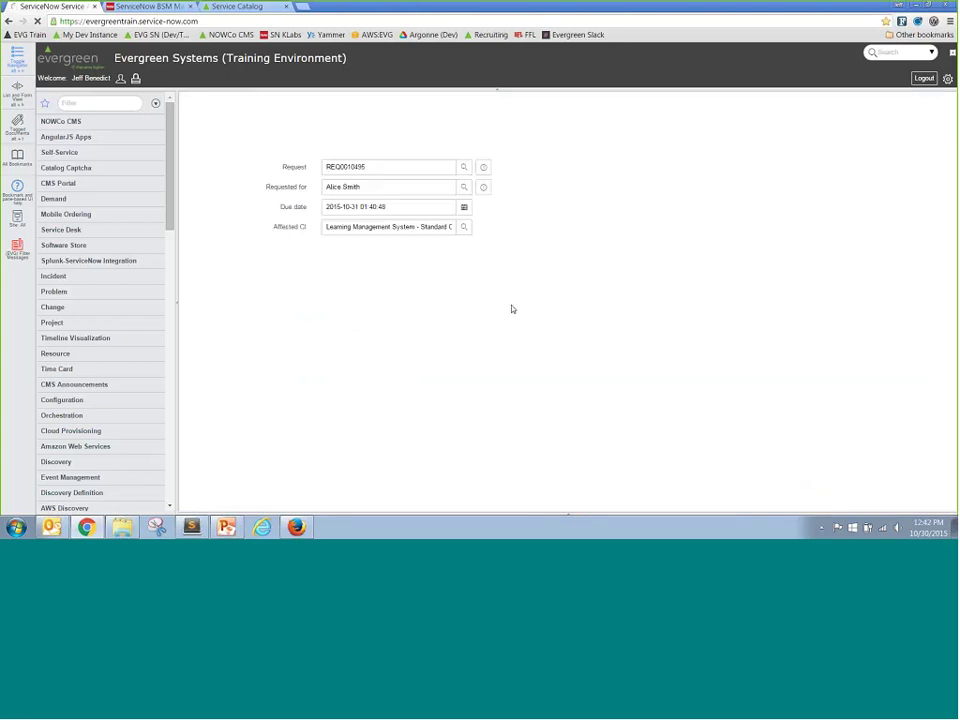
scroll(439, 373, down, 2)
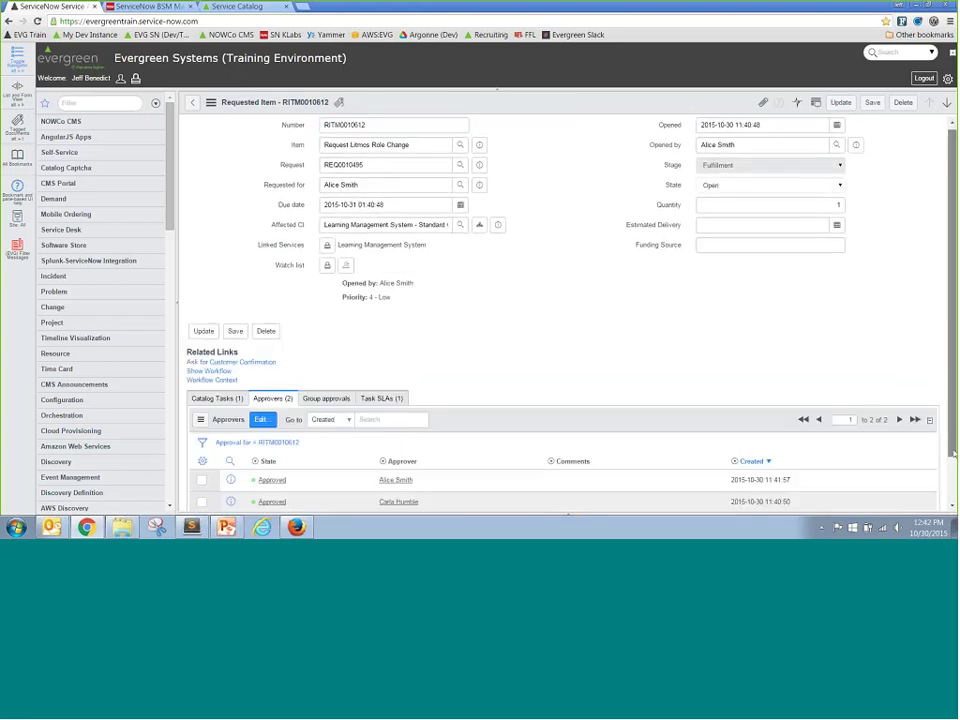
- Open the LMS Support catalog task for adjusting the user's roles and close the task
click(222, 360)
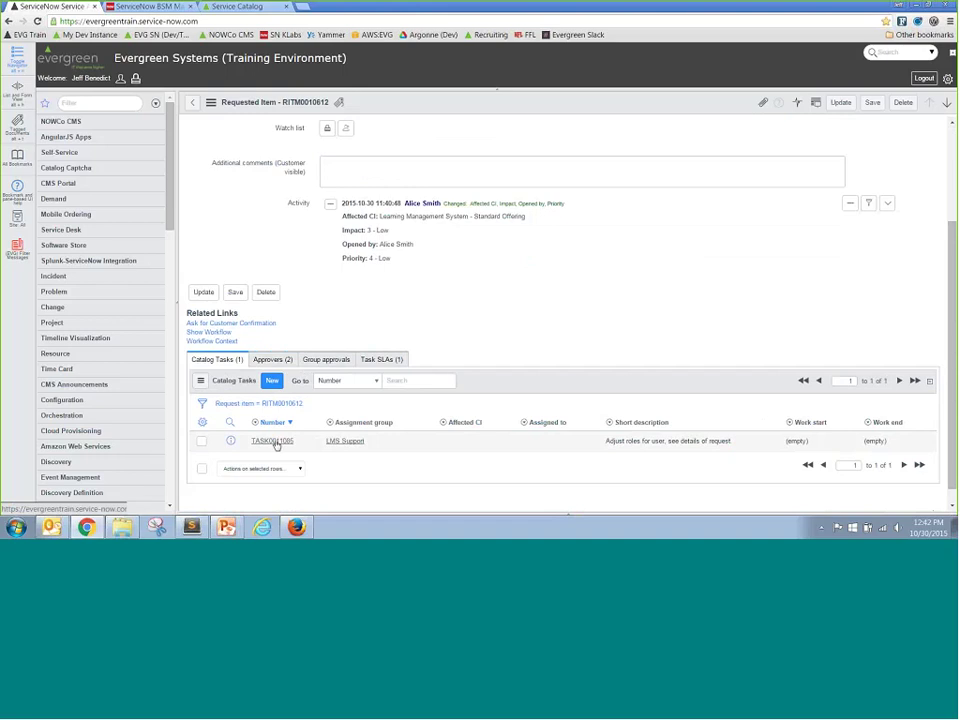
click(280, 442)
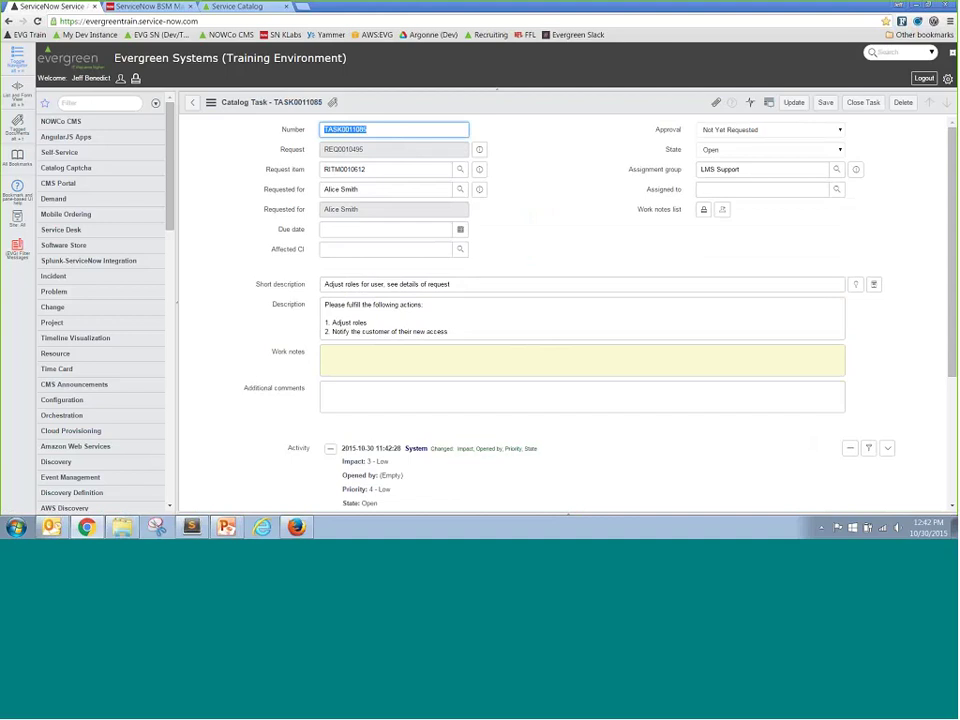
click(866, 104)
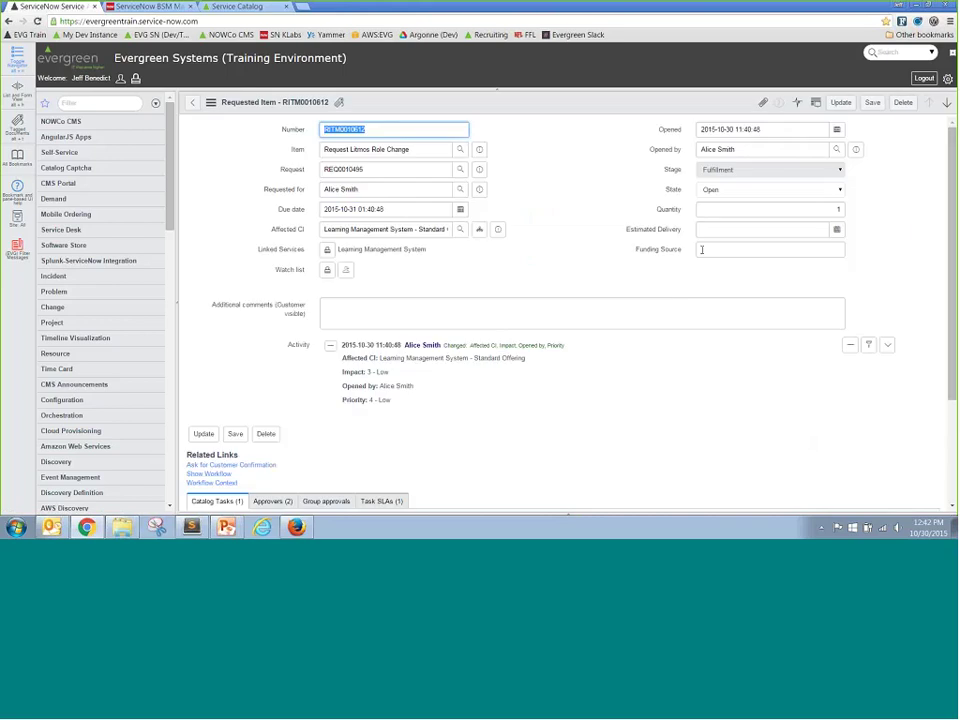
right_click(491, 101)
click(520, 254)
- In Firefox, open the role change request's details from the portal status page and confirm satisfaction with the resolution
key(alt+Tab)
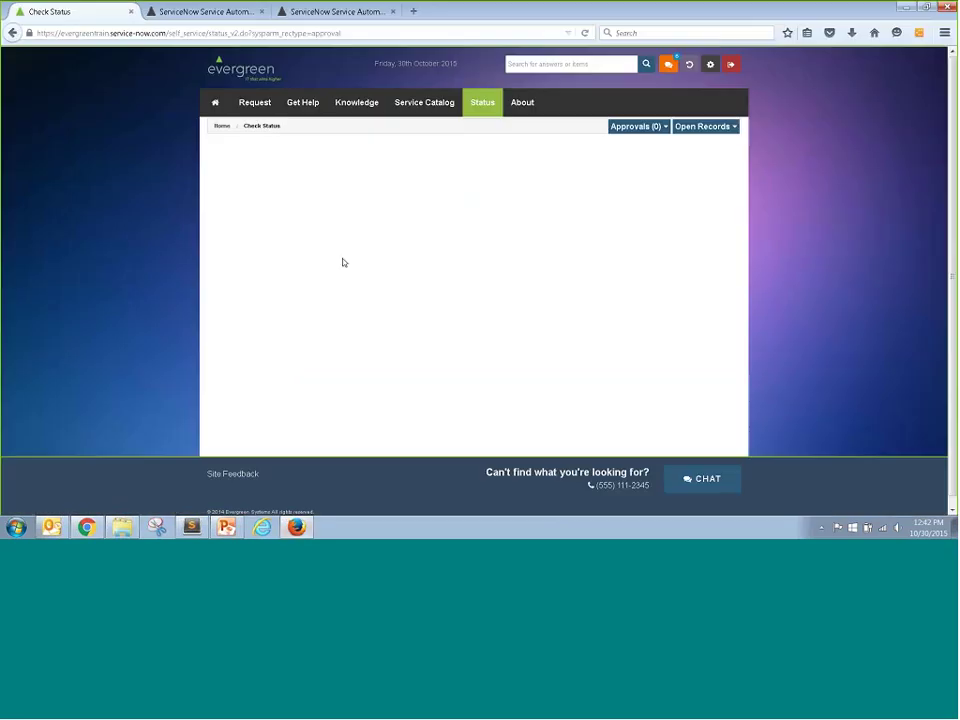
click(482, 102)
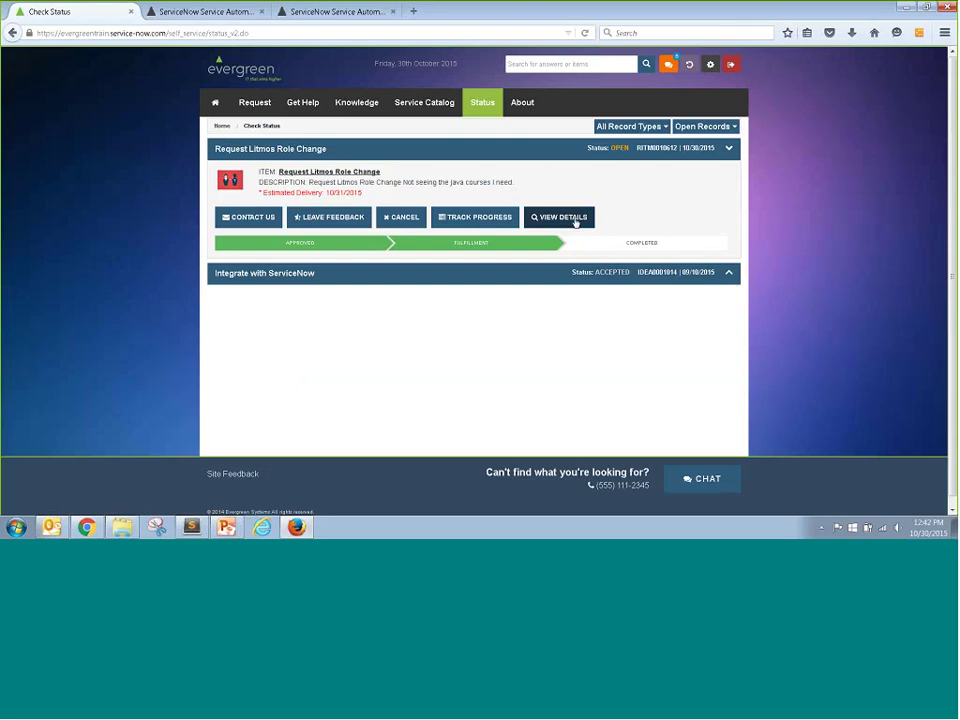
click(576, 220)
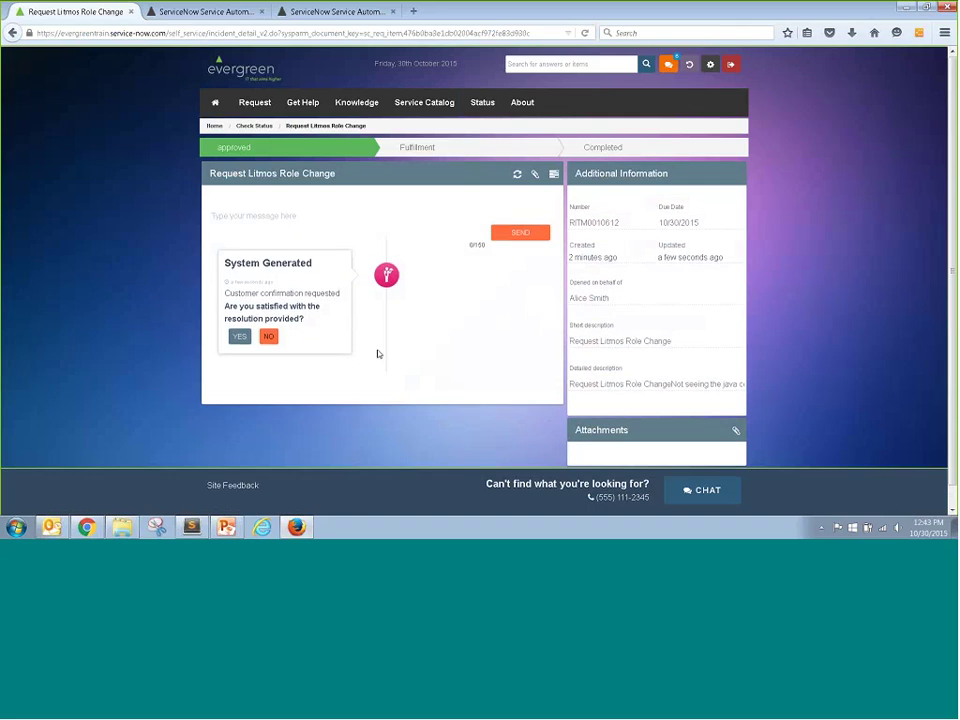
click(268, 333)
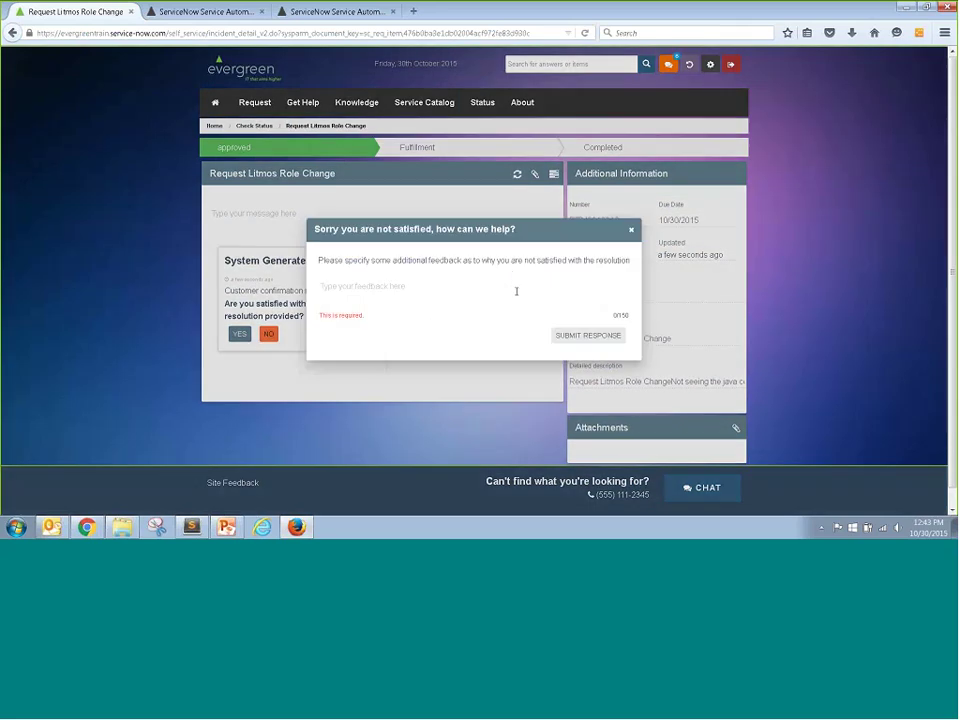
click(304, 343)
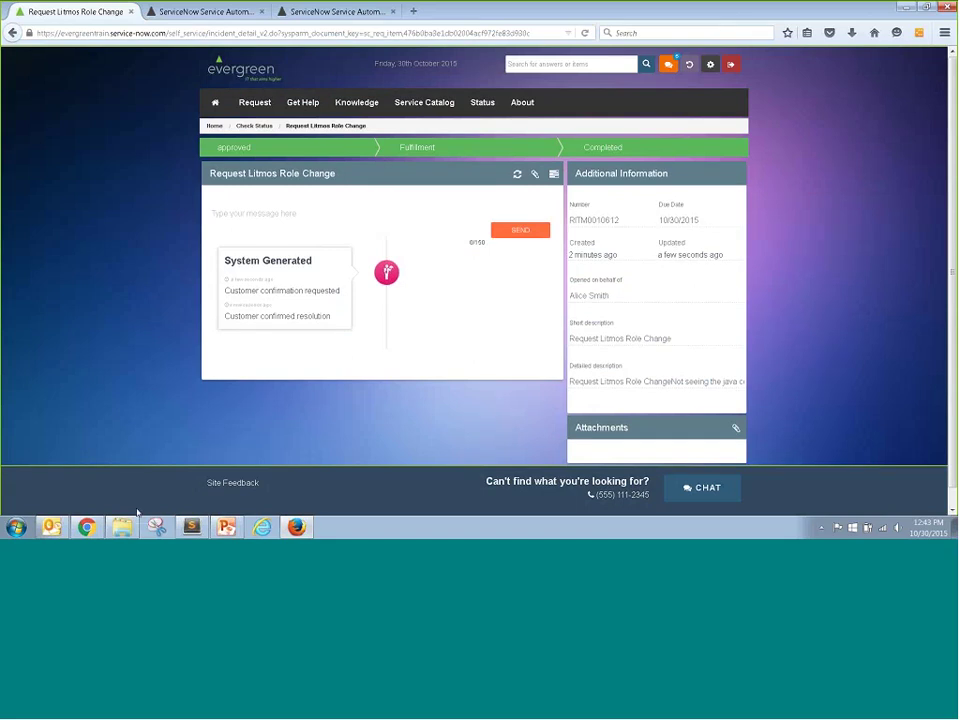
- Switch to the service catalog in Chrome and show the My Services view
click(87, 527)
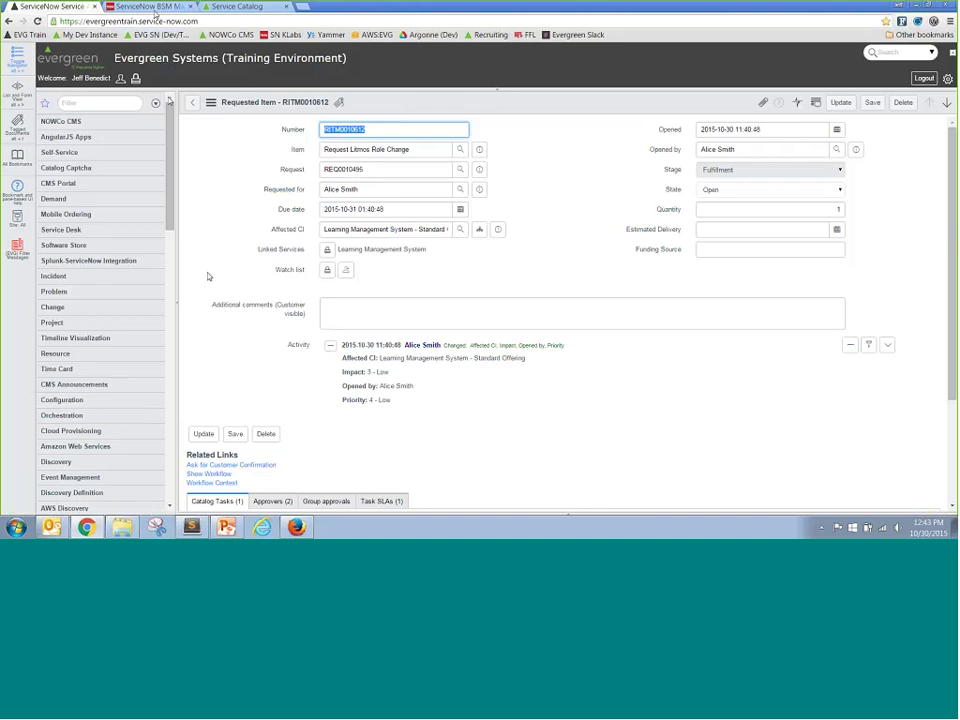
click(232, 7)
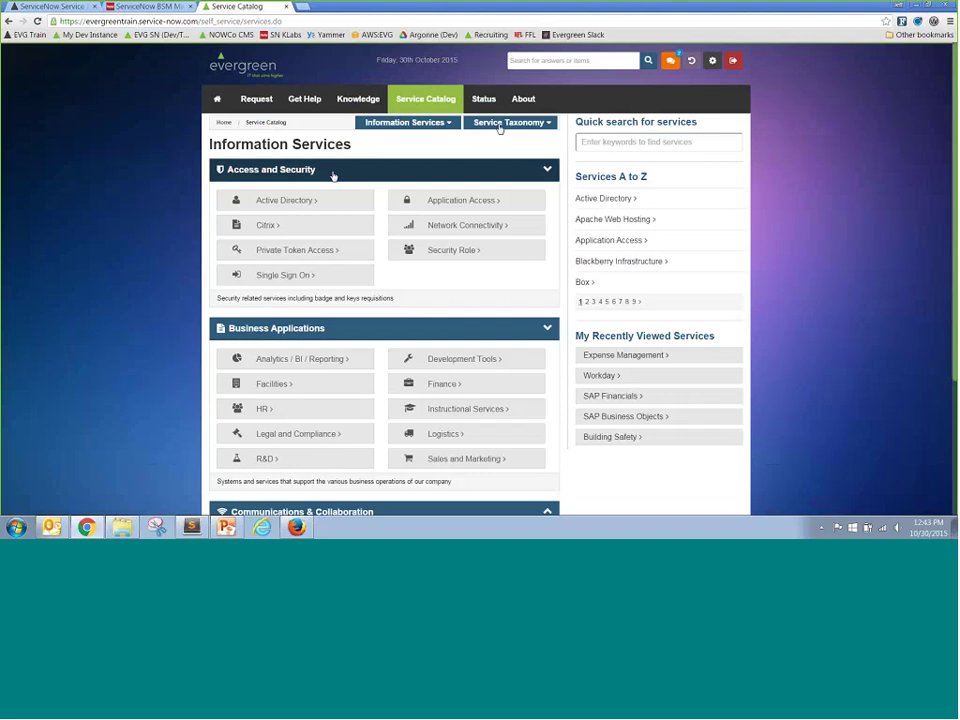
click(467, 129)
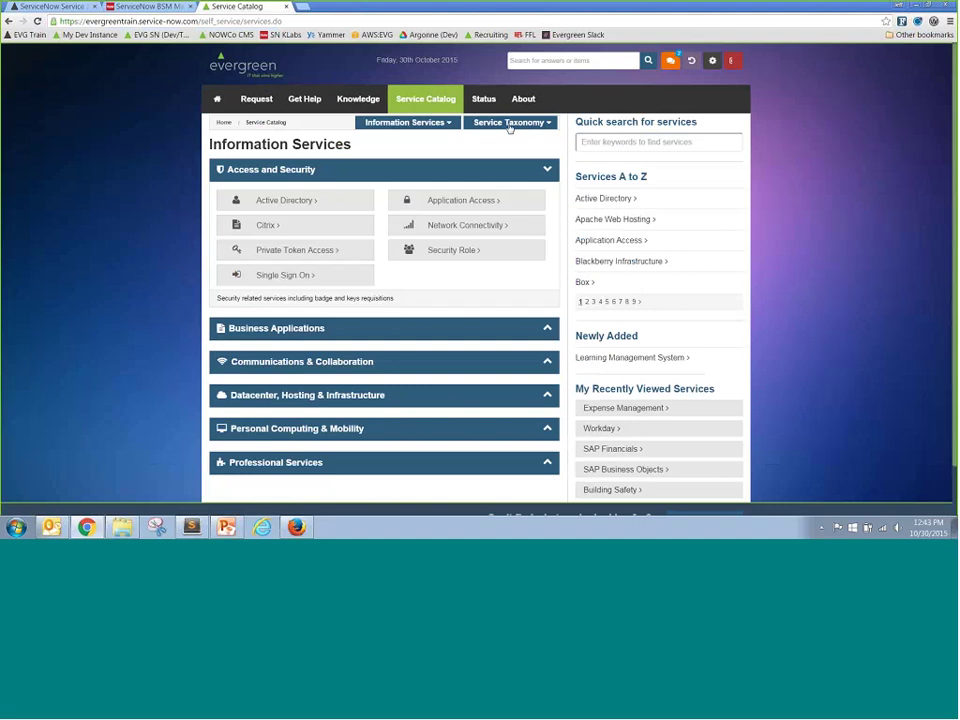
click(509, 126)
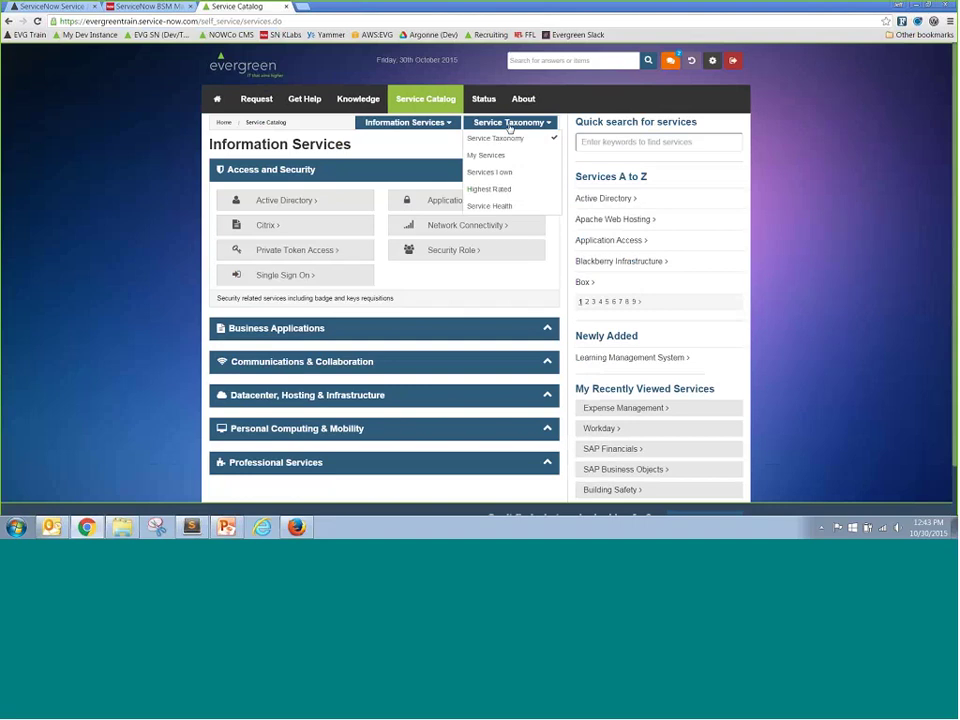
click(490, 156)
- Show the Services I Own view and open the management dashboard for Learning Management System
click(515, 123)
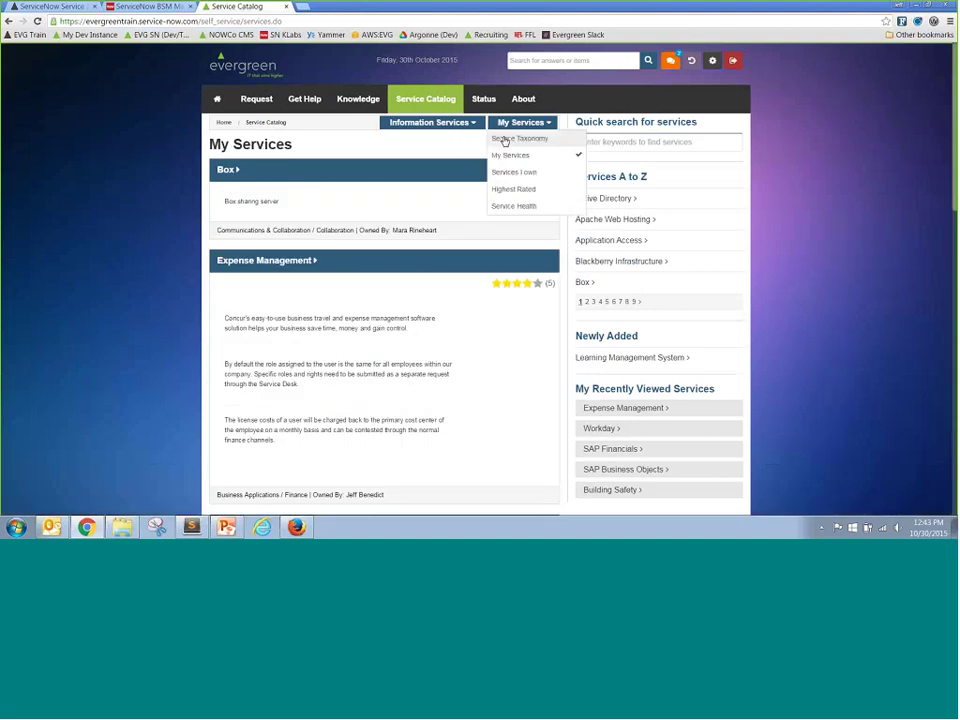
click(508, 172)
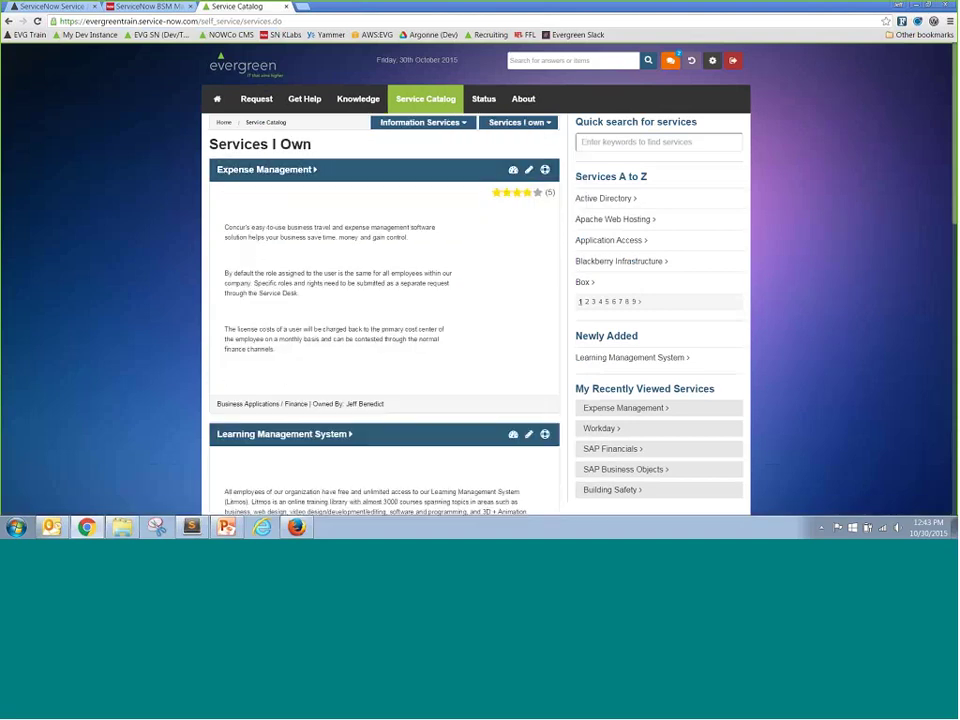
scroll(567, 287, down, 3)
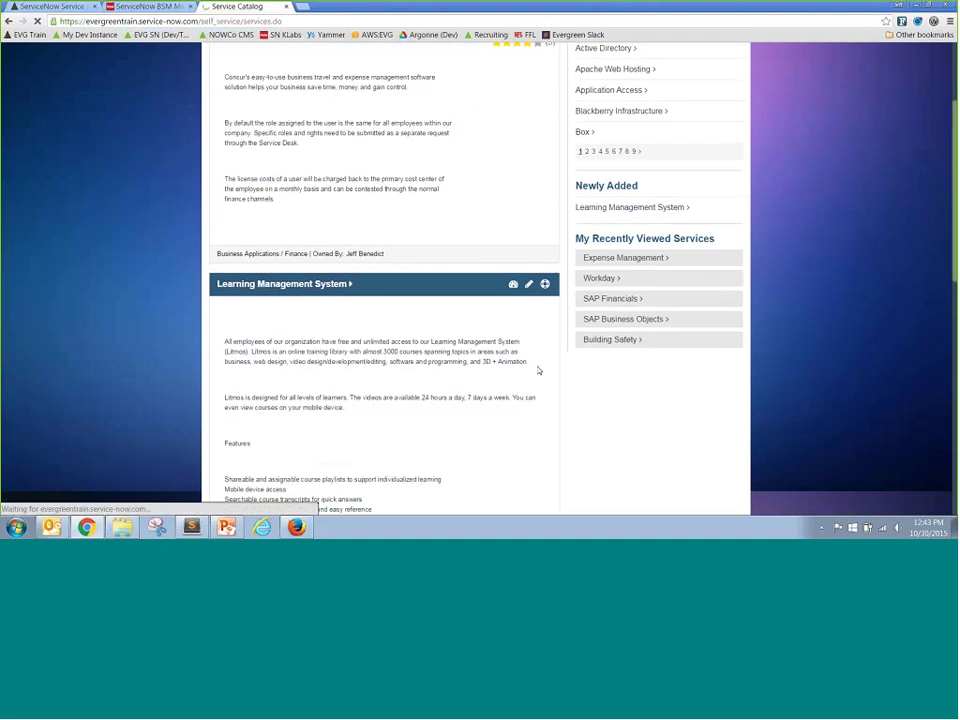
click(538, 369)
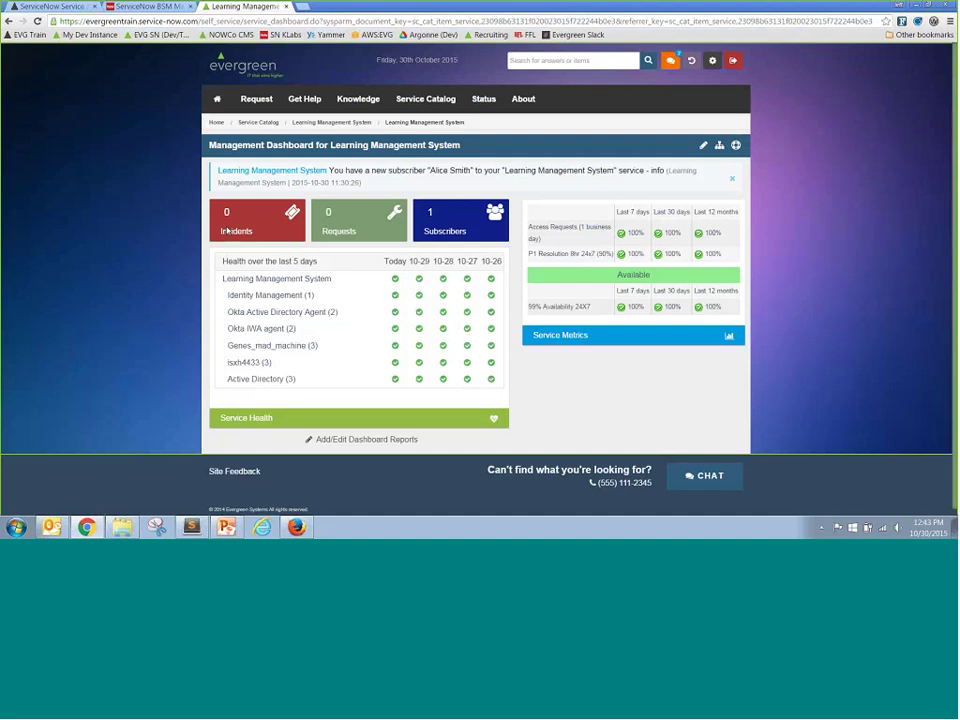
- Expand the dashboard's Requests list to view all requests for the service, and collapse it again
click(338, 223)
click(331, 258)
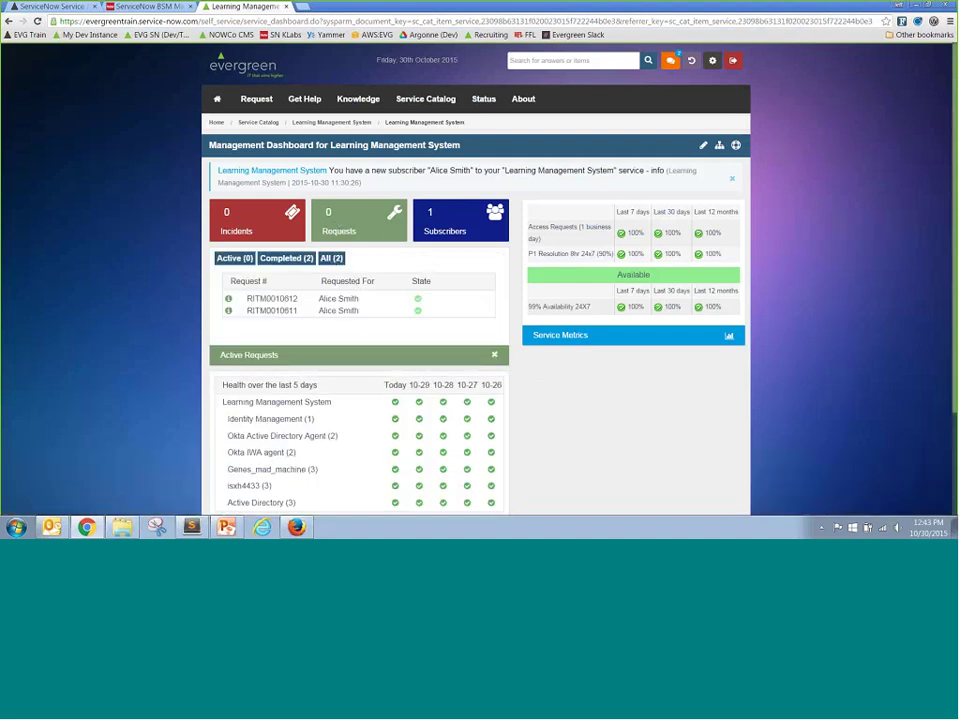
click(334, 218)
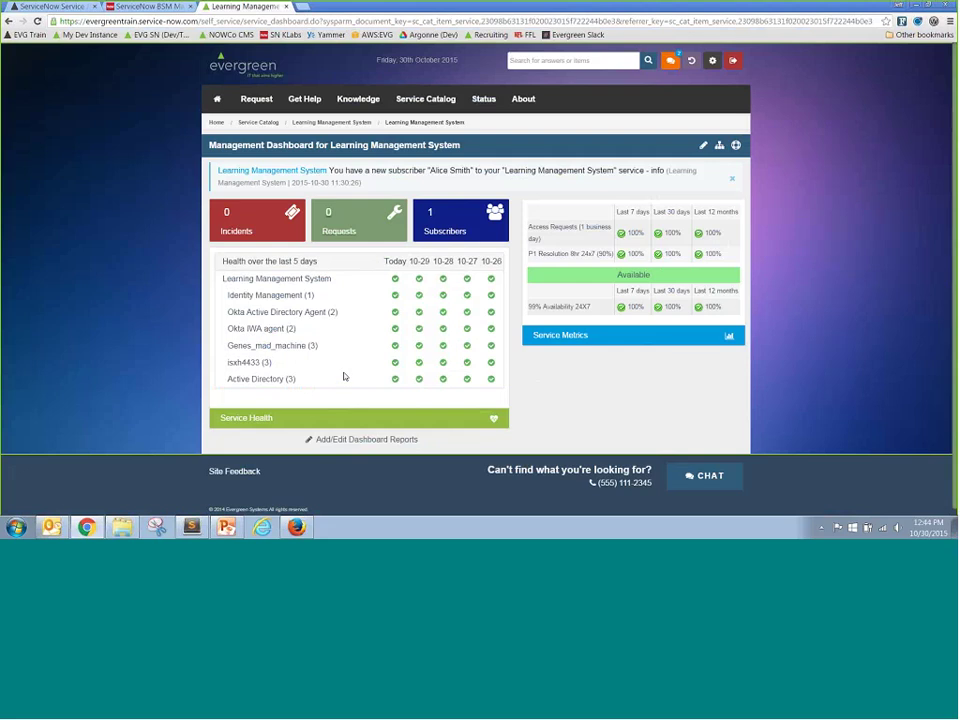
- Filter the available reports by "template", add Template Incidents By Month and Template Requests By Month to the dashboard, and save
click(386, 440)
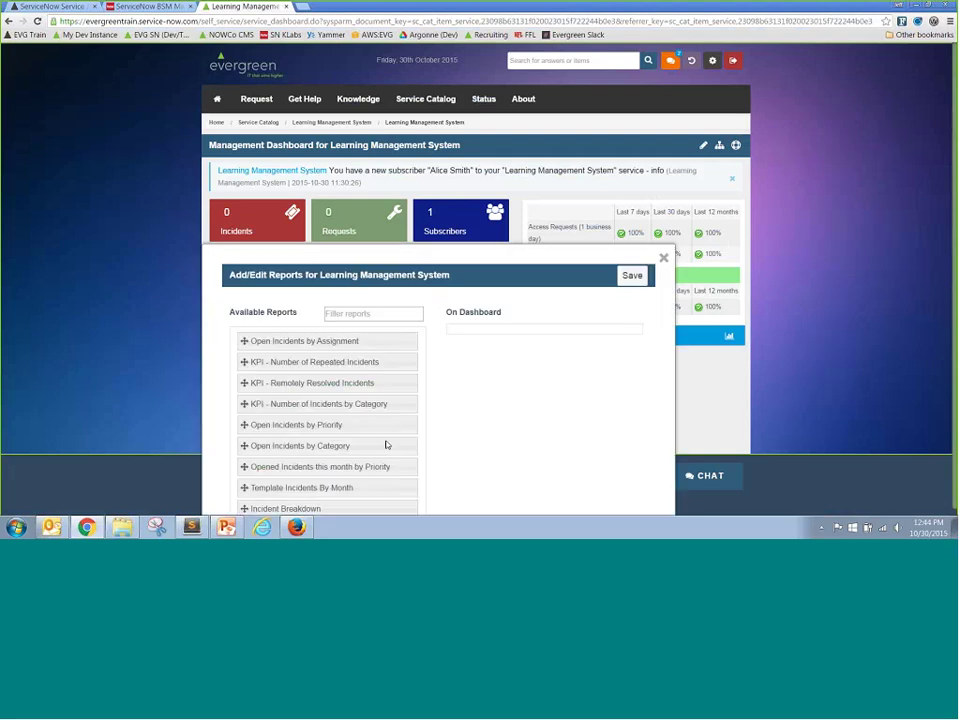
click(396, 313)
text(template)
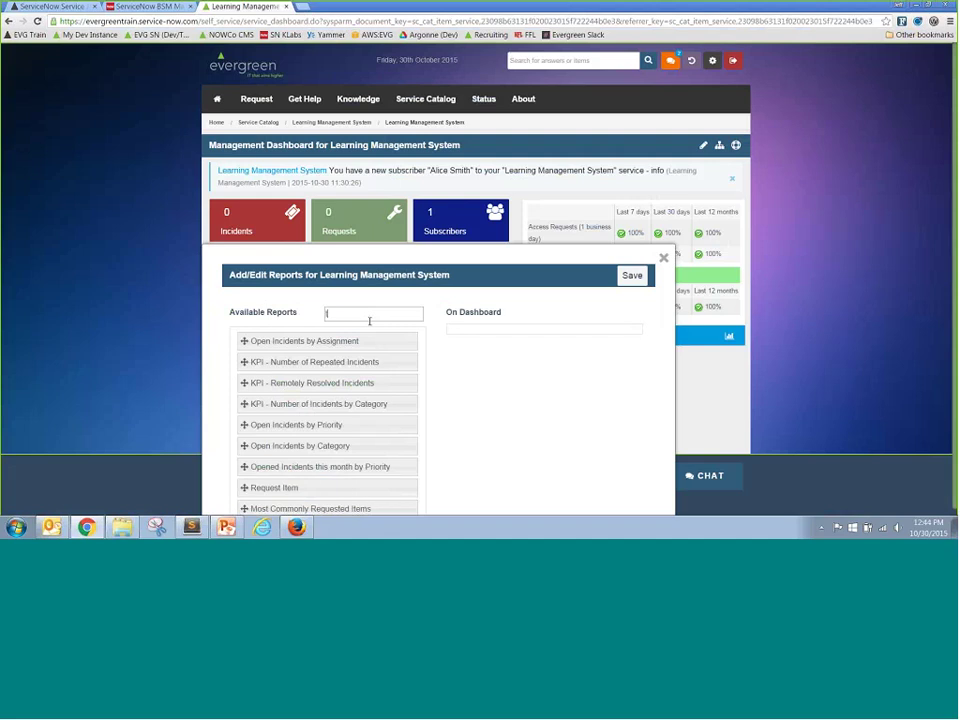
drag(250, 341, 467, 336)
drag(313, 345, 614, 351)
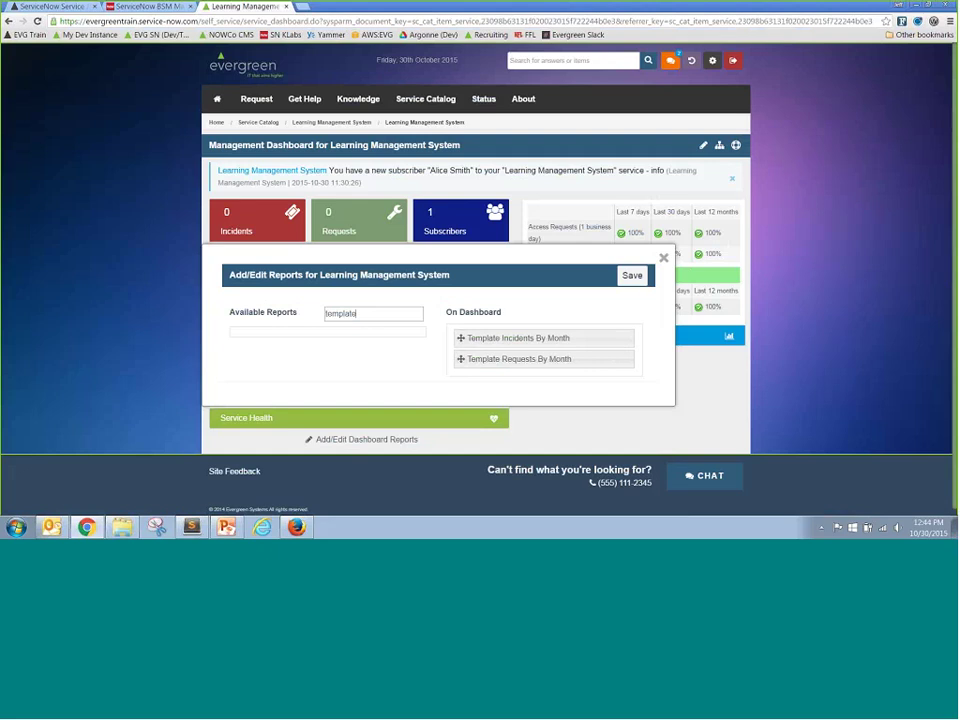
click(633, 276)
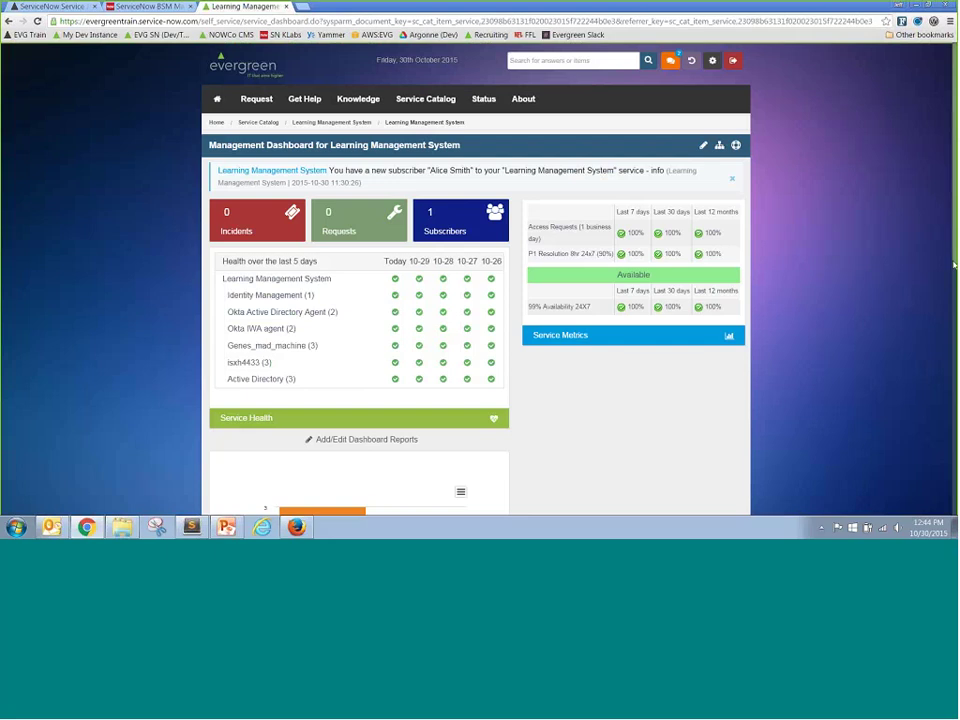
- Look over the added dashboard reports and switch to the PowerPoint presentation
mouse_move(954, 265)
mouse_down()
mouse_move(955, 420)
mouse_move(955, 148)
mouse_up()
click(226, 526)
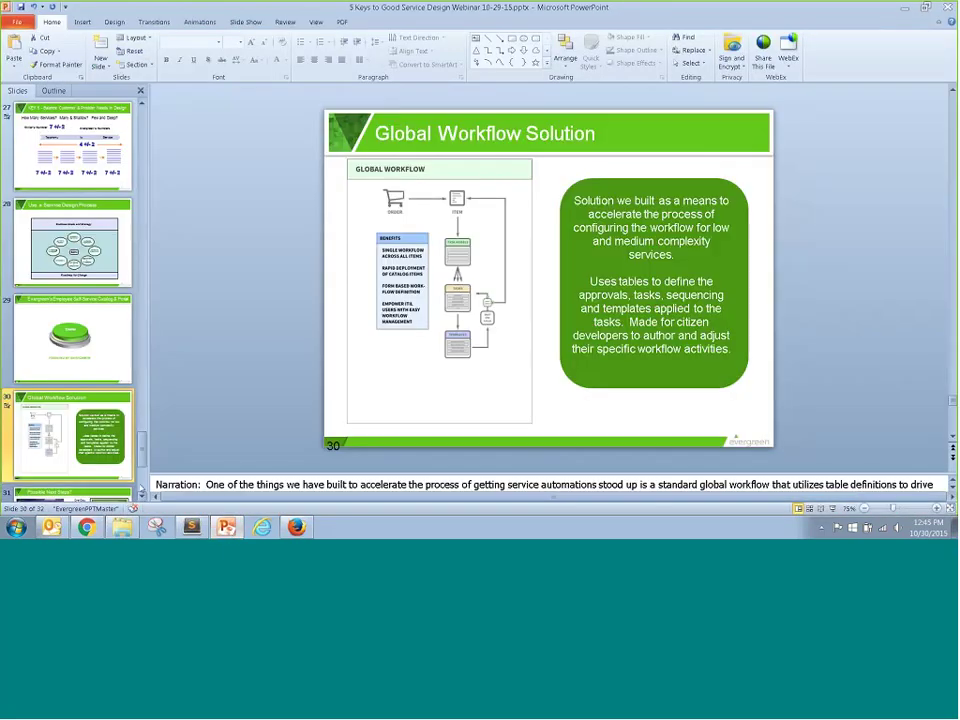